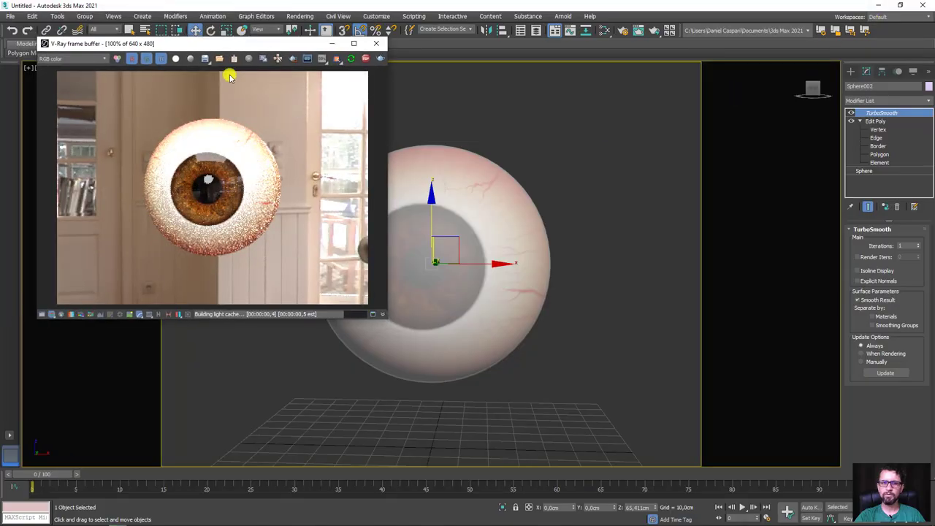
Step: Orbit the eyeball view and look through the reference eye photos, then close the photo viewer
{"action": "scroll", "coordinate": [487, 184], "scroll_direction": "up", "scroll_amount": 2}
{"action": "scroll", "coordinate": [479, 194], "scroll_direction": "up", "scroll_amount": 4}
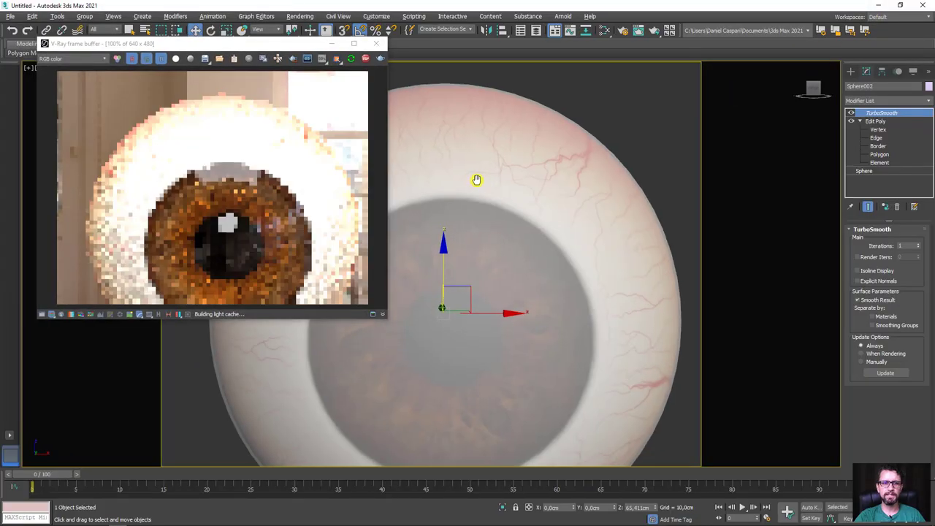
{"action": "middle_click_drag", "start_coordinate": [476, 180], "coordinate": [502, 226], "text": "alt"}
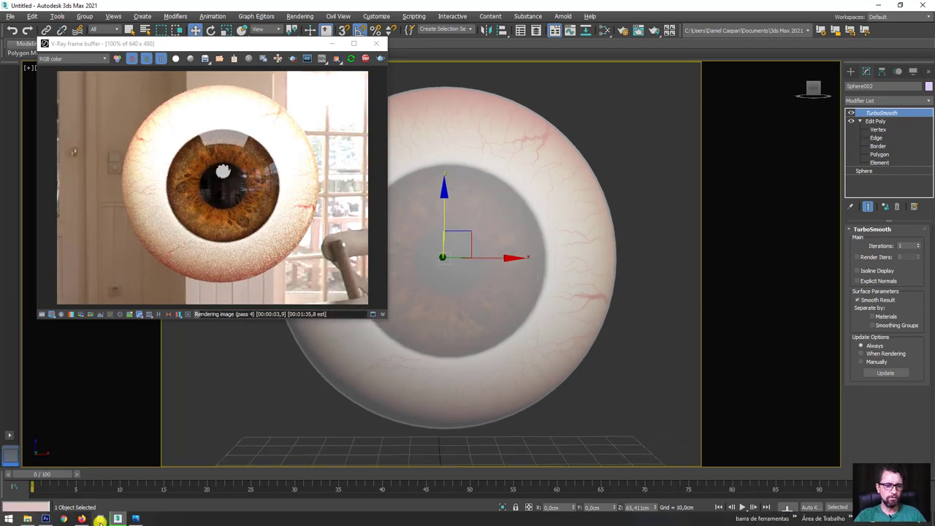
{"action": "left_click", "coordinate": [136, 520]}
{"action": "scroll", "coordinate": [533, 388], "scroll_direction": "down", "scroll_amount": 1}
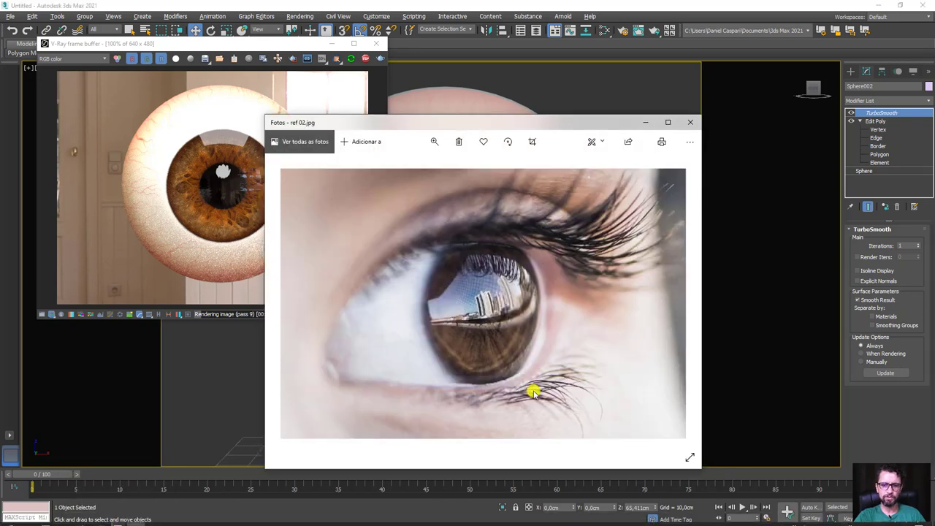
{"action": "scroll", "coordinate": [563, 400], "scroll_direction": "down", "scroll_amount": 1}
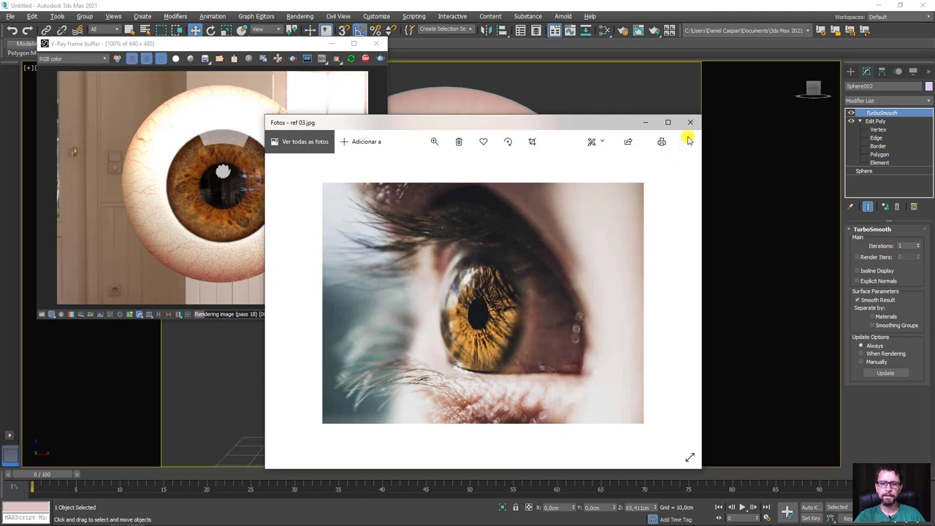
{"action": "left_click", "coordinate": [646, 122]}
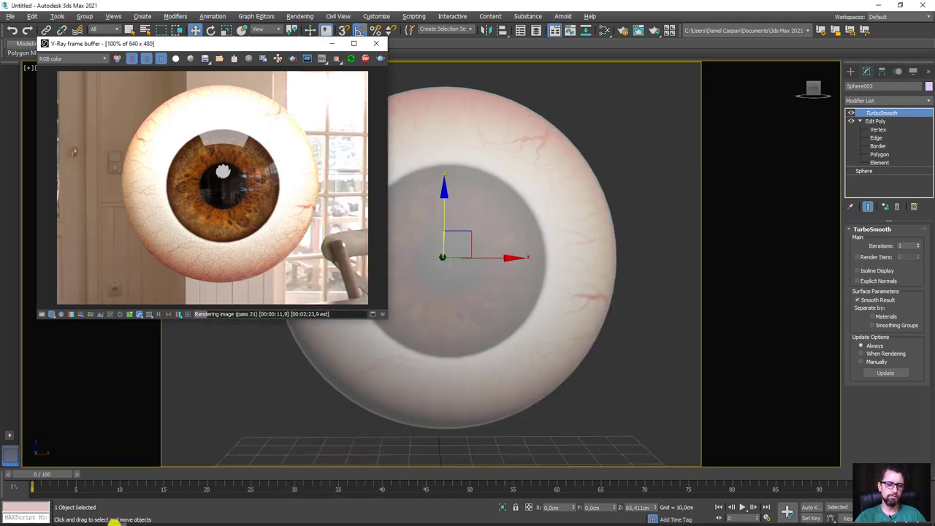
Step: Drag olho-textura.jpg from the Olhos folder into Photoshop, next to kitchen.hdr
{"action": "left_click", "coordinate": [37, 518]}
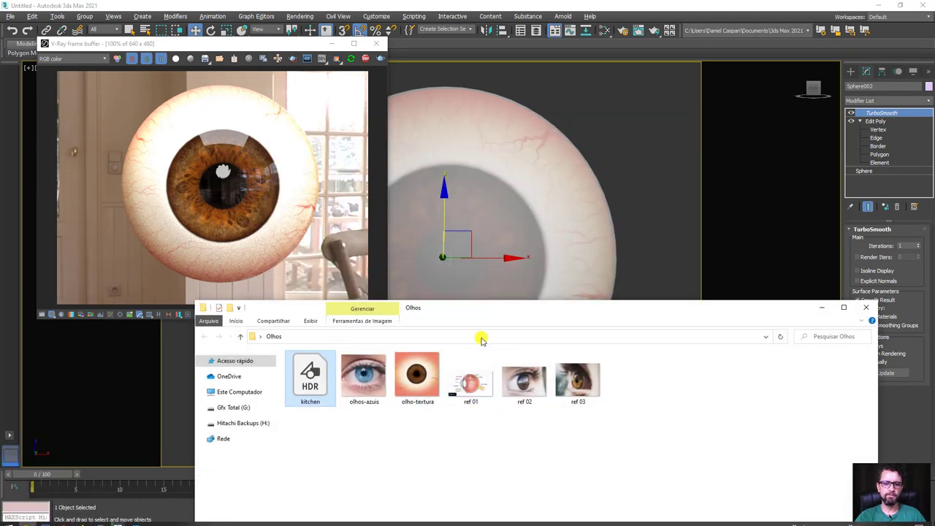
{"action": "left_click_drag", "start_coordinate": [483, 307], "coordinate": [613, 95]}
{"action": "mouse_move", "coordinate": [549, 164]}
{"action": "left_mouse_down"}
{"action": "mouse_move", "coordinate": [159, 423]}
{"action": "mouse_move", "coordinate": [47, 519]}
{"action": "left_mouse_up"}
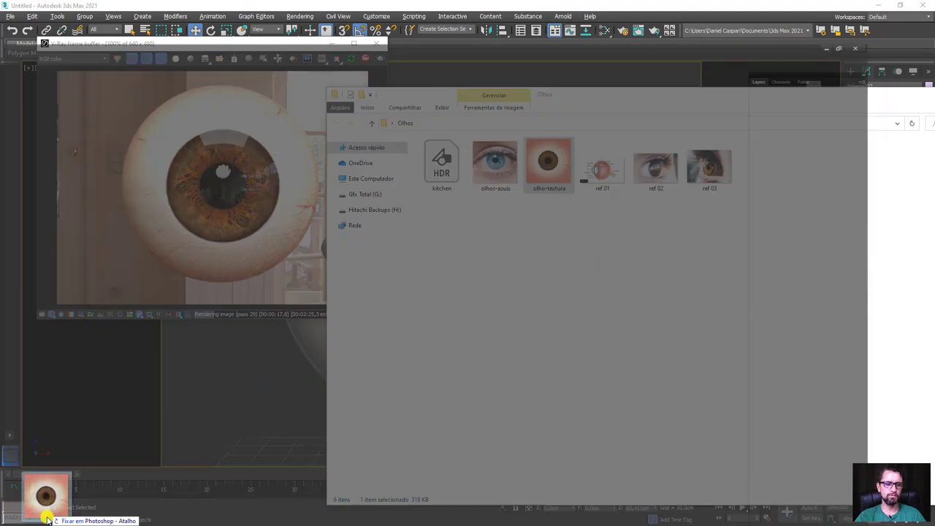
{"action": "left_click_drag", "start_coordinate": [47, 519], "coordinate": [461, 38]}
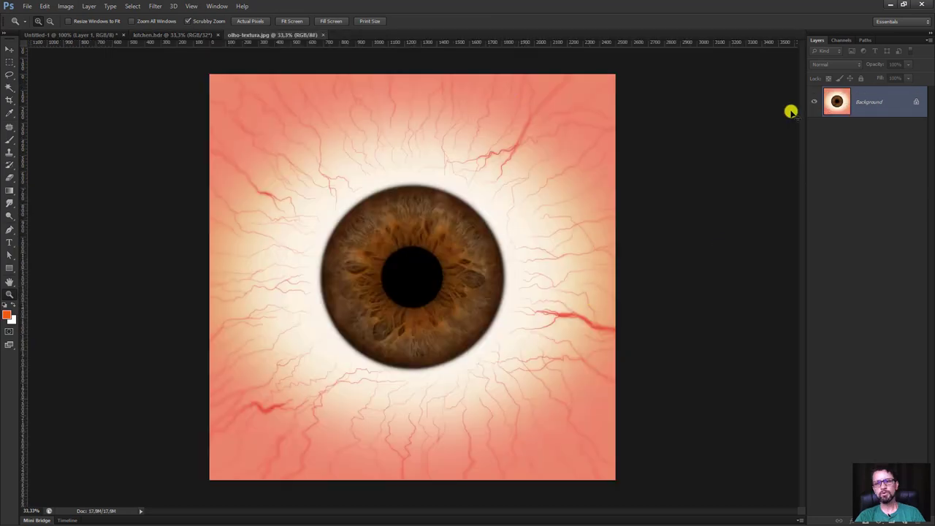
Step: Duplicate the eye texture layer, then desaturate and invert the copy into a grayscale negative
{"action": "key", "text": "ctrl+j"}
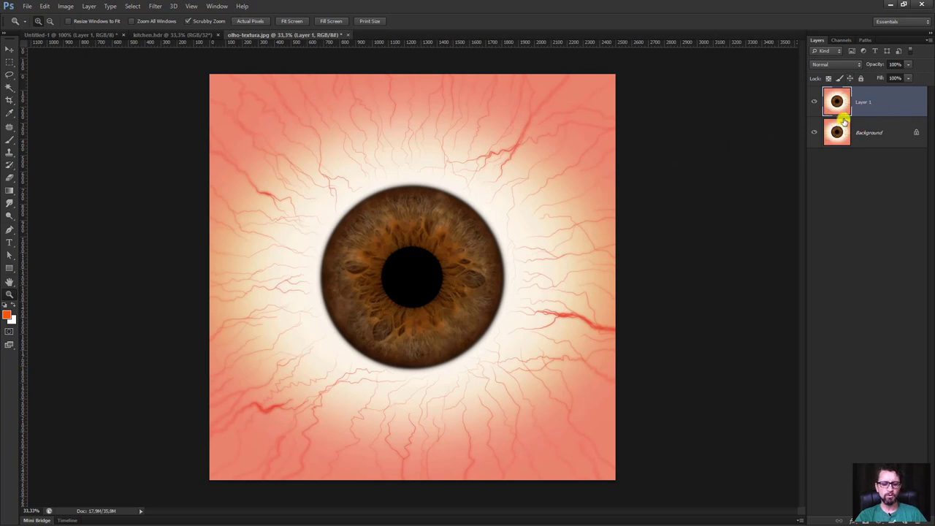
{"action": "key", "text": "ctrl+shift+u"}
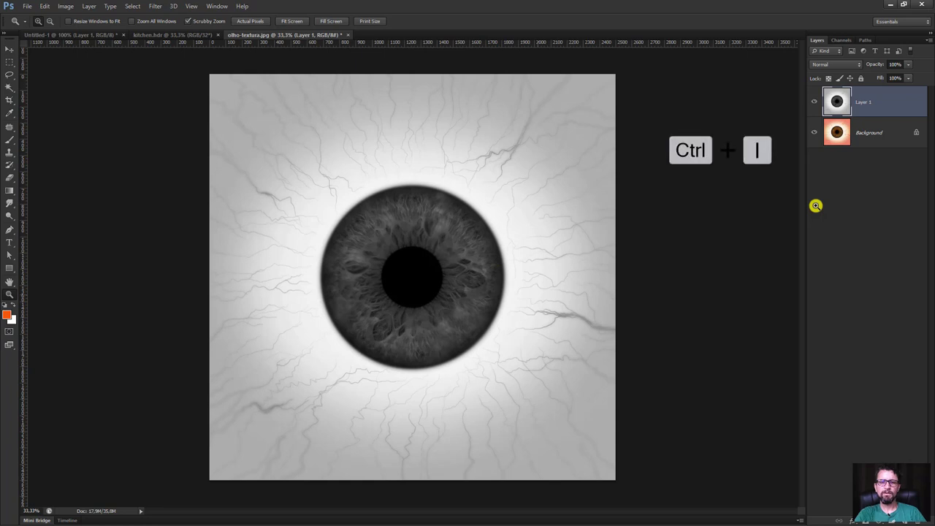
{"action": "key", "text": "ctrl+i"}
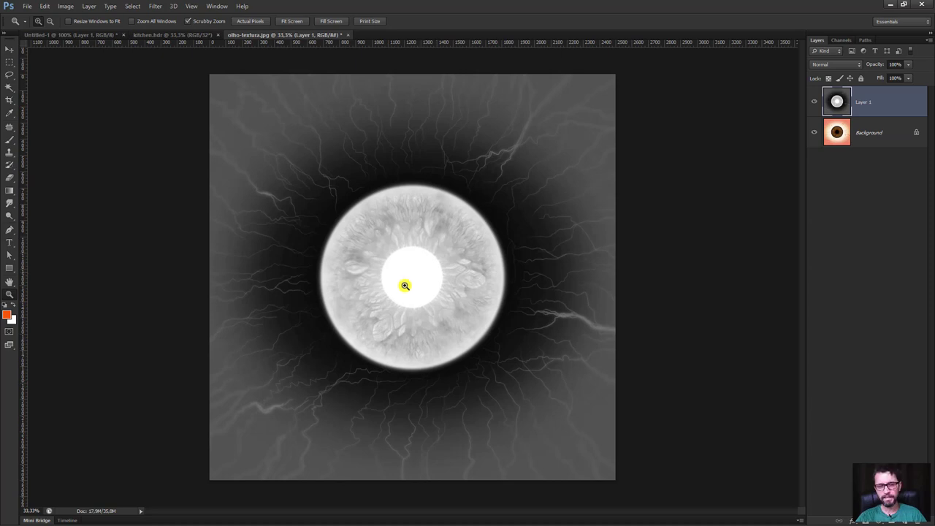
Step: Zoom in on the pupil, draw an elliptical selection around it, and copy it to Layer 2
{"action": "left_click", "coordinate": [405, 286]}
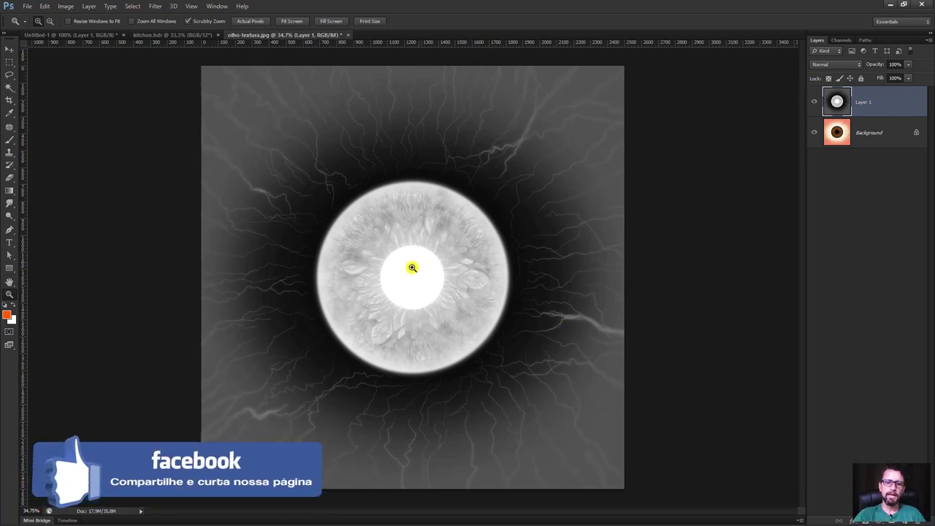
{"action": "left_click_drag", "start_coordinate": [414, 269], "coordinate": [434, 328]}
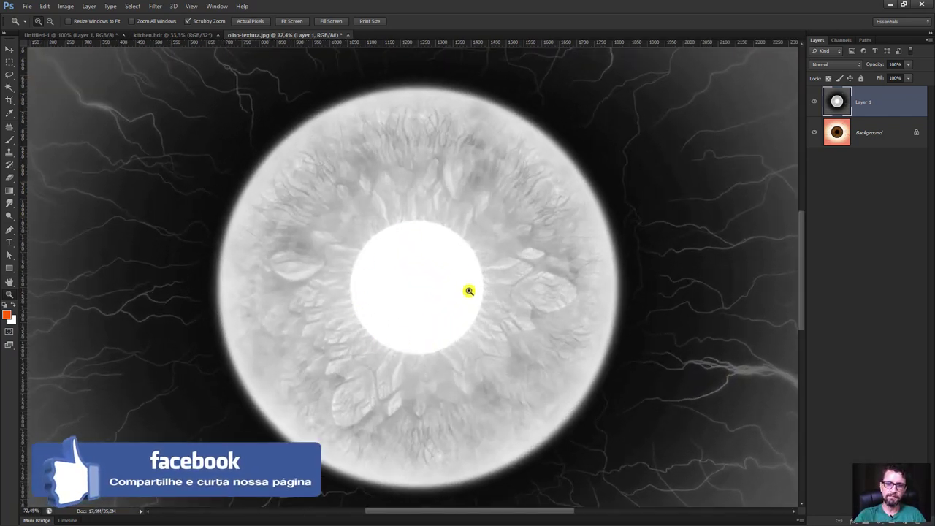
{"action": "left_click_drag", "start_coordinate": [8, 62], "coordinate": [44, 70]}
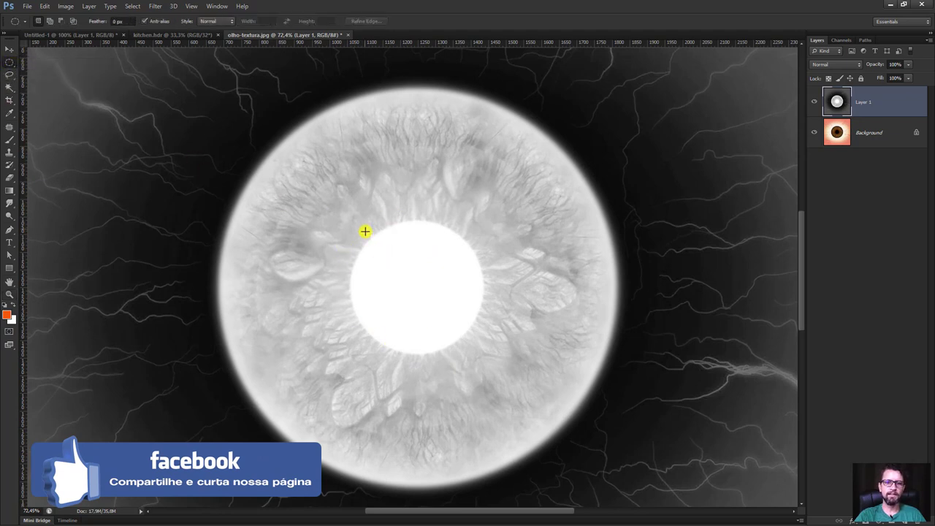
{"action": "left_click_drag", "start_coordinate": [354, 223], "coordinate": [484, 381], "text": "shift"}
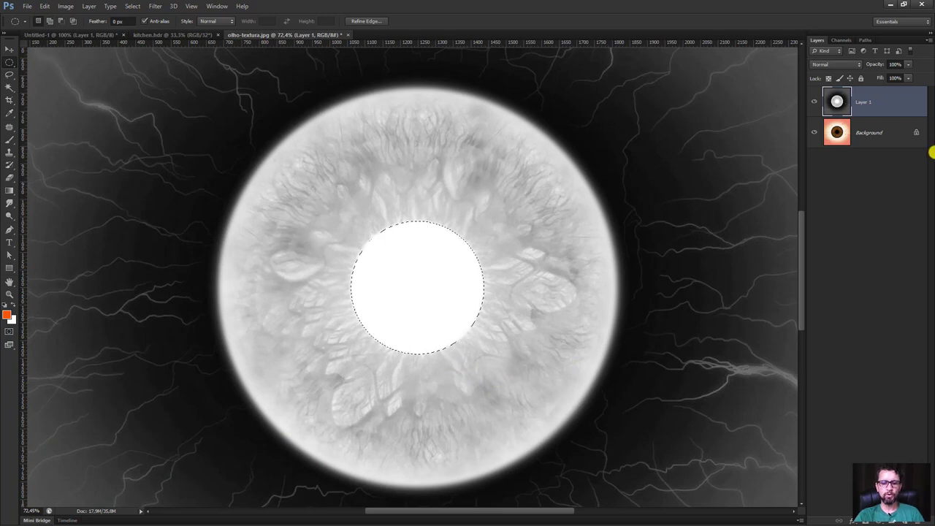
{"action": "key", "text": "ctrl+j"}
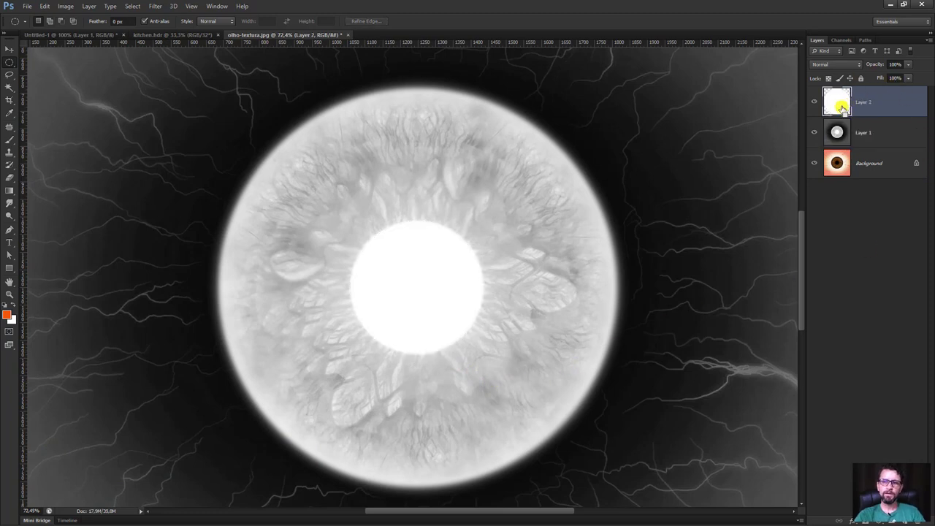
Step: Turn the pupil disc on Layer 2 black and soften it with a 12,7-pixel Gaussian Blur
{"action": "key", "text": "ctrl+i"}
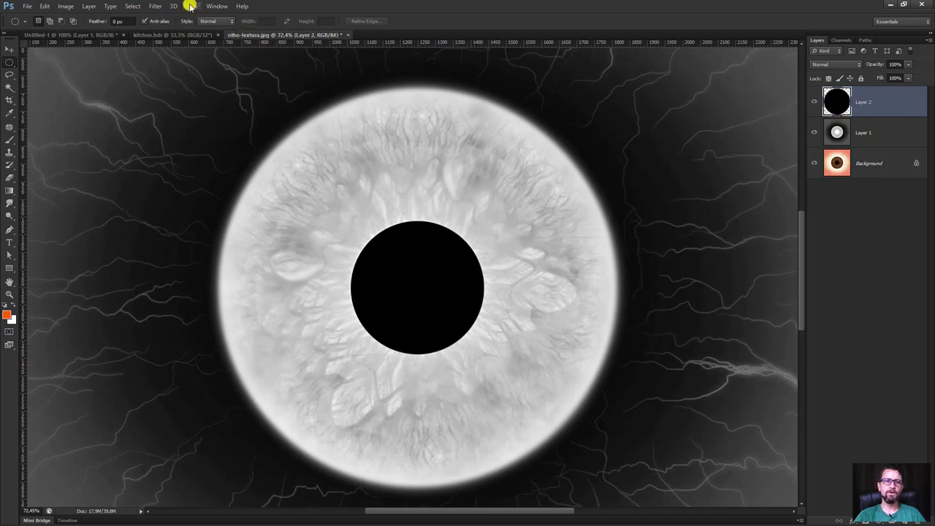
{"action": "left_click", "coordinate": [153, 7]}
{"action": "mouse_move", "coordinate": [160, 104]}
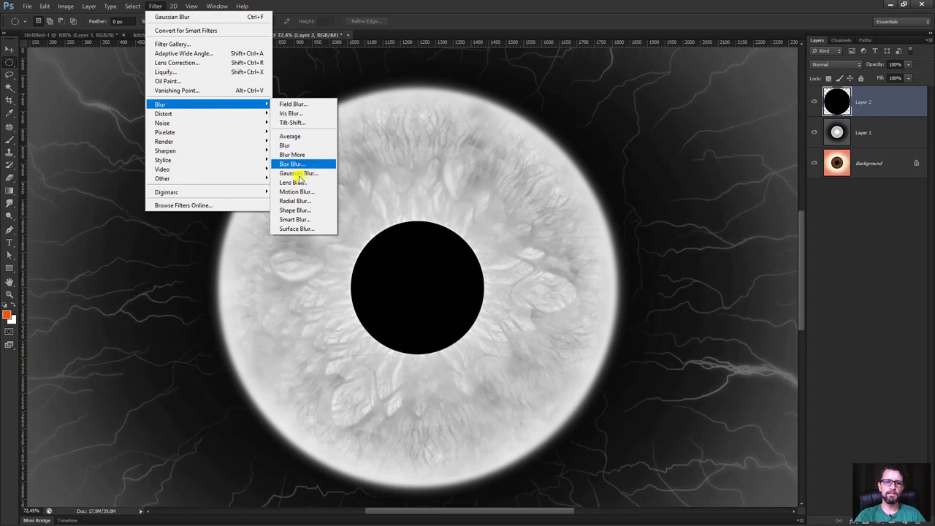
{"action": "left_click", "coordinate": [299, 176]}
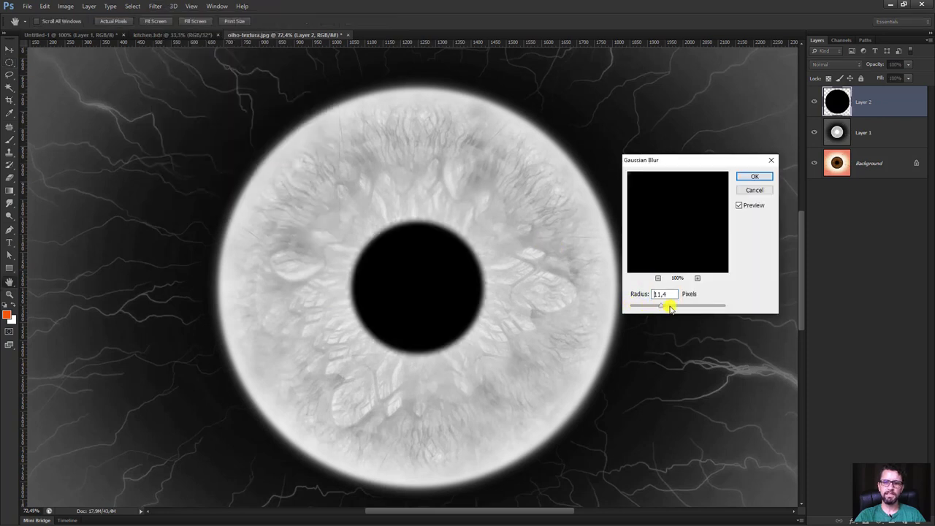
{"action": "left_click_drag", "start_coordinate": [671, 308], "coordinate": [672, 306]}
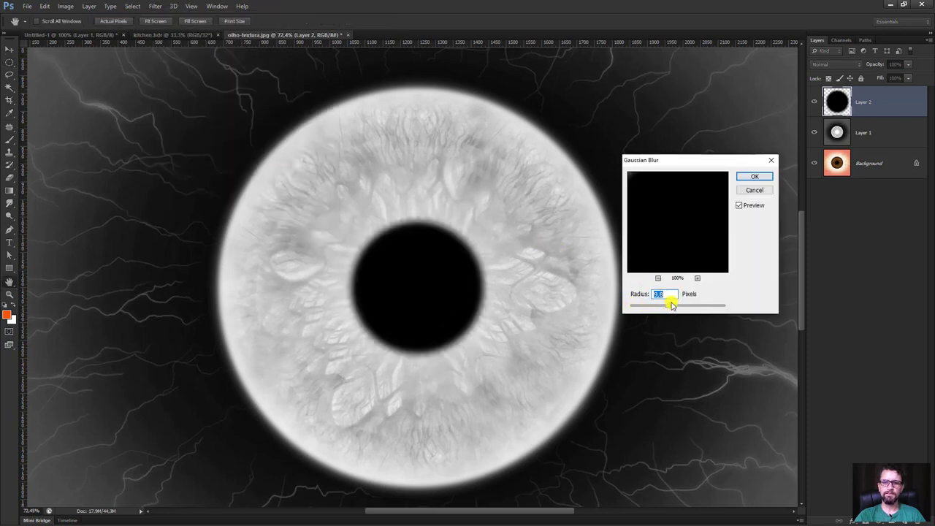
{"action": "left_click", "coordinate": [754, 177]}
Step: Select Layer 1 and zoom out to see the whole eye texture
{"action": "left_click", "coordinate": [858, 132]}
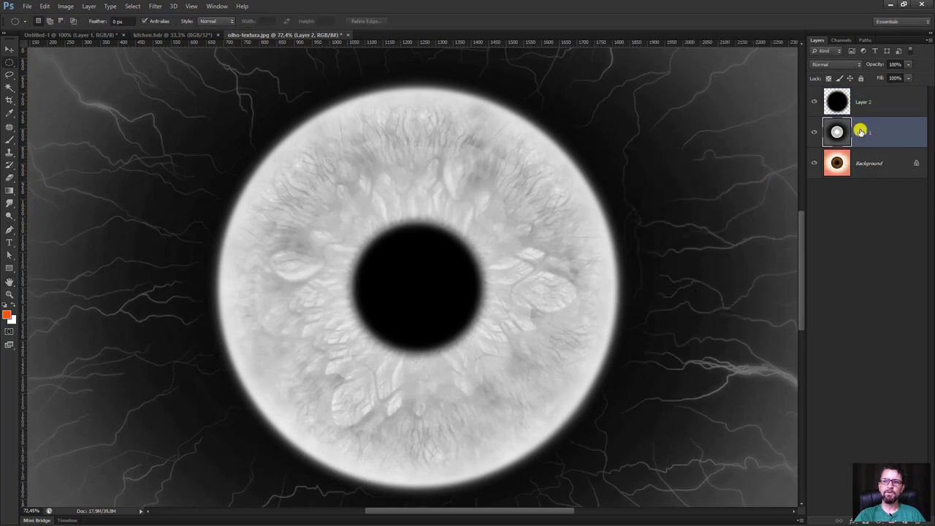
{"action": "left_click", "coordinate": [814, 133]}
{"action": "left_click", "coordinate": [813, 133]}
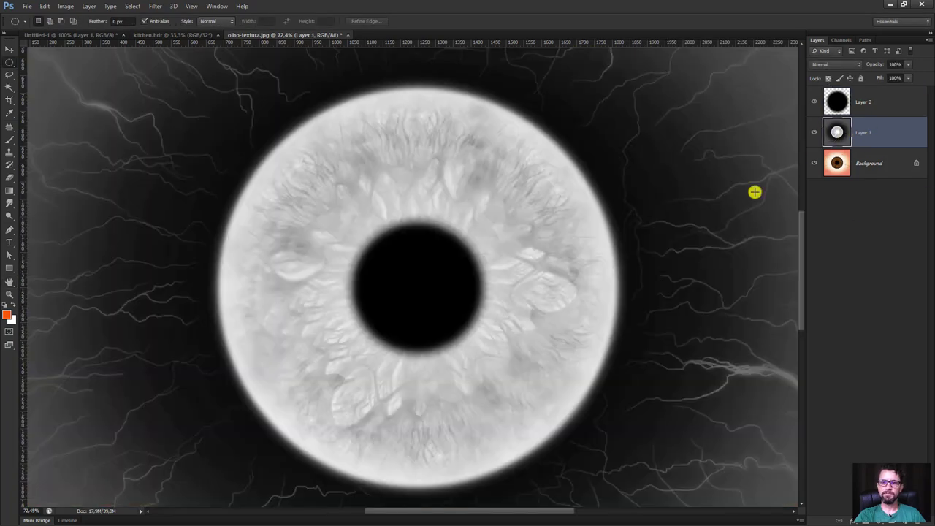
{"action": "key", "text": "z"}
{"action": "left_click_drag", "start_coordinate": [755, 193], "coordinate": [591, 259]}
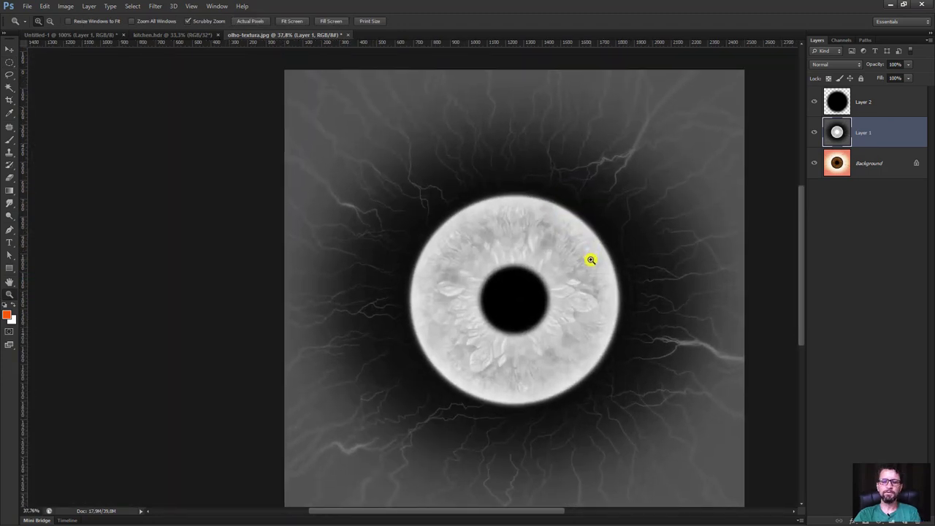
Step: Apply Levels of 52, 0,20 and 226 to Layer 1, then hide the layer
{"action": "key", "text": "ctrl+l"}
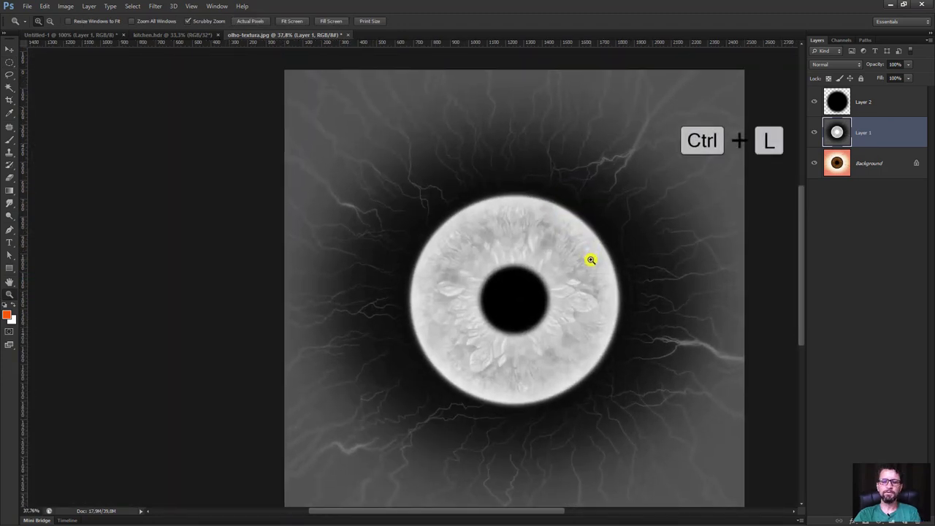
{"action": "left_click_drag", "start_coordinate": [831, 214], "coordinate": [736, 150]}
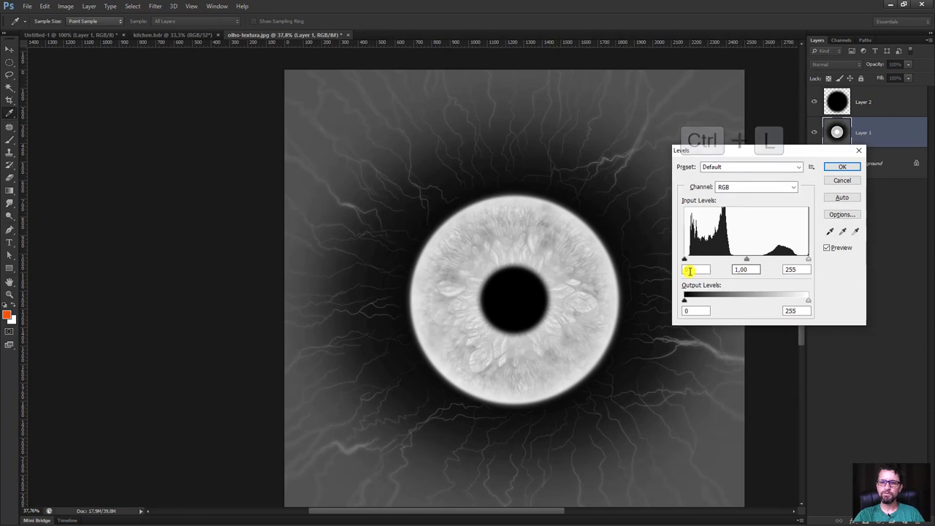
{"action": "left_click_drag", "start_coordinate": [684, 259], "coordinate": [710, 259]}
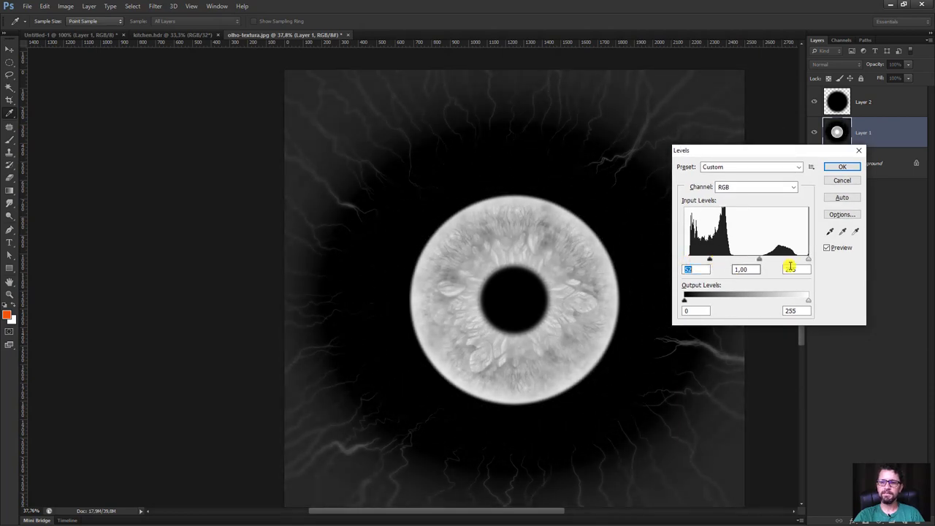
{"action": "left_click_drag", "start_coordinate": [808, 259], "coordinate": [784, 260]}
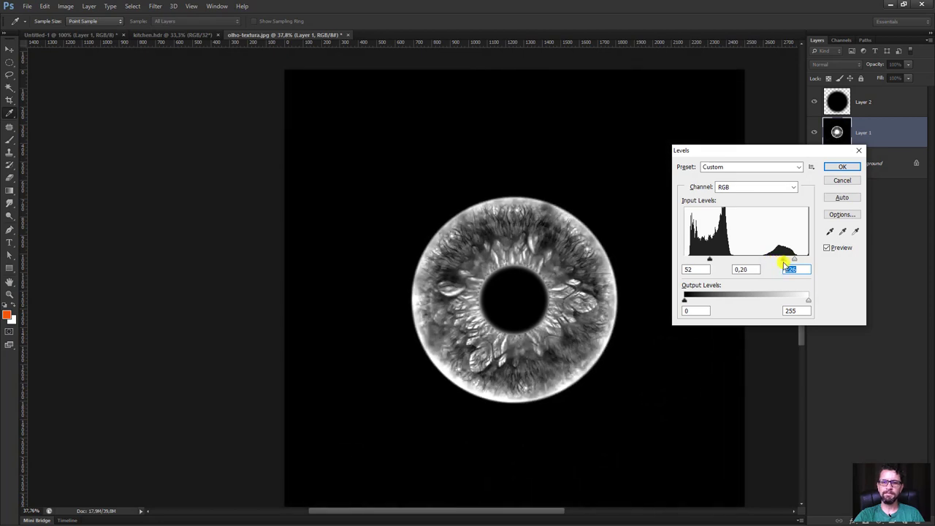
{"action": "left_click", "coordinate": [839, 168]}
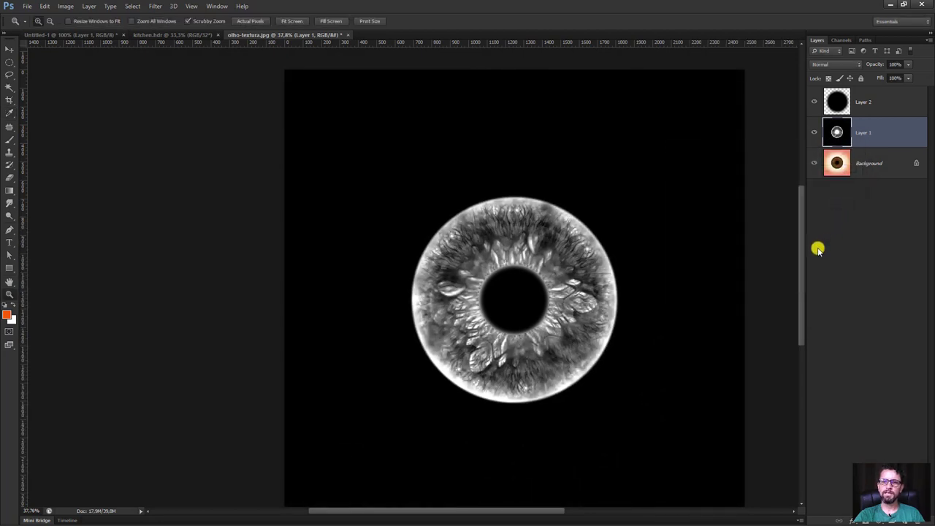
{"action": "left_click", "coordinate": [813, 132]}
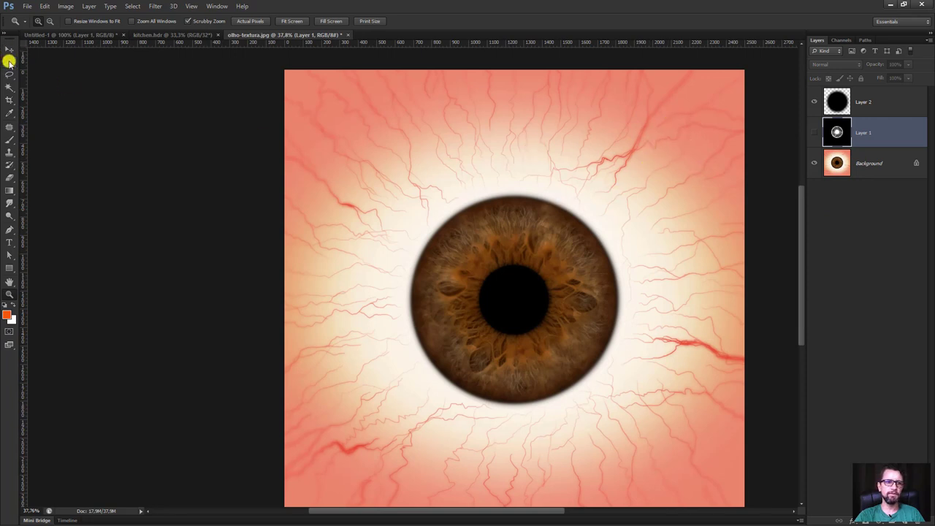
Step: Select a circle around the brown iris on the Background and paint it out in cream
{"action": "left_click_drag", "start_coordinate": [9, 63], "coordinate": [32, 70]}
{"action": "left_click", "coordinate": [41, 71]}
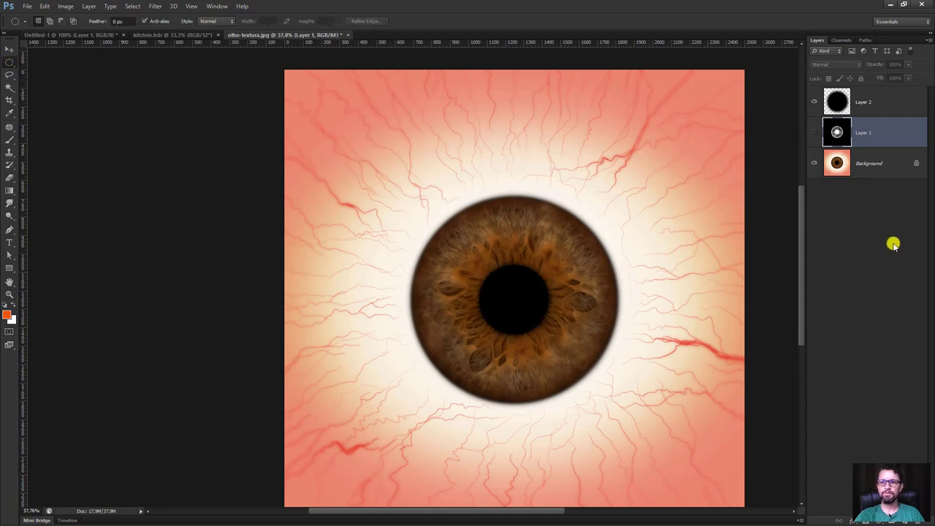
{"action": "left_click", "coordinate": [857, 162]}
{"action": "mouse_move", "coordinate": [414, 197]}
{"action": "left_mouse_down"}
{"action": "mouse_move", "coordinate": [621, 422]}
{"action": "mouse_move", "coordinate": [627, 399]}
{"action": "mouse_move", "coordinate": [622, 409]}
{"action": "left_mouse_up"}
{"action": "key", "text": "b"}
{"action": "right_click_drag", "start_coordinate": [413, 375], "coordinate": [476, 344], "text": "alt"}
{"action": "key", "text": "x"}
{"action": "mouse_move", "coordinate": [455, 355]}
{"action": "left_mouse_down"}
{"action": "mouse_move", "coordinate": [564, 367]}
{"action": "mouse_move", "coordinate": [526, 300]}
{"action": "left_mouse_up"}
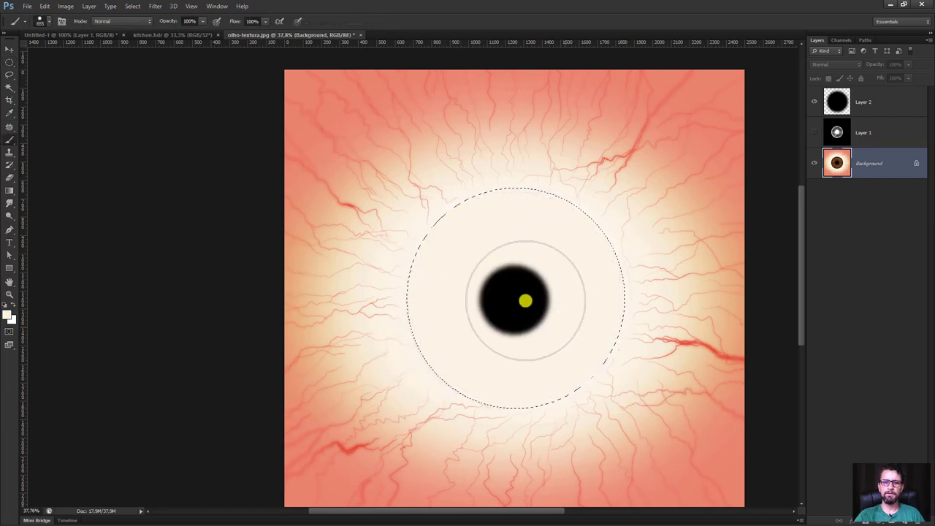
Step: Hide Layer 2, deselect, and desaturate the veined Background to grey
{"action": "key", "text": "v"}
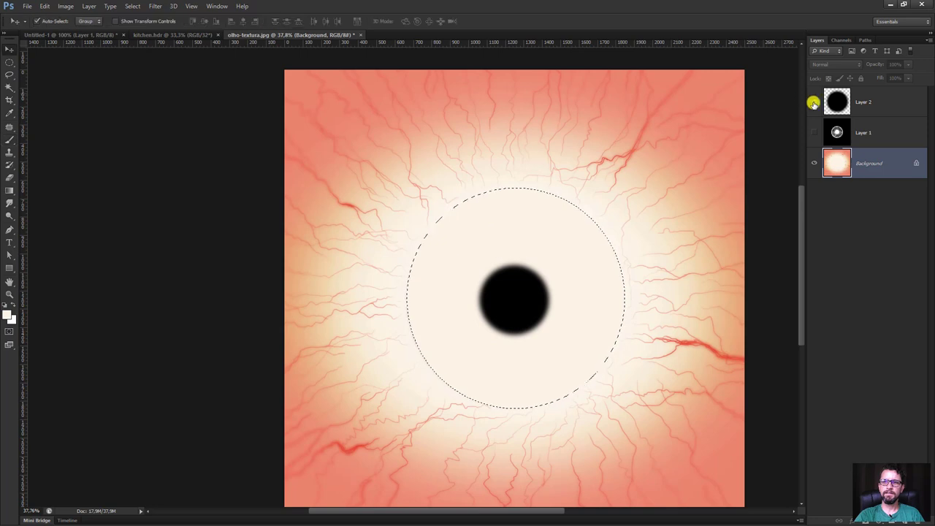
{"action": "left_click", "coordinate": [814, 102]}
{"action": "key", "text": "ctrl+d"}
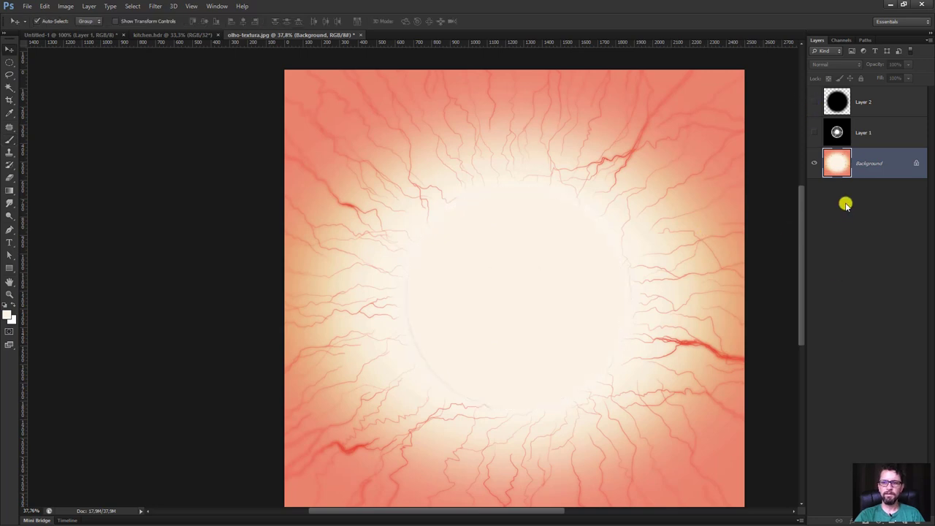
{"action": "key", "text": "ctrl+shift+u"}
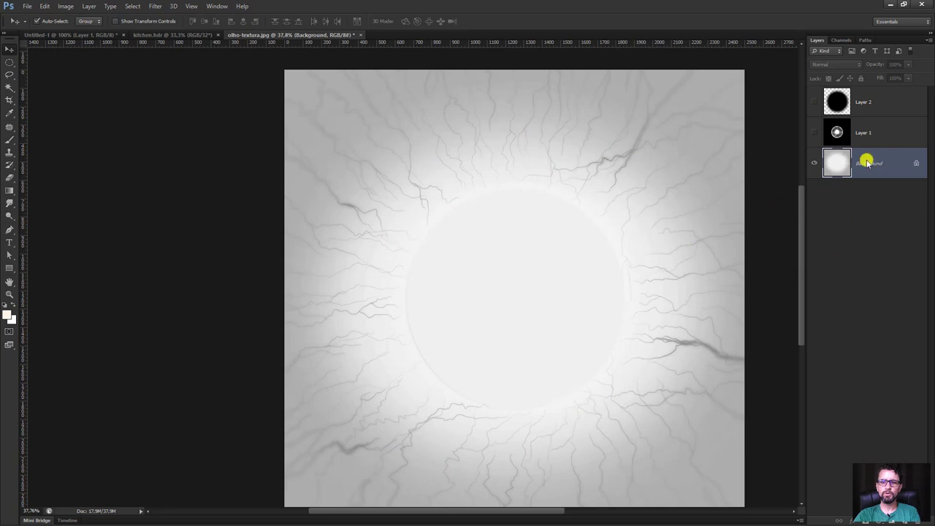
Step: Apply Levels of 160, 1,00 and 244 to the Background, then invert it to white veins on black
{"action": "key", "text": "ctrl+l"}
{"action": "left_click_drag", "start_coordinate": [824, 152], "coordinate": [896, 144]}
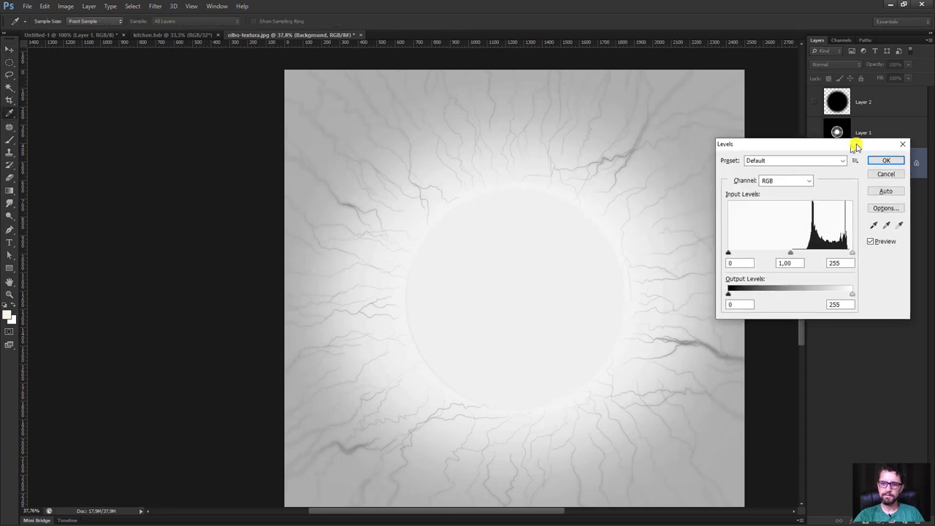
{"action": "left_click_drag", "start_coordinate": [756, 251], "coordinate": [875, 253]}
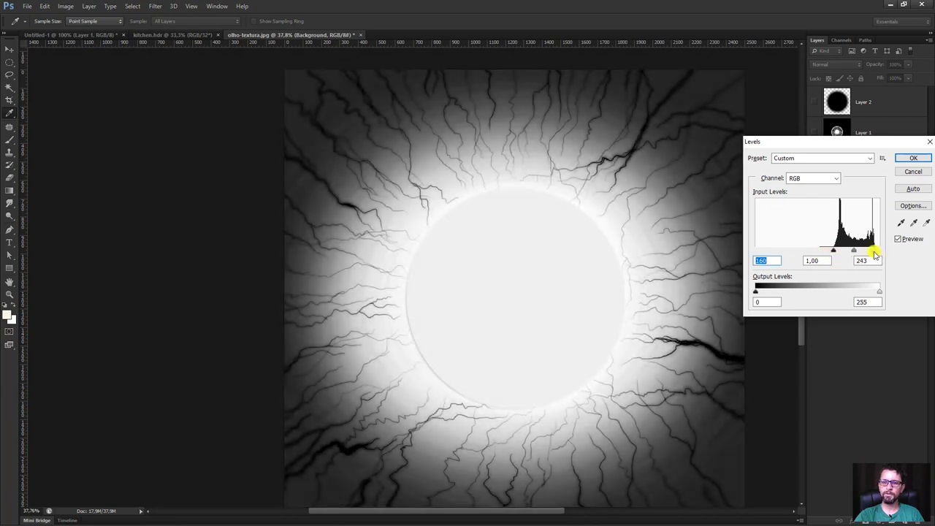
{"action": "left_click", "coordinate": [914, 158]}
{"action": "key", "text": "ctrl+i"}
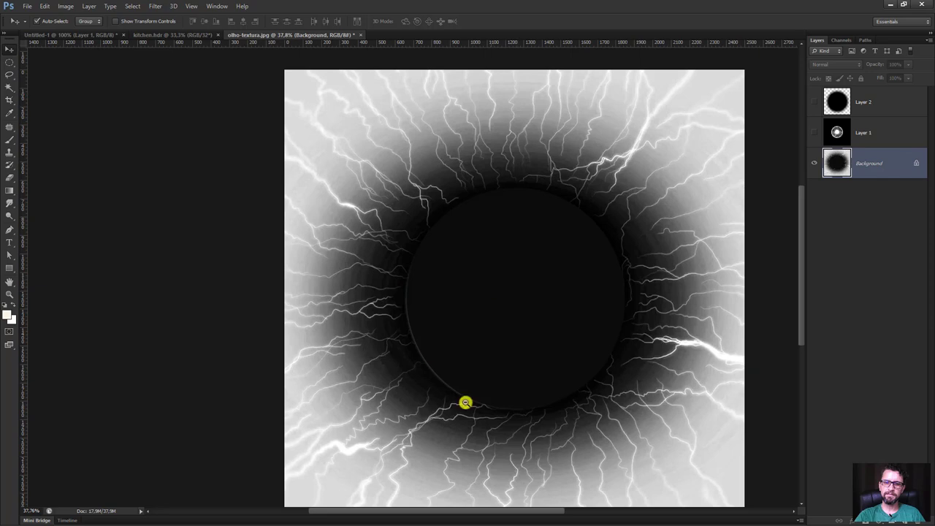
Step: Paint the centre and rim black with a soft 314–404 px brush, then show Layer 1 again
{"action": "scroll", "coordinate": [464, 401], "scroll_direction": "up", "scroll_amount": 5, "text": "alt"}
{"action": "scroll", "coordinate": [460, 390], "scroll_direction": "down", "scroll_amount": 4, "text": "alt"}
{"action": "key", "text": "b"}
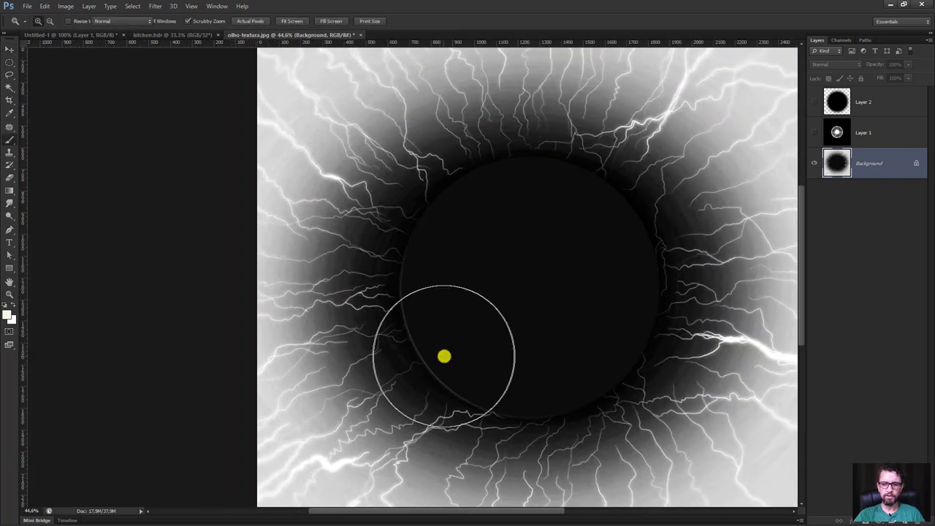
{"action": "right_click_drag", "start_coordinate": [470, 339], "coordinate": [464, 124], "text": "alt"}
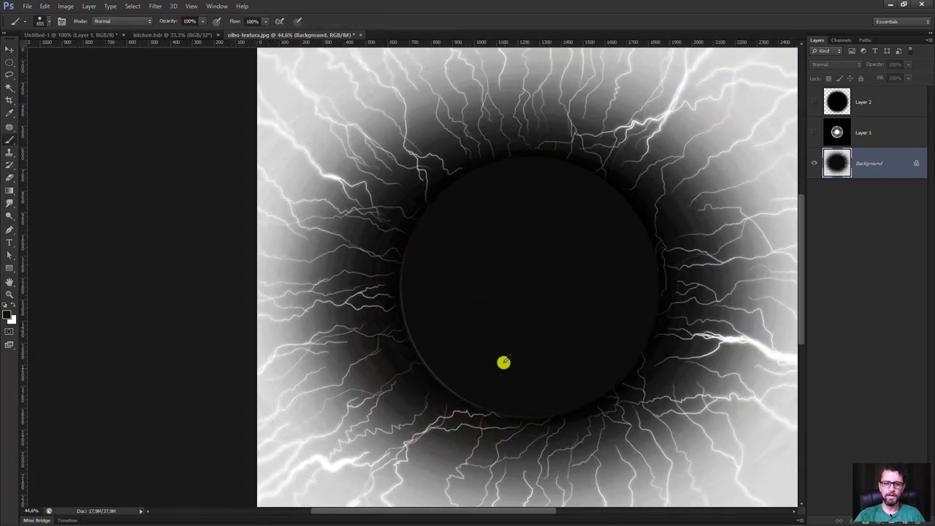
{"action": "right_click_drag", "start_coordinate": [502, 363], "coordinate": [447, 367], "text": "alt"}
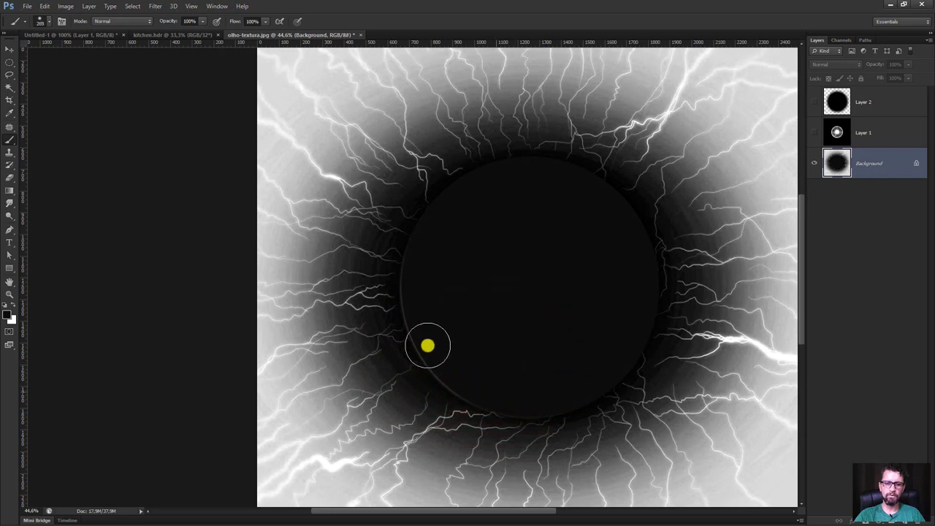
{"action": "left_click_drag", "start_coordinate": [427, 345], "coordinate": [476, 205]}
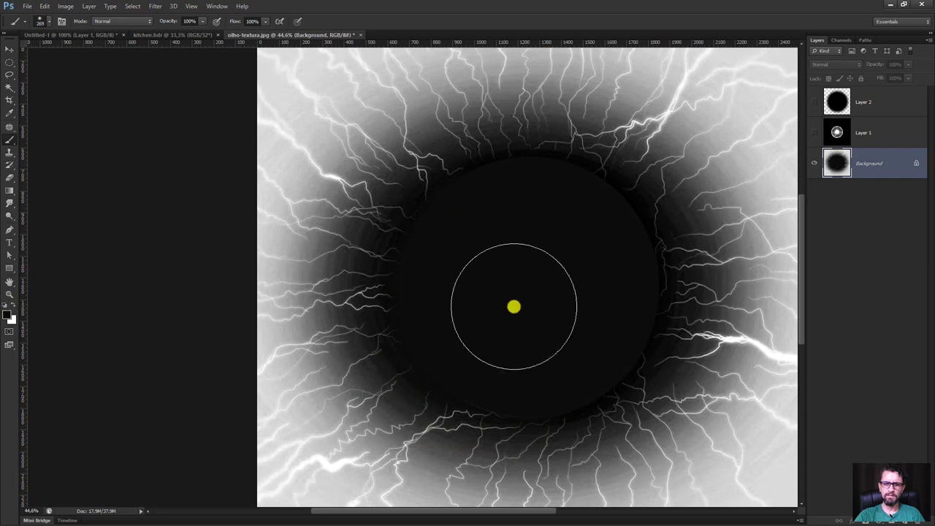
{"action": "right_click_drag", "start_coordinate": [472, 307], "coordinate": [514, 307], "text": "alt"}
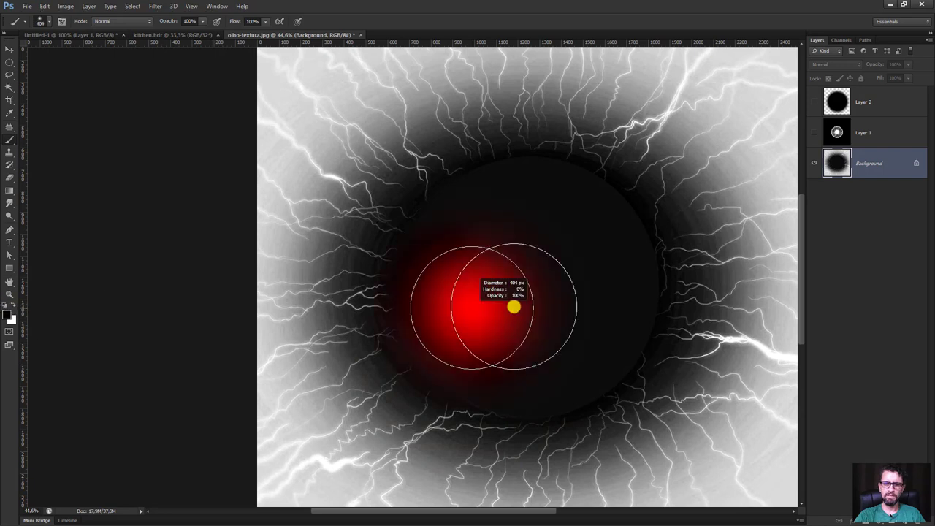
{"action": "right_click_drag", "start_coordinate": [514, 306], "coordinate": [487, 275], "text": "alt"}
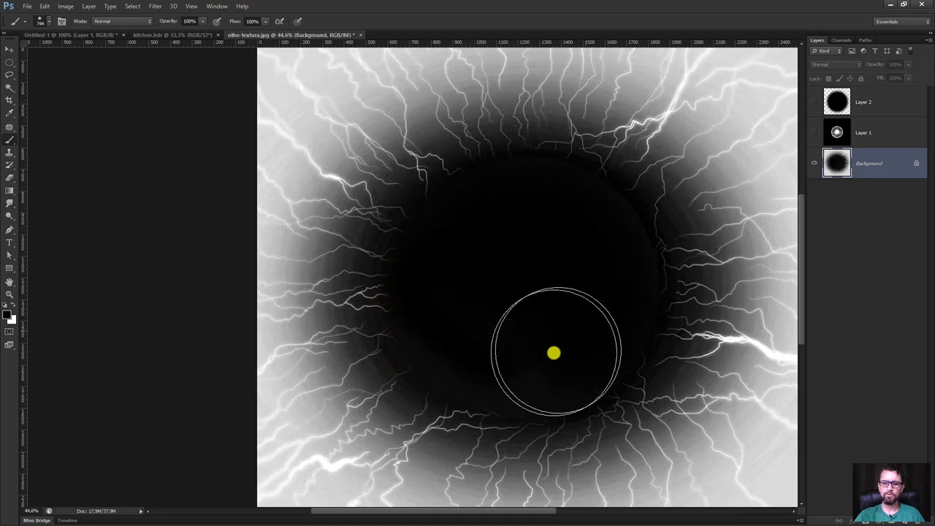
{"action": "mouse_move", "coordinate": [468, 354]}
{"action": "left_mouse_down"}
{"action": "mouse_move", "coordinate": [453, 345]}
{"action": "mouse_move", "coordinate": [575, 351]}
{"action": "mouse_move", "coordinate": [609, 253]}
{"action": "mouse_move", "coordinate": [485, 235]}
{"action": "left_mouse_up"}
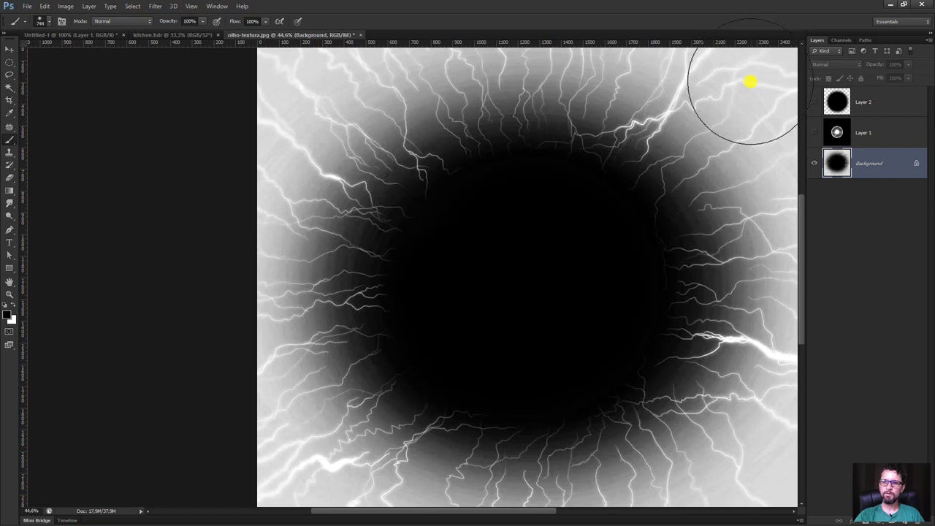
{"action": "left_click", "coordinate": [816, 134]}
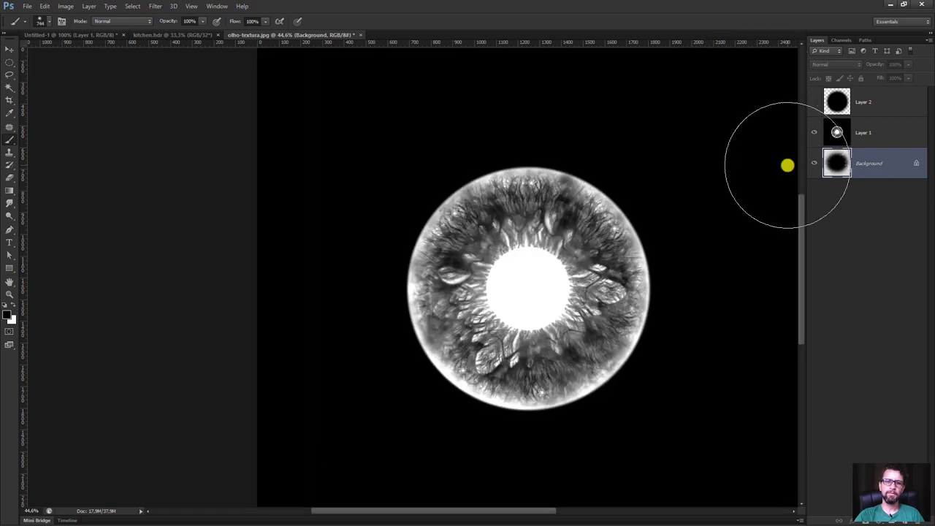
Step: Select a circle centred on the iris and copy it from Layer 1 to a new Layer 3
{"action": "left_click", "coordinate": [8, 63]}
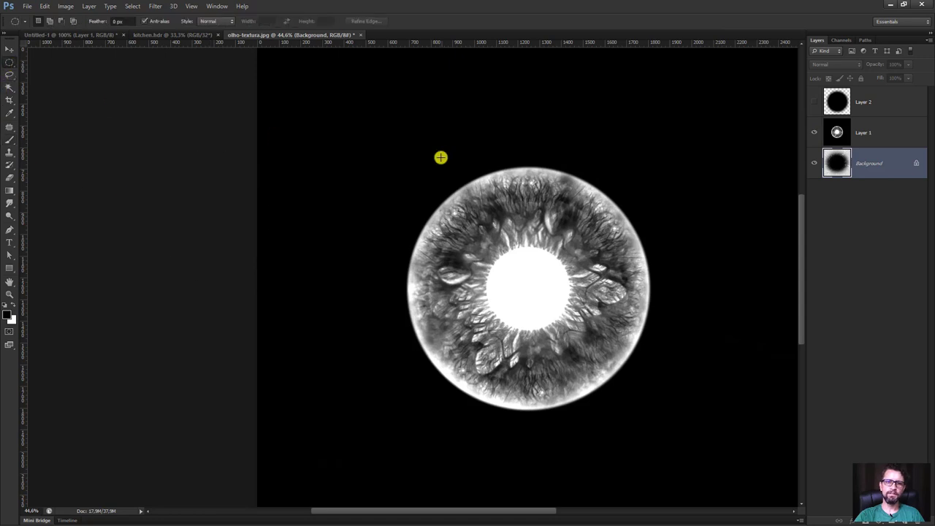
{"action": "left_click_drag", "start_coordinate": [441, 157], "coordinate": [679, 444]}
{"action": "left_click_drag", "start_coordinate": [661, 439], "coordinate": [651, 442]}
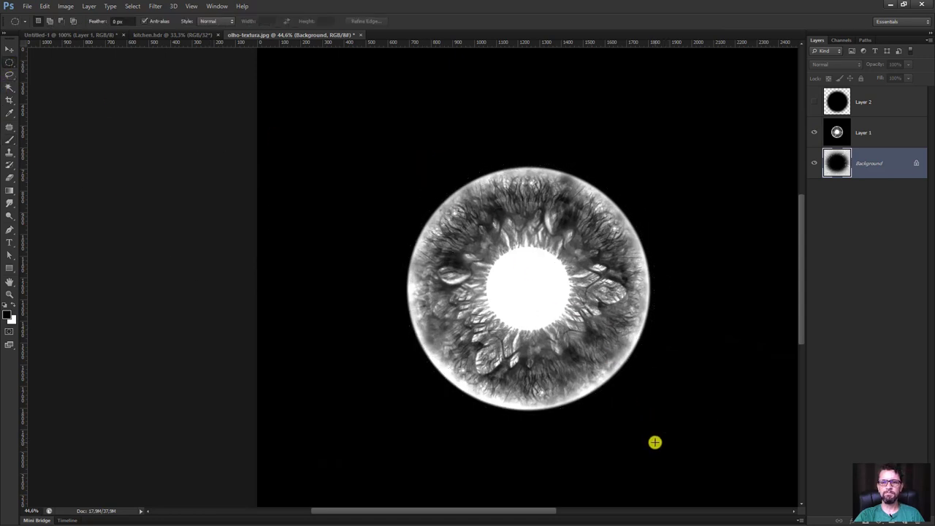
{"action": "key", "text": "ctrl+j"}
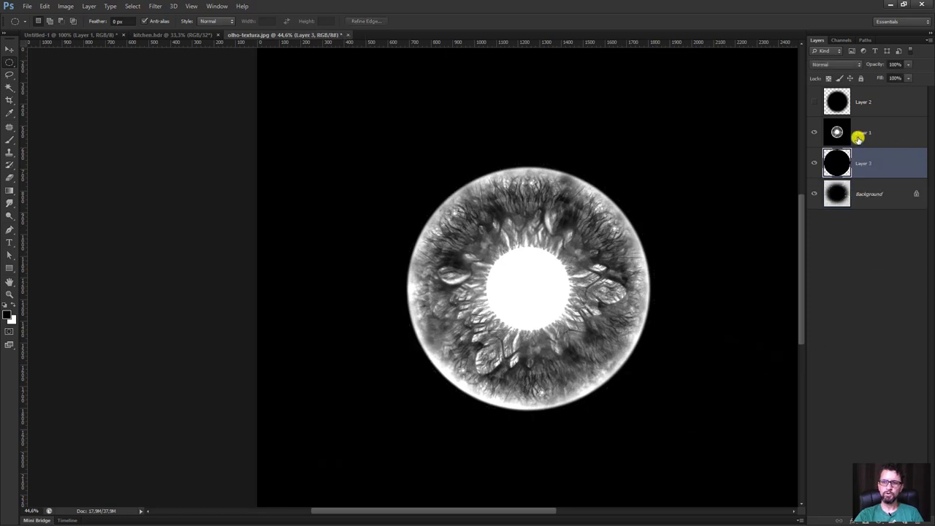
{"action": "key", "text": "ctrl+z"}
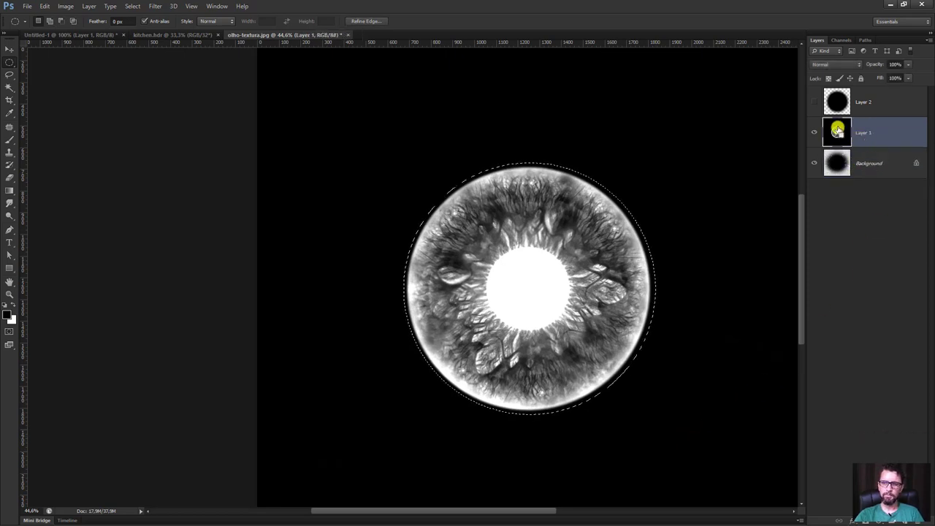
{"action": "key", "text": "ctrl+j"}
Step: Delete Layer 1, zoom out, and select Layer 3
{"action": "left_click", "coordinate": [831, 173]}
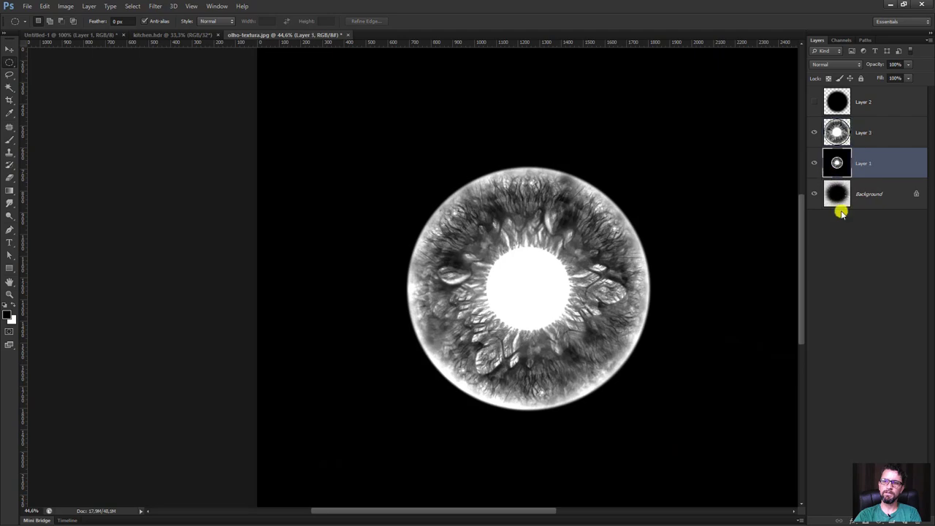
{"action": "key", "text": "Delete"}
{"action": "key", "text": "z"}
{"action": "mouse_move", "coordinate": [678, 322]}
{"action": "left_mouse_down"}
{"action": "mouse_move", "coordinate": [652, 365]}
{"action": "mouse_move", "coordinate": [672, 390]}
{"action": "mouse_move", "coordinate": [847, 181]}
{"action": "left_mouse_up"}
{"action": "left_click", "coordinate": [836, 136]}
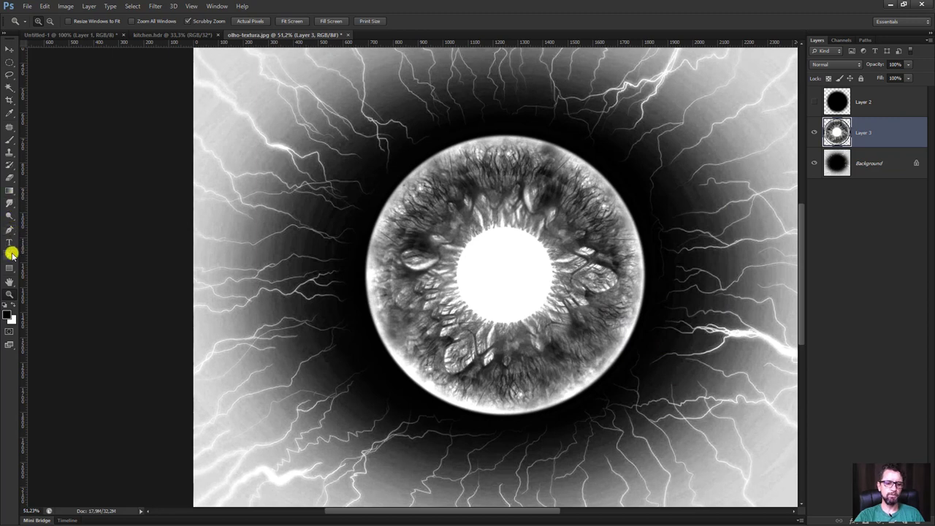
Step: Erase Layer 3's iris rim and white pupil centre with a 287 px eraser, then zoom out
{"action": "key", "text": "e"}
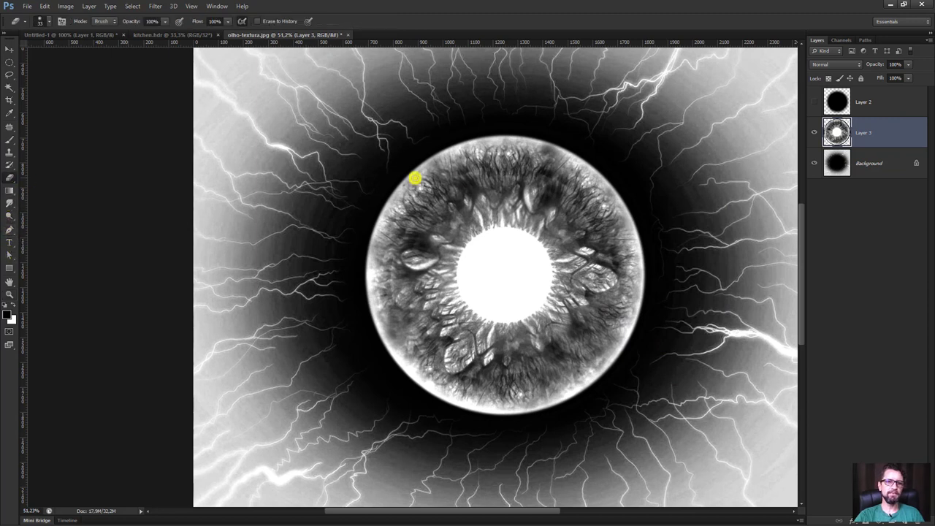
{"action": "right_click_drag", "start_coordinate": [630, 238], "coordinate": [654, 239], "text": "alt"}
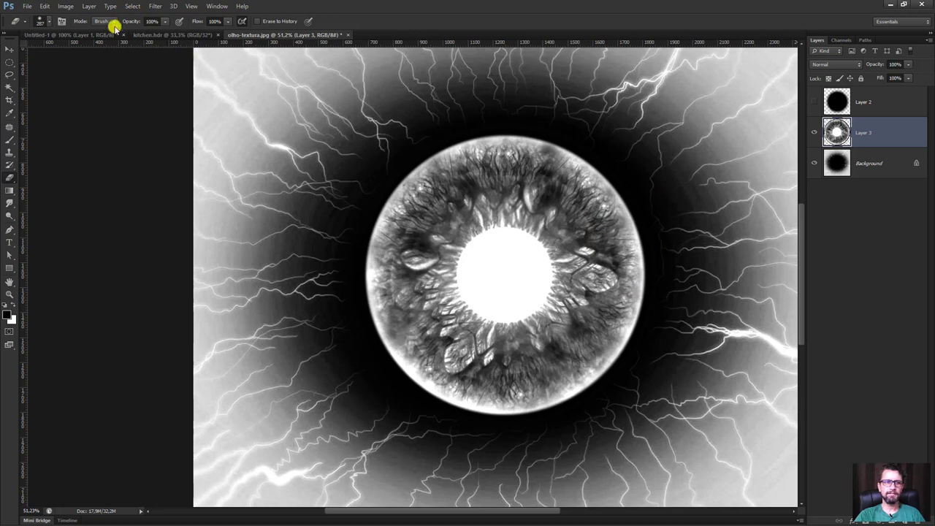
{"action": "mouse_move", "coordinate": [688, 256]}
{"action": "left_mouse_down"}
{"action": "mouse_move", "coordinate": [660, 236]}
{"action": "mouse_move", "coordinate": [633, 182]}
{"action": "mouse_move", "coordinate": [578, 140]}
{"action": "mouse_move", "coordinate": [517, 123]}
{"action": "mouse_move", "coordinate": [420, 136]}
{"action": "mouse_move", "coordinate": [363, 197]}
{"action": "mouse_move", "coordinate": [344, 280]}
{"action": "mouse_move", "coordinate": [357, 356]}
{"action": "mouse_move", "coordinate": [414, 410]}
{"action": "mouse_move", "coordinate": [512, 439]}
{"action": "mouse_move", "coordinate": [601, 411]}
{"action": "mouse_move", "coordinate": [649, 353]}
{"action": "mouse_move", "coordinate": [675, 276]}
{"action": "mouse_move", "coordinate": [658, 332]}
{"action": "mouse_move", "coordinate": [574, 422]}
{"action": "left_mouse_up"}
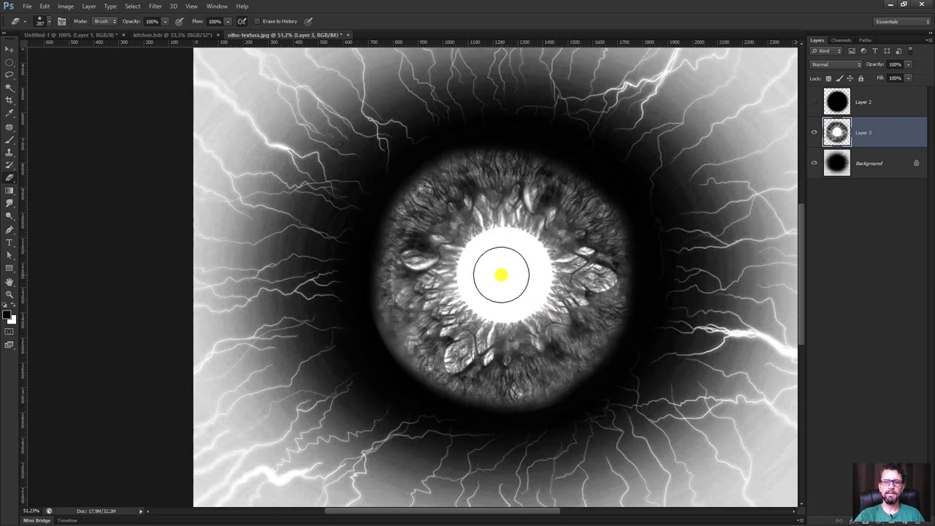
{"action": "left_click", "coordinate": [498, 264]}
{"action": "key", "text": "ctrl+z"}
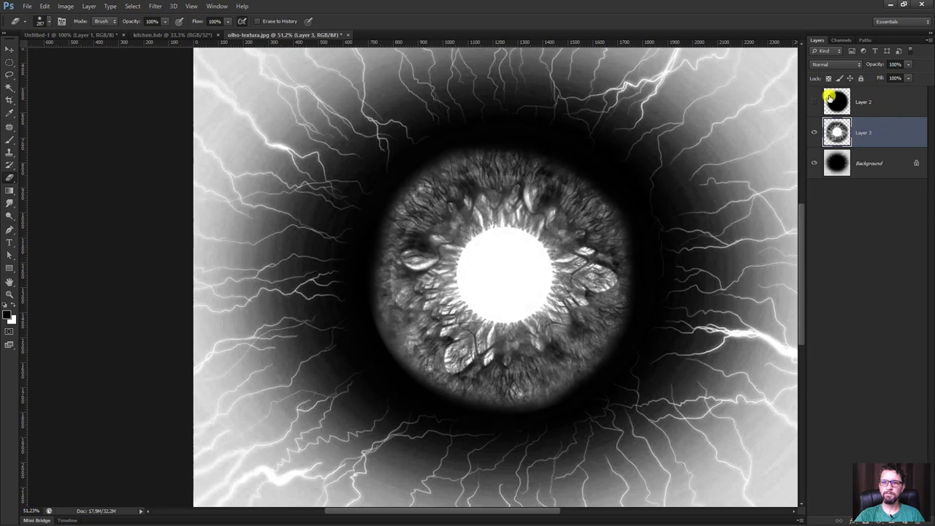
{"action": "left_click", "coordinate": [814, 102]}
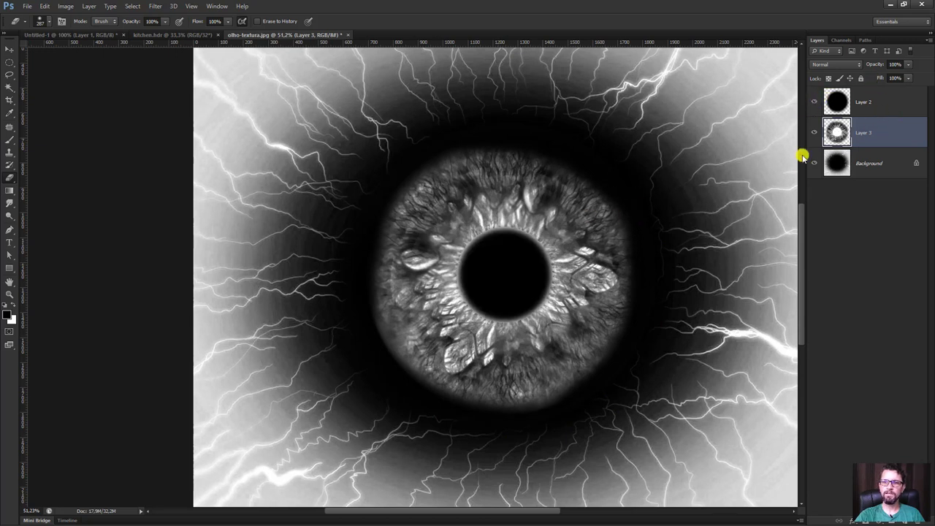
{"action": "left_click", "coordinate": [813, 104]}
{"action": "mouse_move", "coordinate": [497, 261]}
{"action": "left_mouse_down"}
{"action": "mouse_move", "coordinate": [482, 278]}
{"action": "mouse_move", "coordinate": [494, 296]}
{"action": "mouse_move", "coordinate": [520, 294]}
{"action": "mouse_move", "coordinate": [524, 269]}
{"action": "mouse_move", "coordinate": [505, 251]}
{"action": "mouse_move", "coordinate": [487, 271]}
{"action": "mouse_move", "coordinate": [447, 271]}
{"action": "left_mouse_up"}
{"action": "key", "text": "z"}
{"action": "mouse_move", "coordinate": [673, 314]}
{"action": "left_mouse_down"}
{"action": "mouse_move", "coordinate": [638, 257]}
{"action": "mouse_move", "coordinate": [661, 301]}
{"action": "left_mouse_up"}
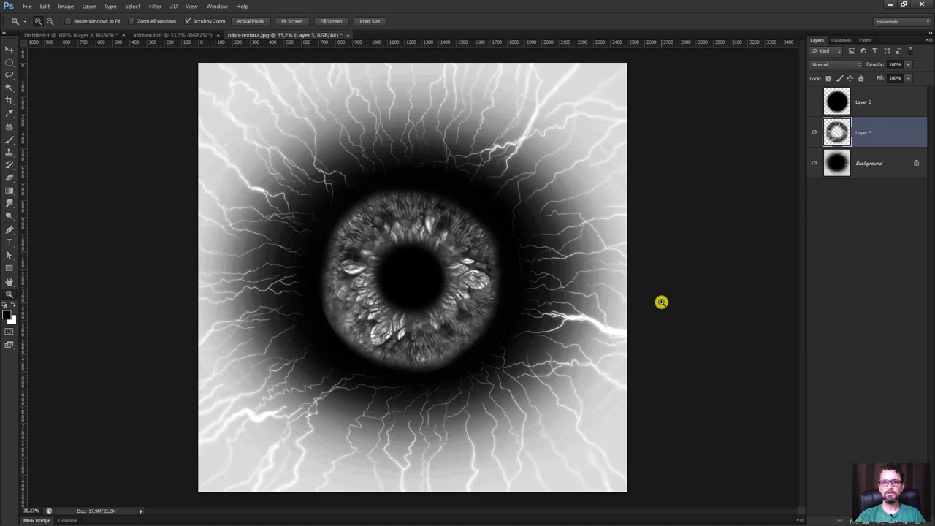
Step: Save the greyscale texture as olho-textura-bump.jpg in JPEG format, accepting the quality settings
{"action": "key", "text": "ctrl+shift+s"}
{"action": "key", "text": "Escape"}
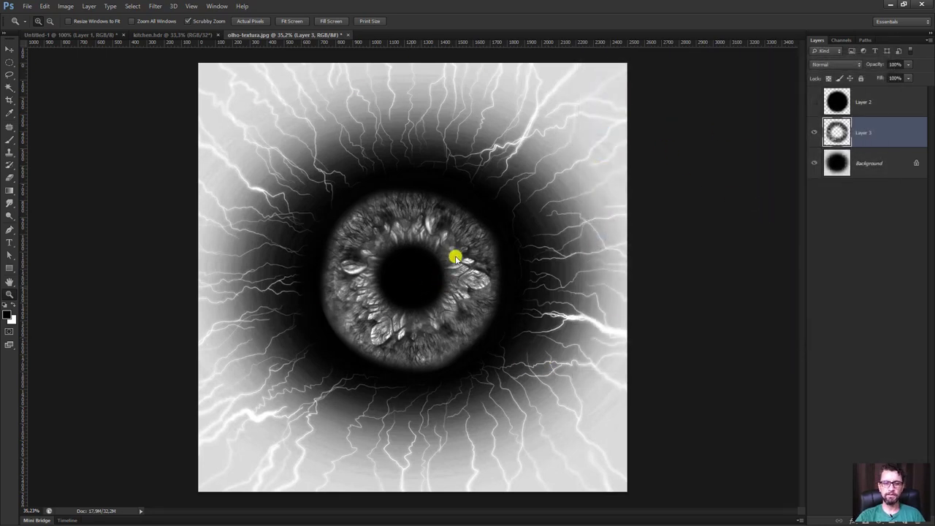
{"action": "key", "text": "ctrl+shift+s"}
{"action": "left_click", "coordinate": [739, 252]}
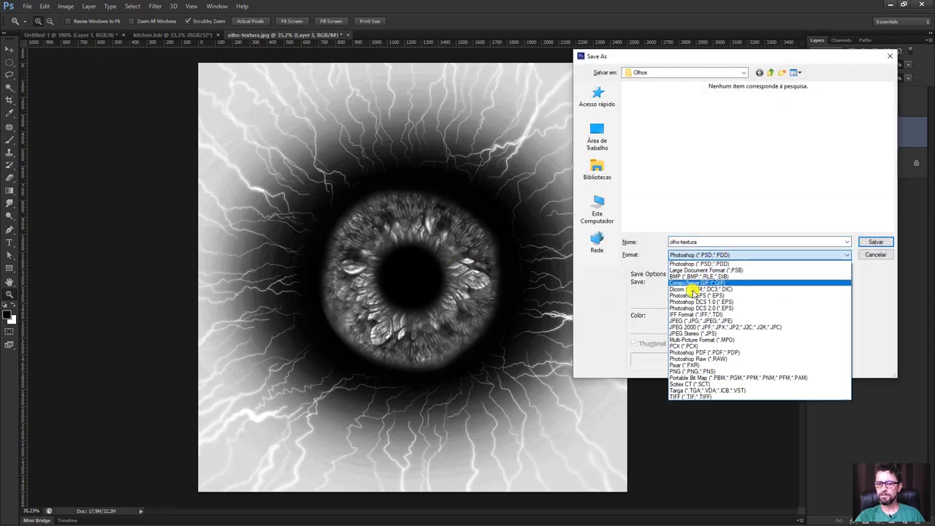
{"action": "left_click", "coordinate": [712, 319]}
{"action": "left_click", "coordinate": [712, 243]}
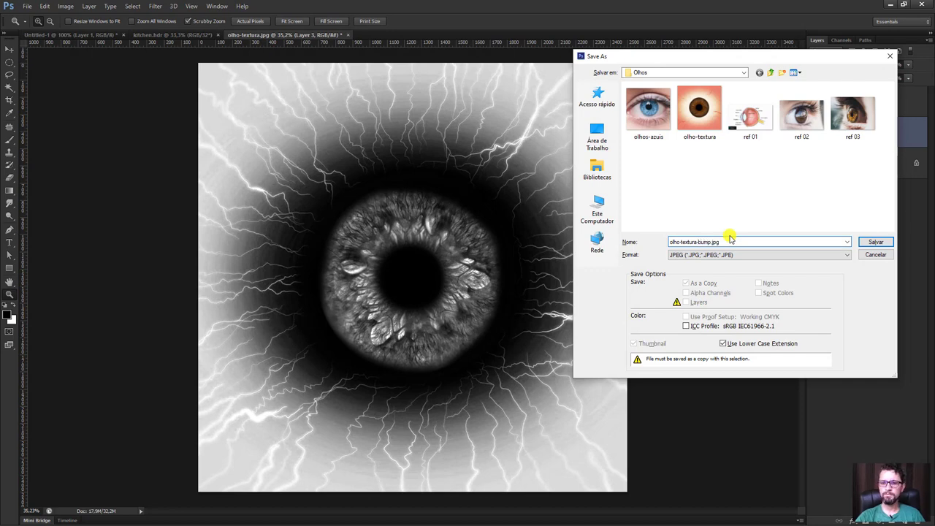
{"action": "key", "text": "Return"}
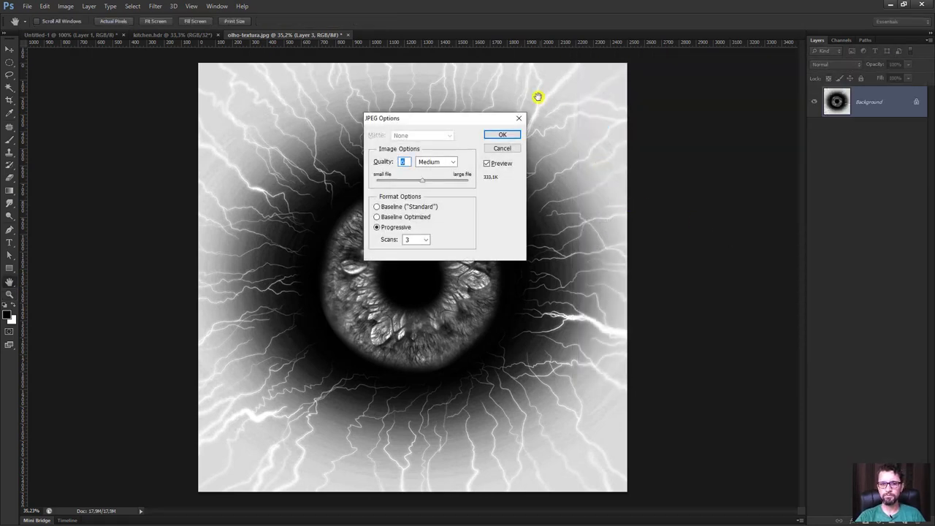
{"action": "key", "text": "Return"}
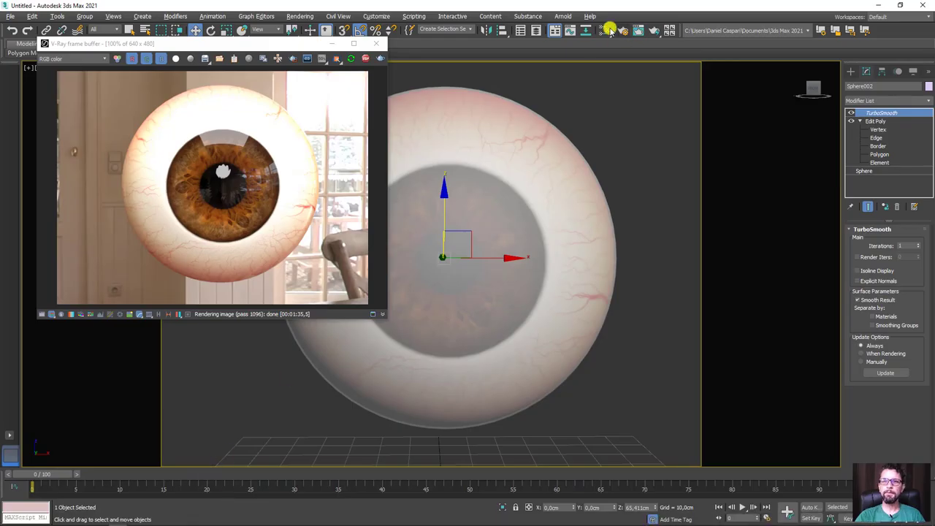
Step: Open the Slate Material Editor and drop olho-textura-bump.jpg in as a new bitmap node
{"action": "left_click", "coordinate": [600, 28]}
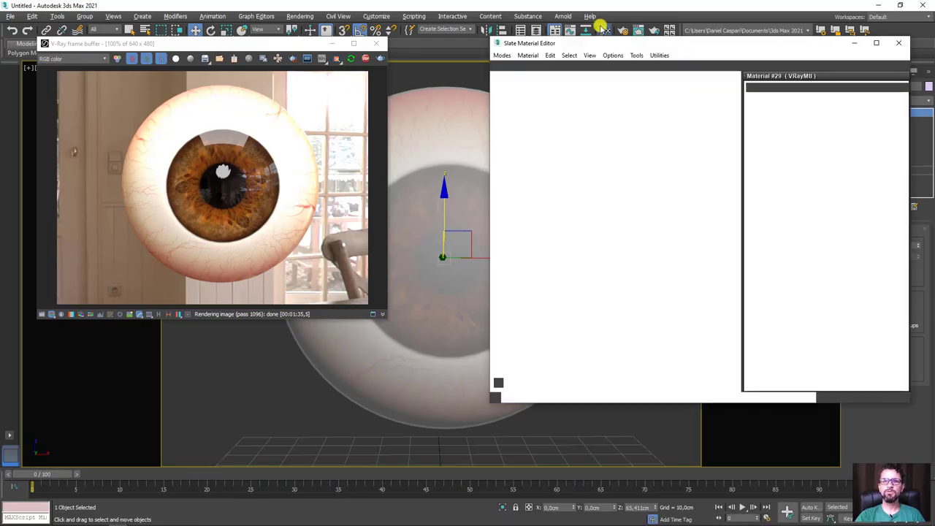
{"action": "left_click_drag", "start_coordinate": [617, 42], "coordinate": [643, 48]}
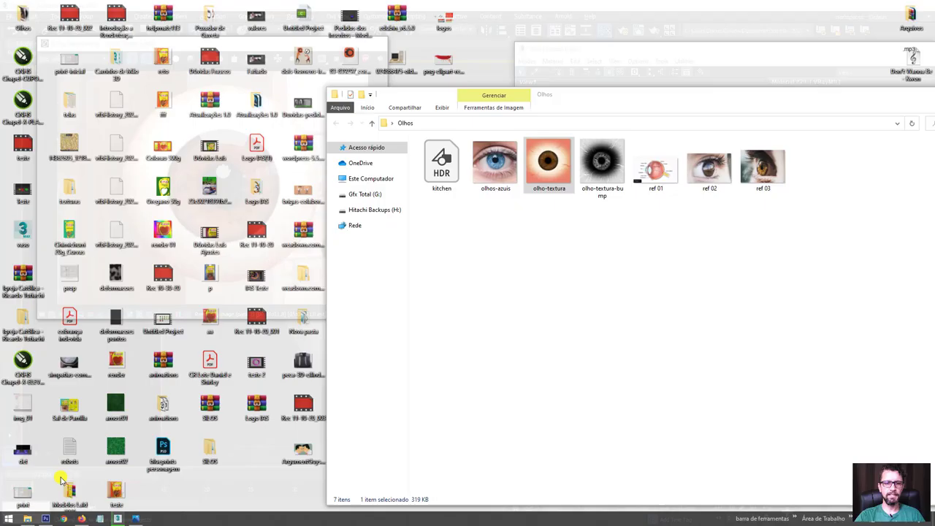
{"action": "mouse_move", "coordinate": [27, 519]}
{"action": "left_click", "coordinate": [44, 475]}
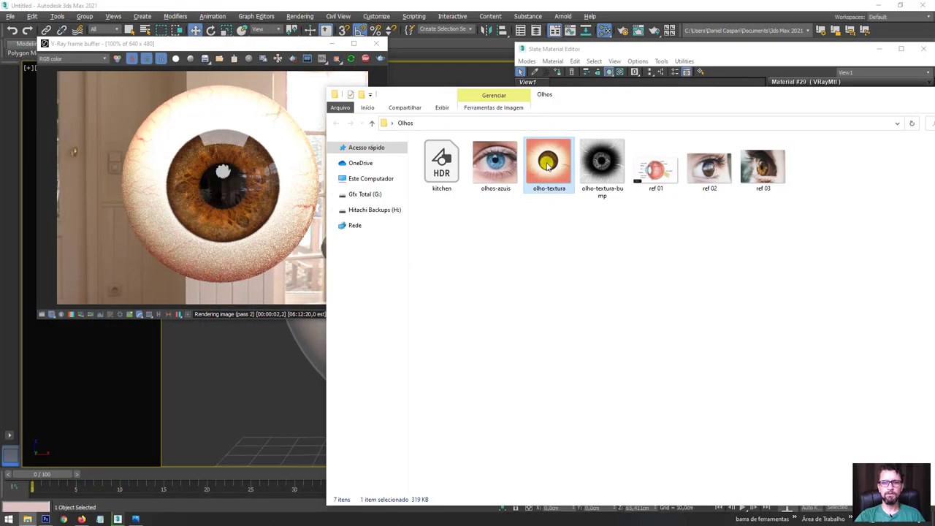
{"action": "left_click_drag", "start_coordinate": [675, 98], "coordinate": [280, 352]}
{"action": "mouse_move", "coordinate": [204, 413]}
{"action": "left_mouse_down"}
{"action": "mouse_move", "coordinate": [570, 284]}
{"action": "mouse_move", "coordinate": [573, 259]}
{"action": "left_mouse_up"}
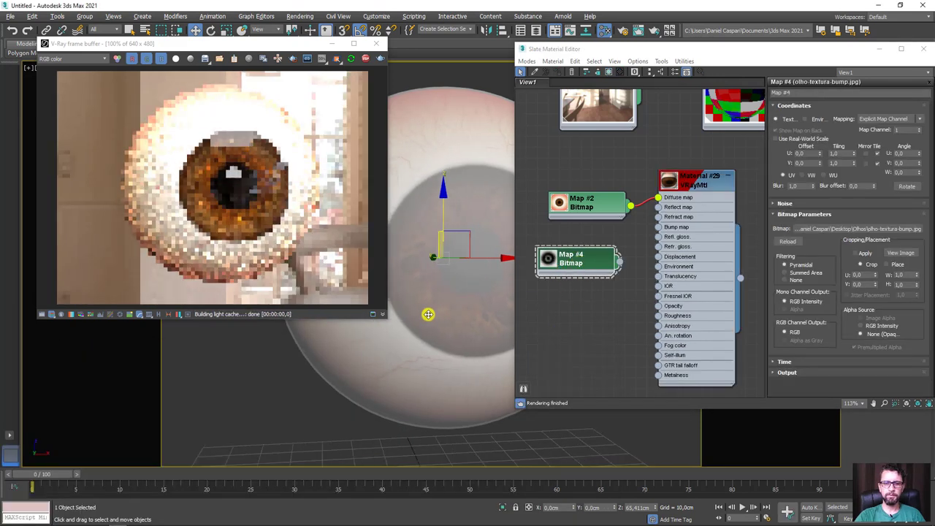
Step: Hide the eyeball's outer shell so the iris is visible
{"action": "left_click_drag", "start_coordinate": [462, 288], "coordinate": [486, 276]}
{"action": "right_click", "coordinate": [493, 274]}
{"action": "right_click", "coordinate": [462, 277]}
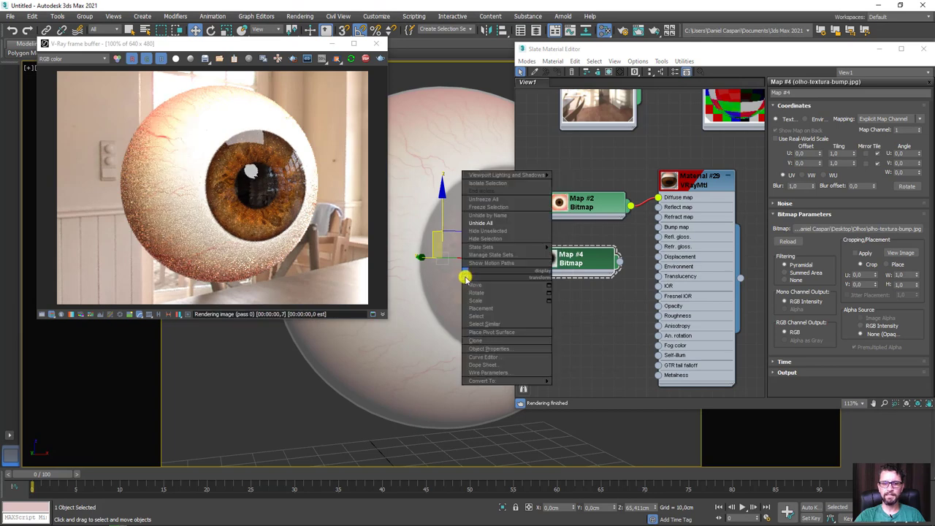
{"action": "left_click", "coordinate": [491, 246]}
{"action": "scroll", "coordinate": [426, 270], "scroll_direction": "up", "scroll_amount": 5}
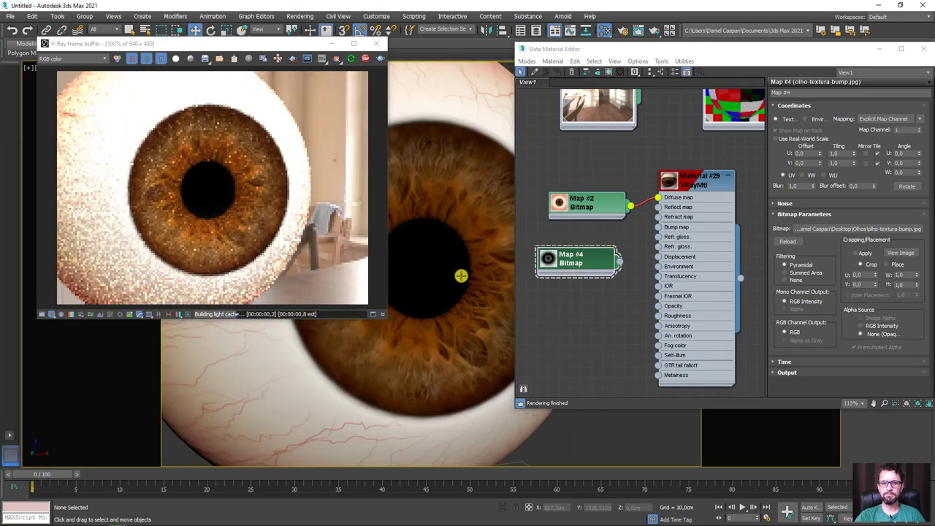
Step: Wire the Map #4 bitmap into Material #29's Bump map slot and show its parameters
{"action": "left_click_drag", "start_coordinate": [548, 261], "coordinate": [557, 271]}
{"action": "double_click", "coordinate": [558, 271]}
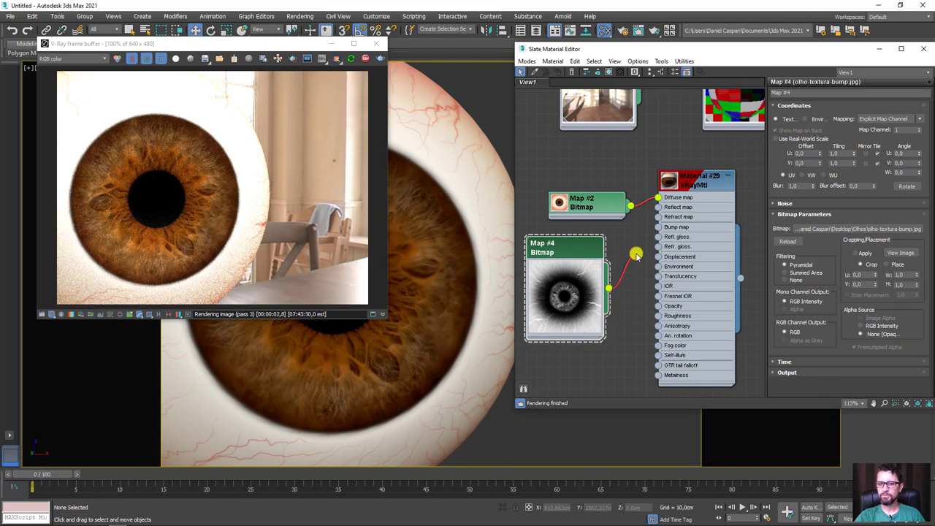
{"action": "left_click_drag", "start_coordinate": [657, 228], "coordinate": [659, 227]}
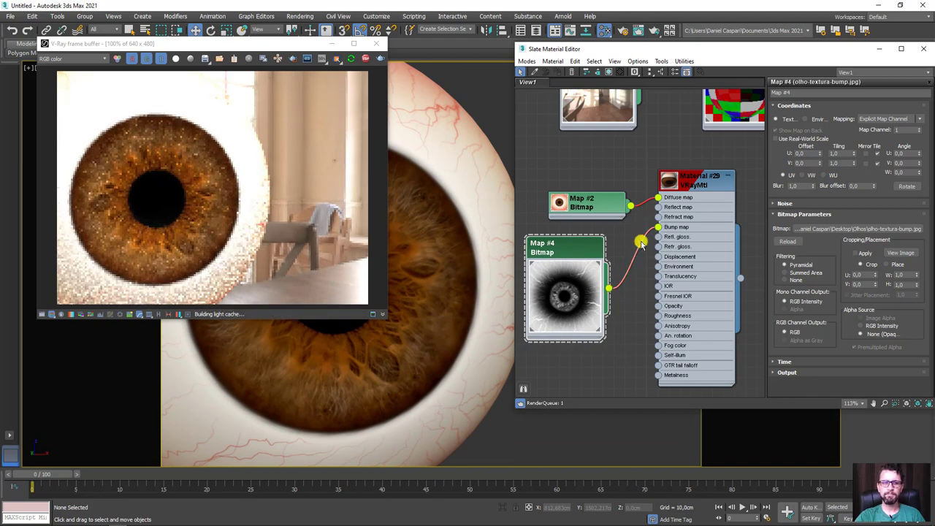
{"action": "middle_click_drag", "start_coordinate": [428, 382], "coordinate": [419, 364]}
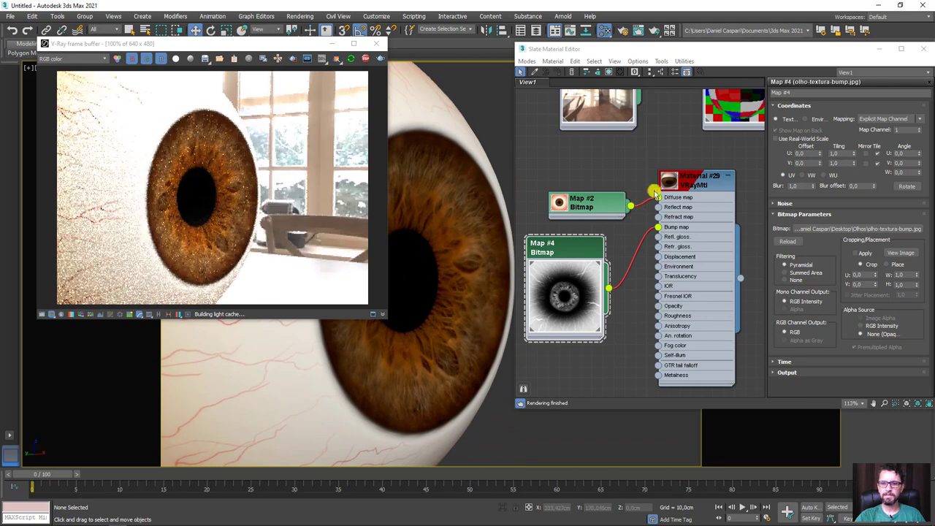
{"action": "left_click", "coordinate": [699, 184]}
{"action": "double_click", "coordinate": [699, 184]}
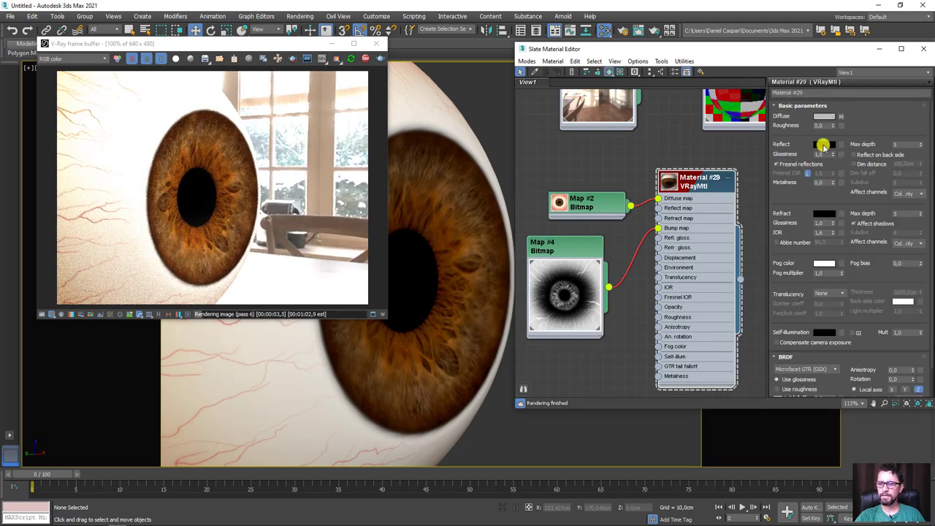
Step: Set Material #29's reflect colour to a grey value of 99
{"action": "left_click", "coordinate": [824, 146]}
{"action": "left_click_drag", "start_coordinate": [327, 114], "coordinate": [337, 113]}
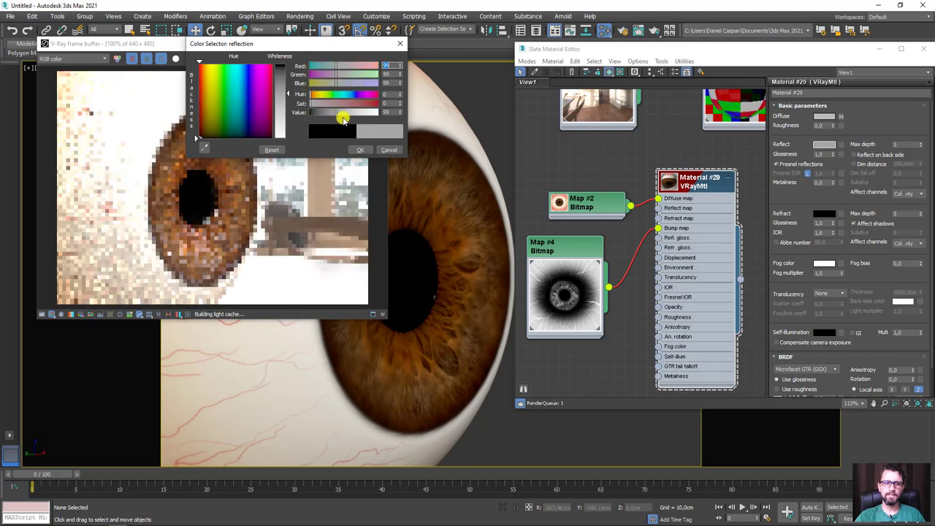
{"action": "left_click", "coordinate": [361, 149]}
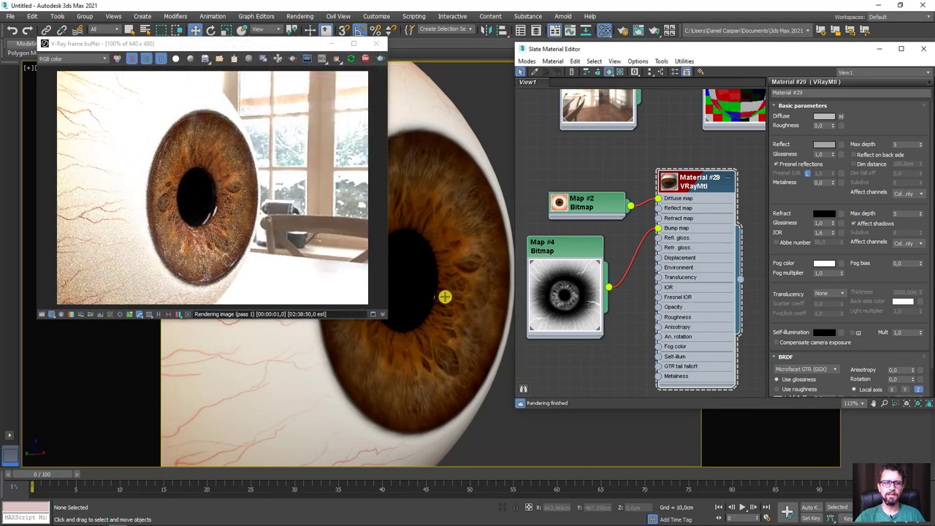
{"action": "scroll", "coordinate": [443, 299], "scroll_direction": "up", "scroll_amount": 3}
{"action": "scroll", "coordinate": [448, 303], "scroll_direction": "up", "scroll_amount": 3}
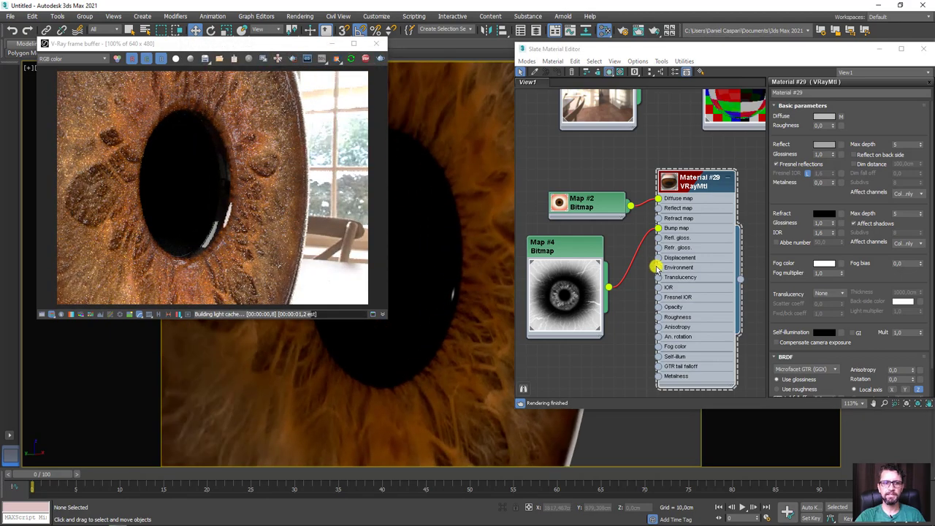
Step: Reconnect Map #4 to the Bump input and expand Material #29's Maps rollout
{"action": "left_click_drag", "start_coordinate": [660, 236], "coordinate": [659, 229]}
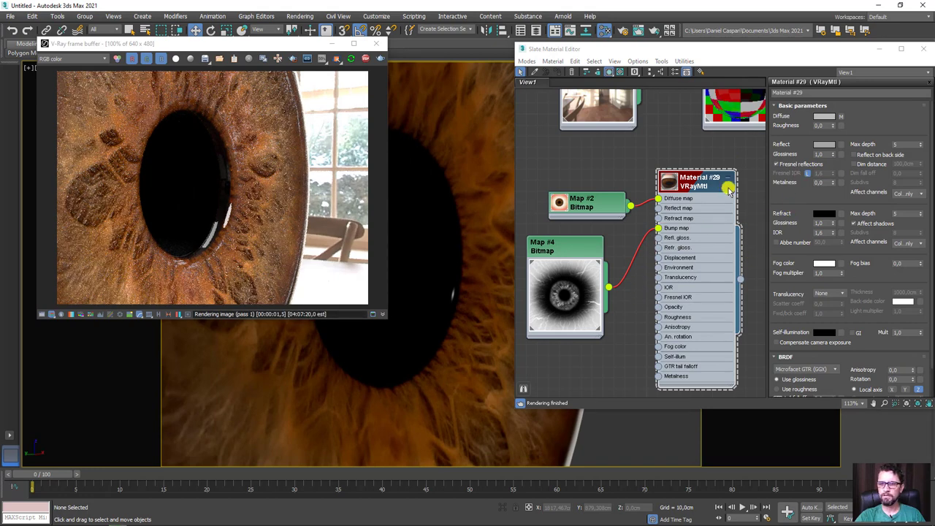
{"action": "left_click", "coordinate": [700, 180]}
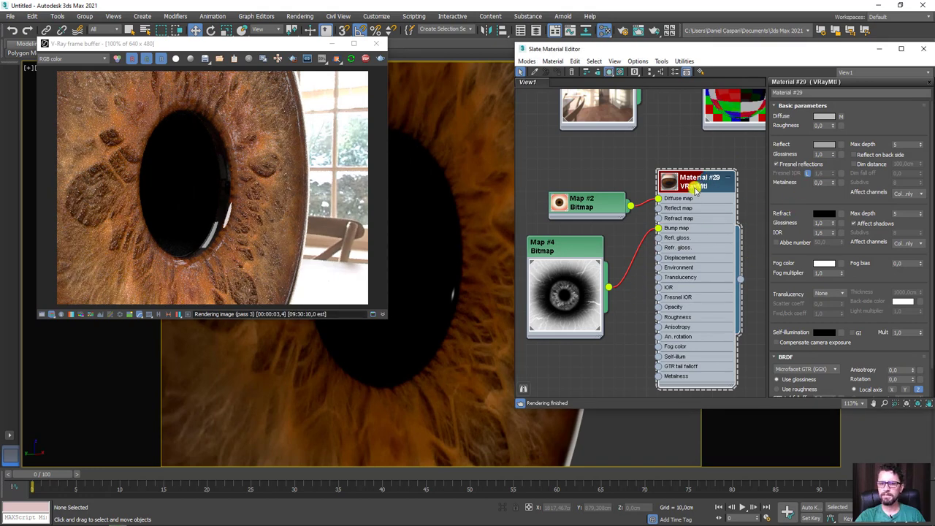
{"action": "left_click_drag", "start_coordinate": [796, 206], "coordinate": [798, 52]}
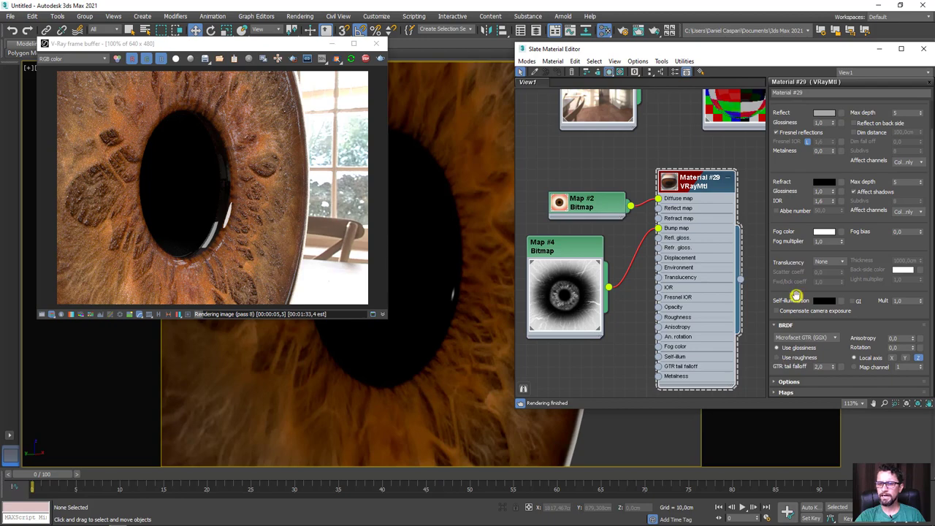
{"action": "left_click_drag", "start_coordinate": [792, 294], "coordinate": [807, 337]}
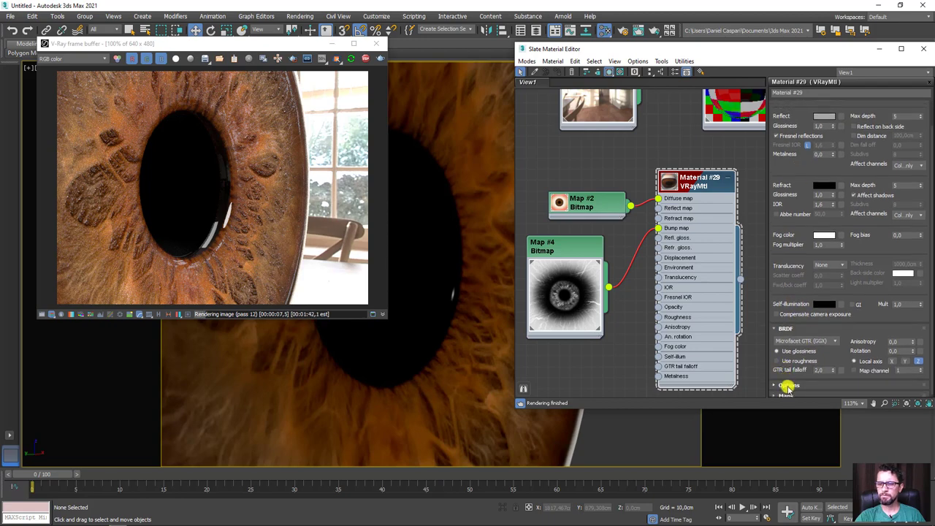
{"action": "left_click", "coordinate": [782, 394]}
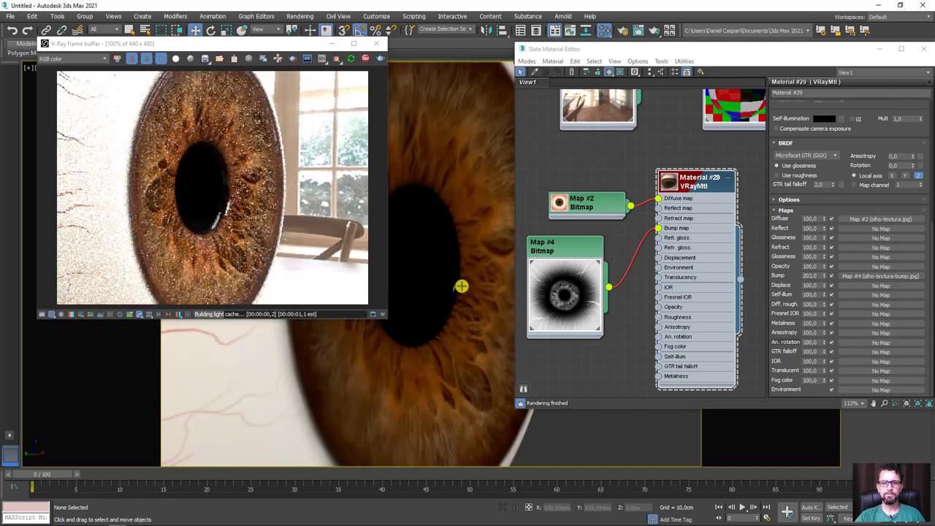
{"action": "mouse_move", "coordinate": [658, 228]}
{"action": "left_mouse_down"}
{"action": "mouse_move", "coordinate": [634, 274]}
{"action": "mouse_move", "coordinate": [420, 267]}
{"action": "left_mouse_up"}
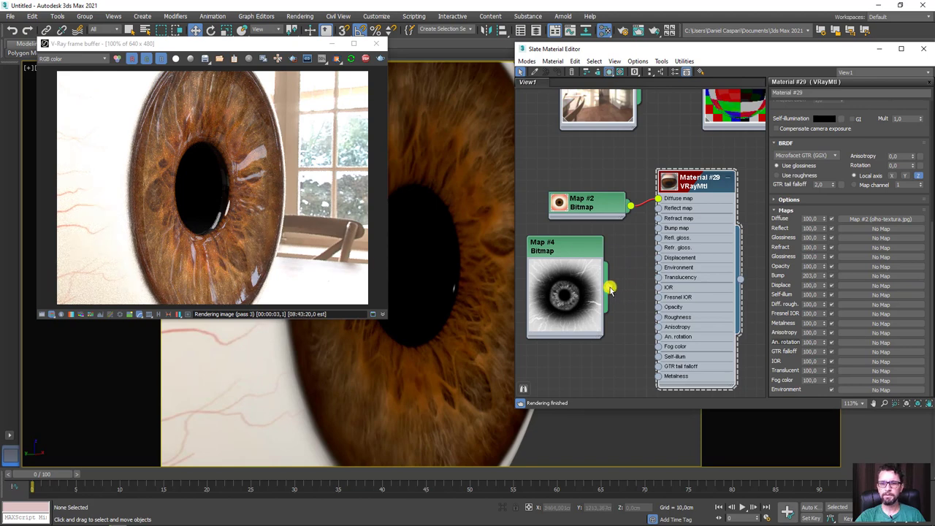
{"action": "left_click_drag", "start_coordinate": [662, 228], "coordinate": [659, 228]}
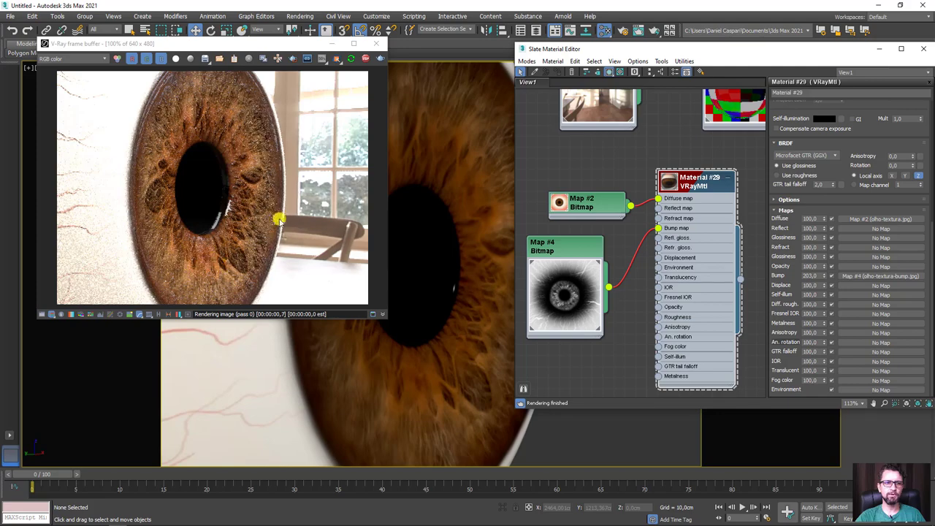
{"action": "scroll", "coordinate": [409, 383], "scroll_direction": "down", "scroll_amount": 5}
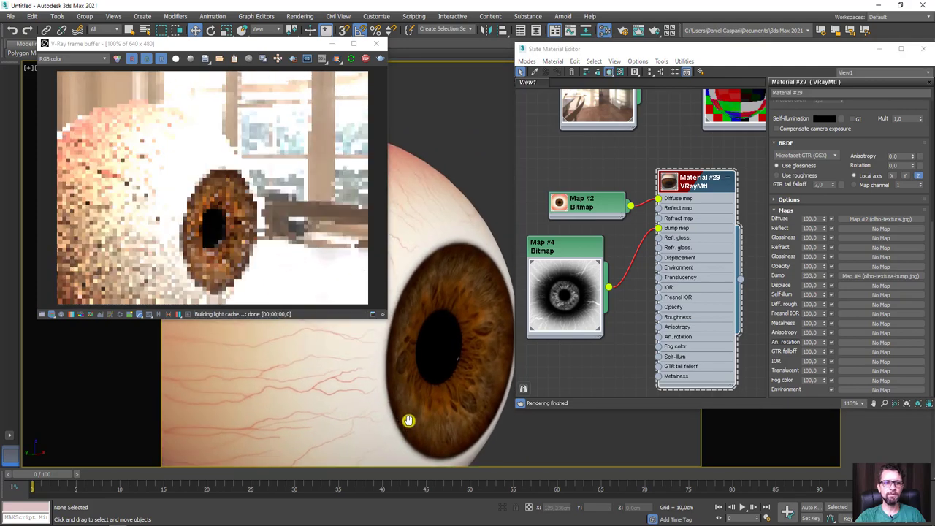
{"action": "scroll", "coordinate": [407, 221], "scroll_direction": "up", "scroll_amount": 3}
{"action": "middle_click_drag", "start_coordinate": [407, 221], "coordinate": [438, 285]}
{"action": "scroll", "coordinate": [438, 284], "scroll_direction": "up", "scroll_amount": 2}
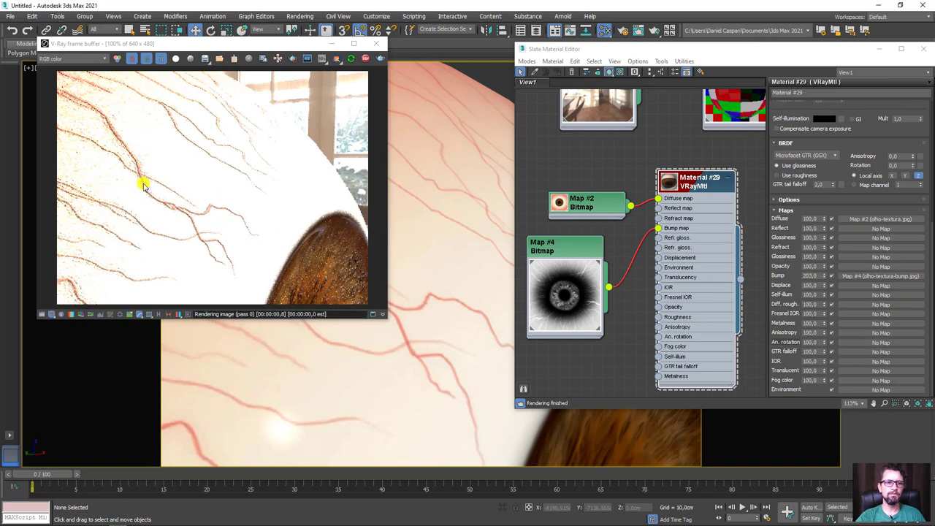
{"action": "scroll", "coordinate": [449, 271], "scroll_direction": "down", "scroll_amount": 3}
{"action": "scroll", "coordinate": [462, 346], "scroll_direction": "down", "scroll_amount": 2}
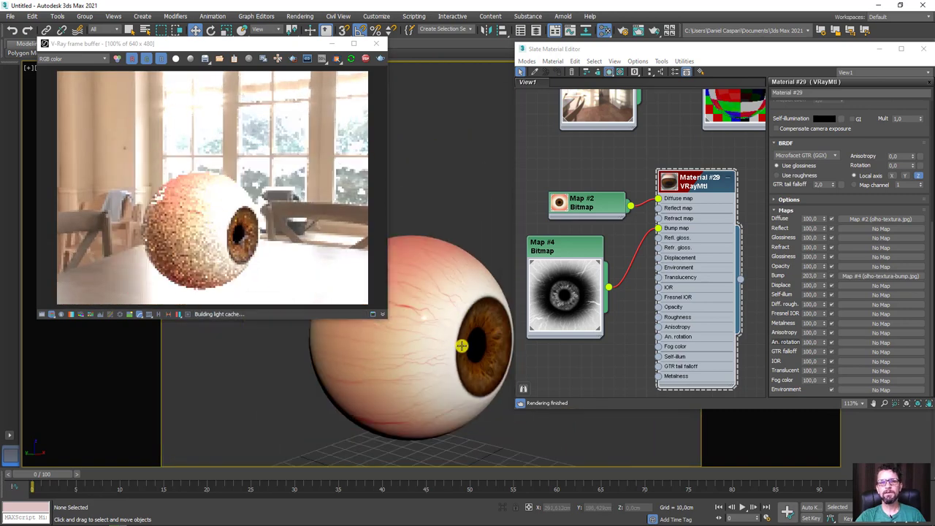
{"action": "middle_click_drag", "start_coordinate": [462, 345], "coordinate": [417, 359], "text": "alt"}
{"action": "right_click", "coordinate": [445, 267]}
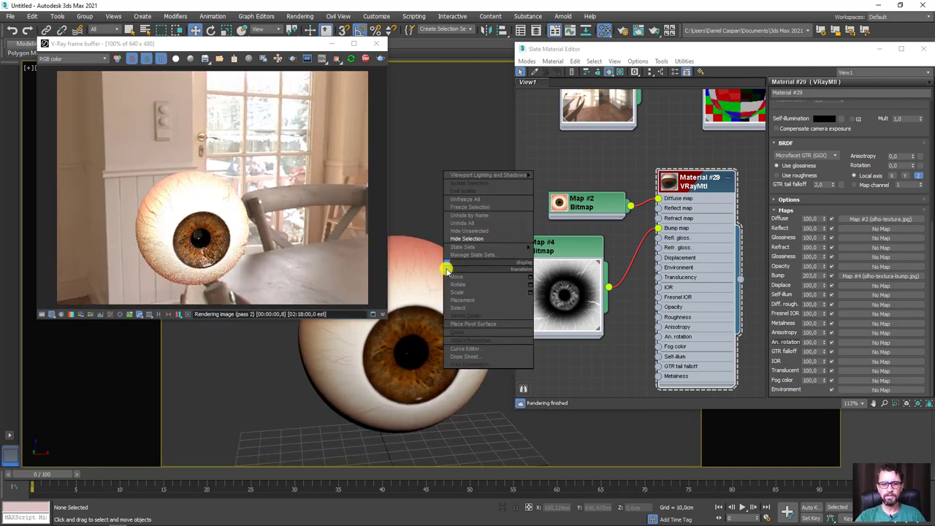
{"action": "left_click_drag", "start_coordinate": [682, 179], "coordinate": [688, 220]}
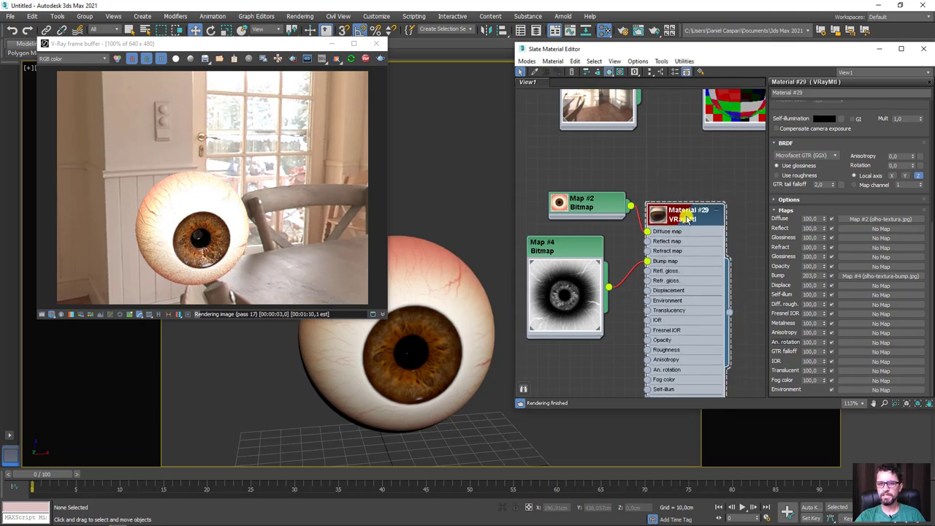
{"action": "scroll", "coordinate": [797, 106], "scroll_direction": "up", "scroll_amount": 5}
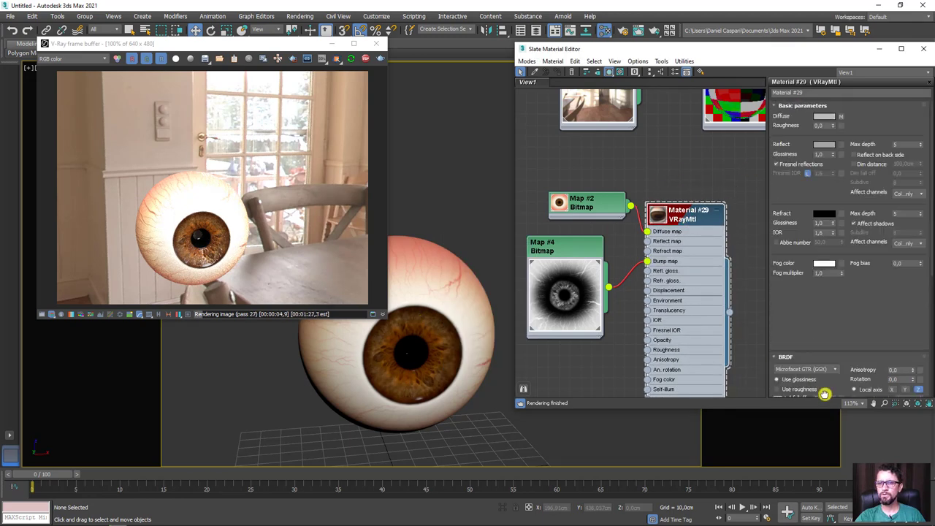
Step: Darken Material #29's reflect colour to a value of 7
{"action": "left_click", "coordinate": [828, 146]}
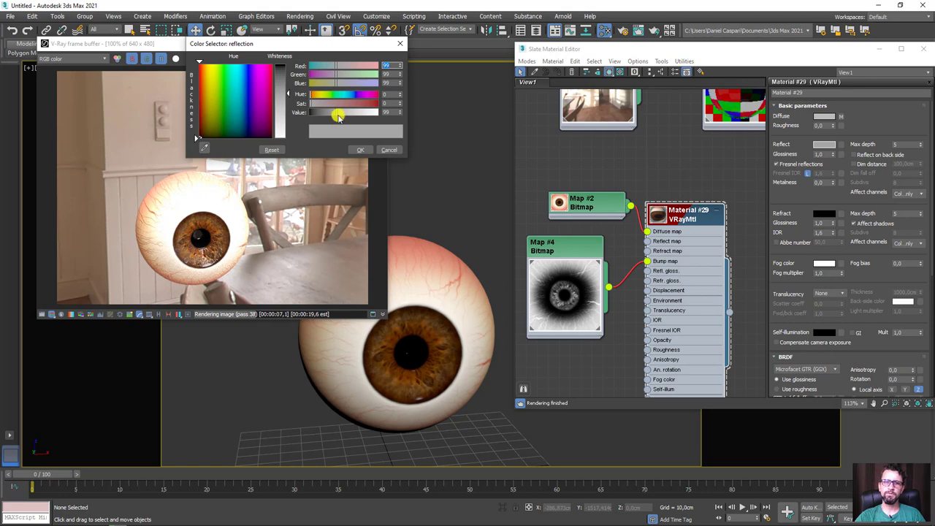
{"action": "left_click_drag", "start_coordinate": [338, 117], "coordinate": [312, 112]}
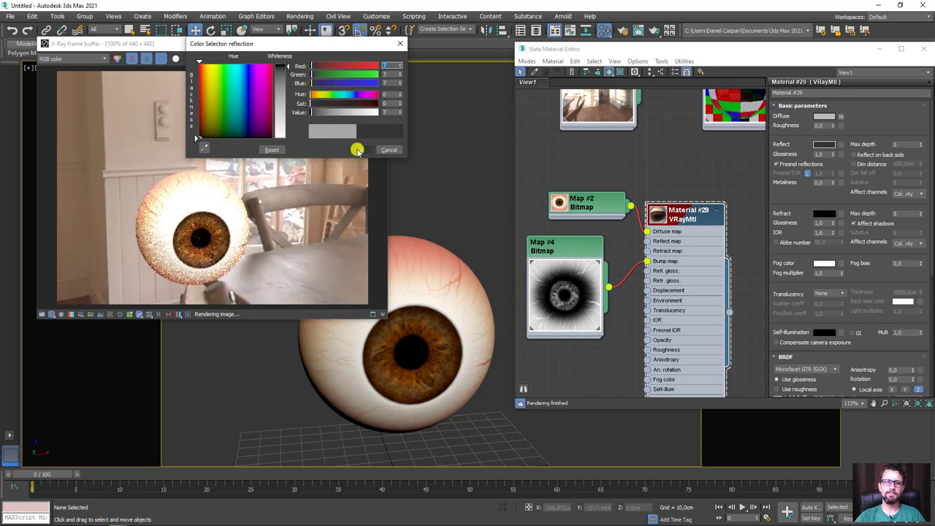
{"action": "left_click", "coordinate": [357, 150]}
Step: Unhide the eyeball's outer shell and move the material editor aside
{"action": "right_click", "coordinate": [473, 233]}
{"action": "left_click", "coordinate": [492, 199]}
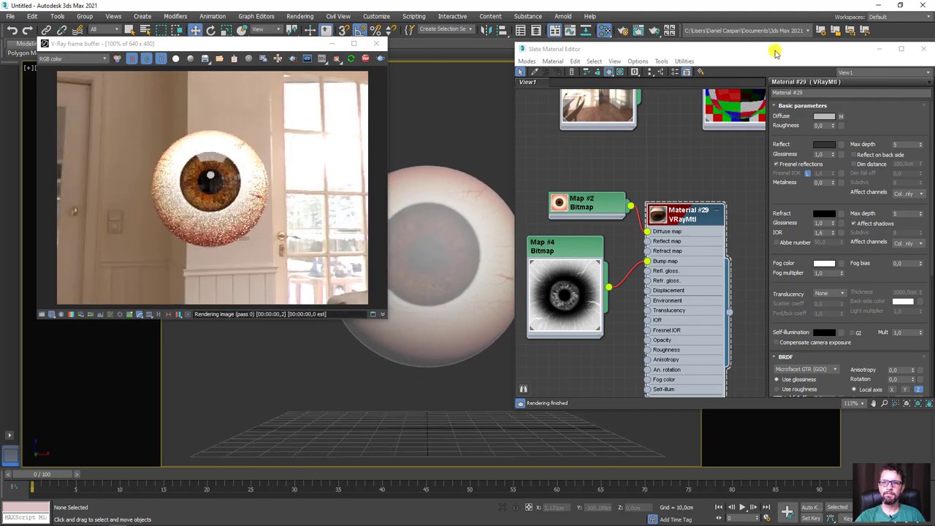
{"action": "left_click_drag", "start_coordinate": [777, 51], "coordinate": [605, 56]}
Step: Close the material editor, hide the outer clear sphere, and select the inner veined Sphere001
{"action": "left_click", "coordinate": [755, 57]}
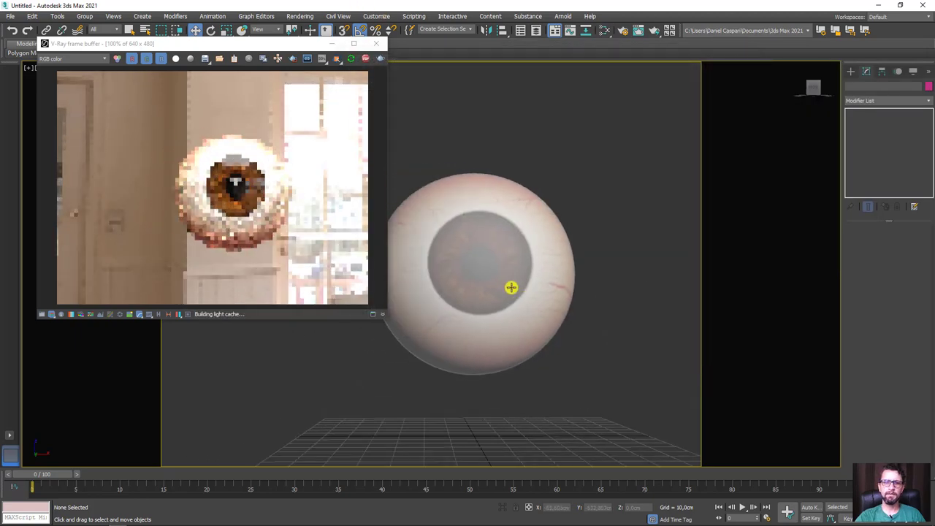
{"action": "scroll", "coordinate": [523, 281], "scroll_direction": "up", "scroll_amount": 3}
{"action": "scroll", "coordinate": [555, 287], "scroll_direction": "up", "scroll_amount": 3}
{"action": "middle_click_drag", "start_coordinate": [567, 293], "coordinate": [648, 317], "text": "alt"}
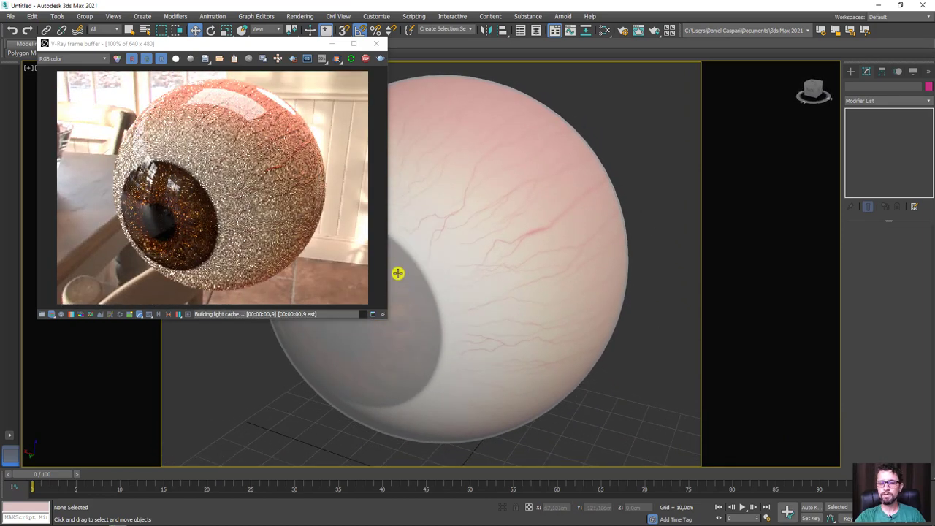
{"action": "middle_click_drag", "start_coordinate": [519, 274], "coordinate": [635, 233]}
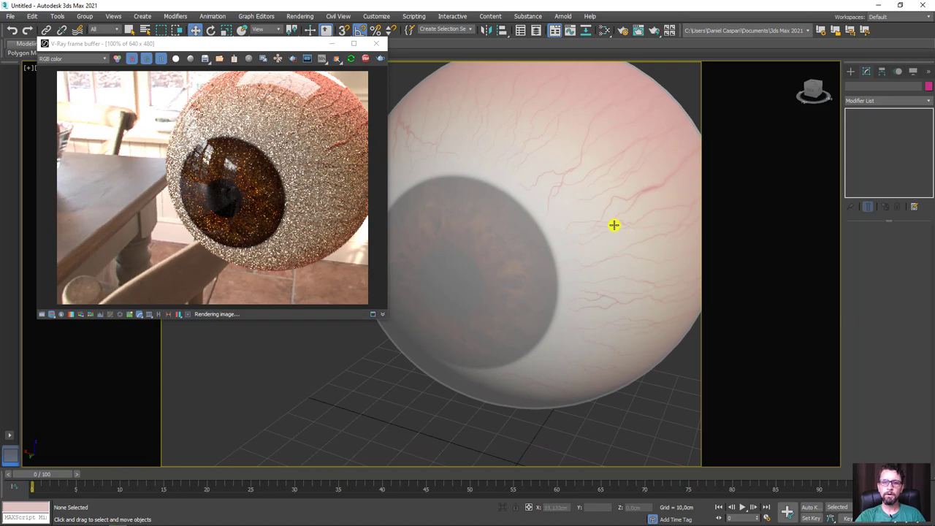
{"action": "left_click", "coordinate": [616, 225]}
{"action": "right_click", "coordinate": [614, 225]}
{"action": "left_click", "coordinate": [639, 188]}
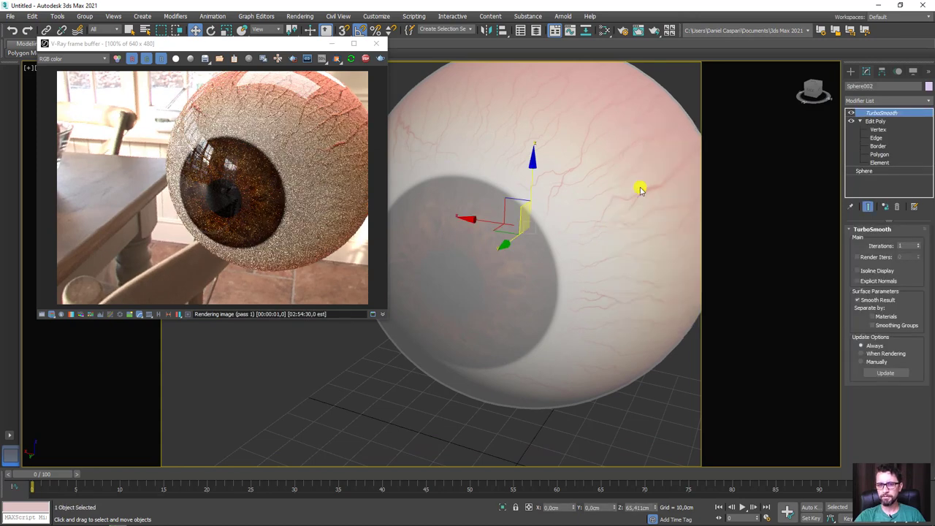
{"action": "left_click", "coordinate": [610, 237]}
{"action": "scroll", "coordinate": [610, 237], "scroll_direction": "down", "scroll_amount": 1}
{"action": "scroll", "coordinate": [599, 271], "scroll_direction": "down", "scroll_amount": 2}
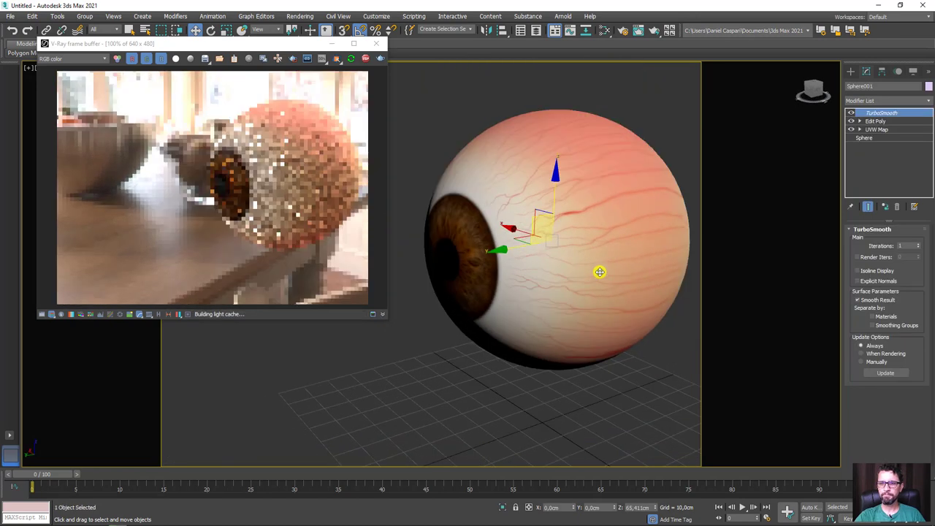
{"action": "scroll", "coordinate": [604, 282], "scroll_direction": "down", "scroll_amount": 2}
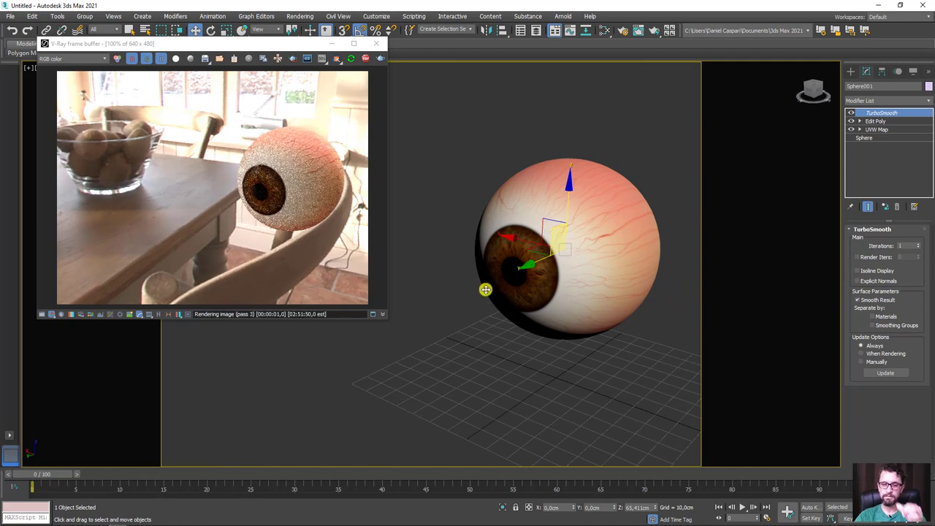
Step: Bring olho-textura over to Photoshop and close the layered olho-textura.jpg document, answering the save prompt
{"action": "mouse_move", "coordinate": [27, 519]}
{"action": "left_click", "coordinate": [55, 475]}
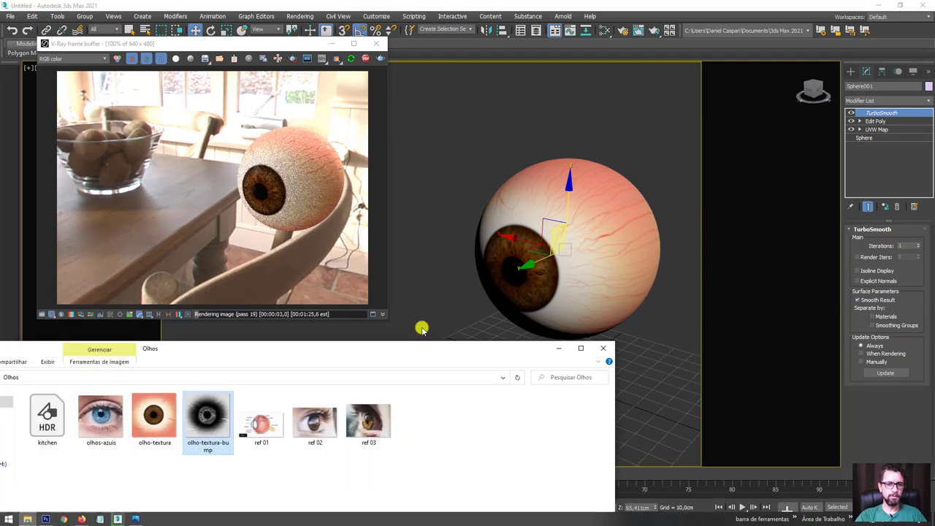
{"action": "left_click_drag", "start_coordinate": [369, 362], "coordinate": [572, 268]}
{"action": "mouse_move", "coordinate": [357, 325]}
{"action": "left_mouse_down"}
{"action": "mouse_move", "coordinate": [298, 491]}
{"action": "mouse_move", "coordinate": [42, 520]}
{"action": "left_mouse_up"}
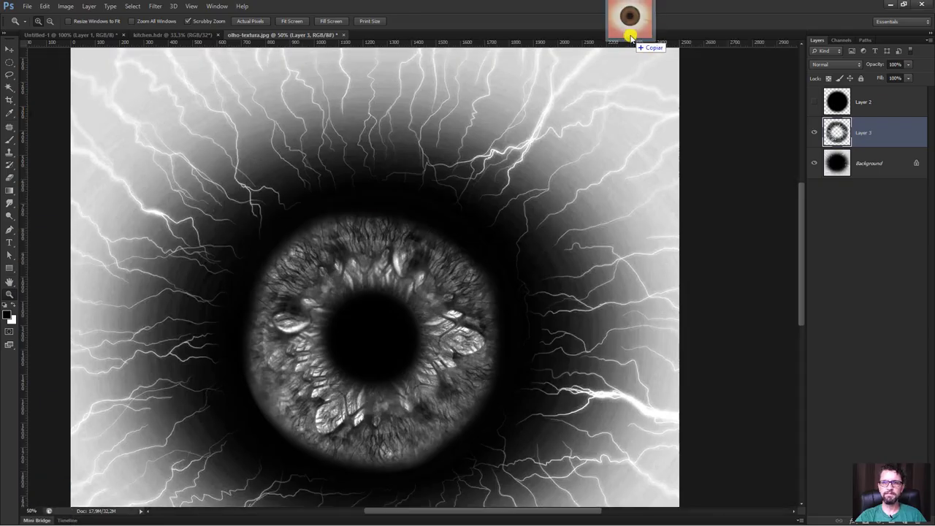
{"action": "left_click_drag", "start_coordinate": [49, 517], "coordinate": [630, 35]}
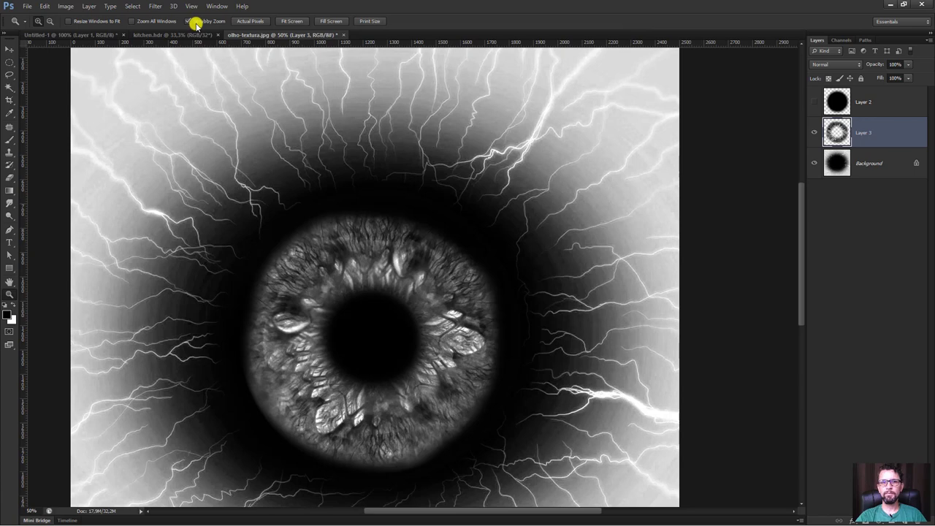
{"action": "left_click", "coordinate": [343, 35]}
{"action": "left_click", "coordinate": [471, 201]}
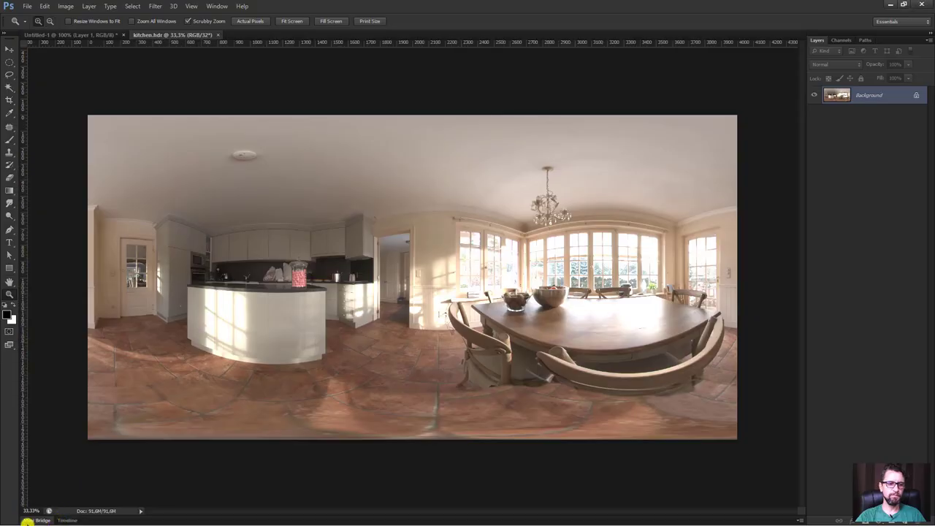
Step: Minimize Photoshop and drag olho-textura from the Olhos folder into Photoshop to reopen it
{"action": "left_click", "coordinate": [886, 6]}
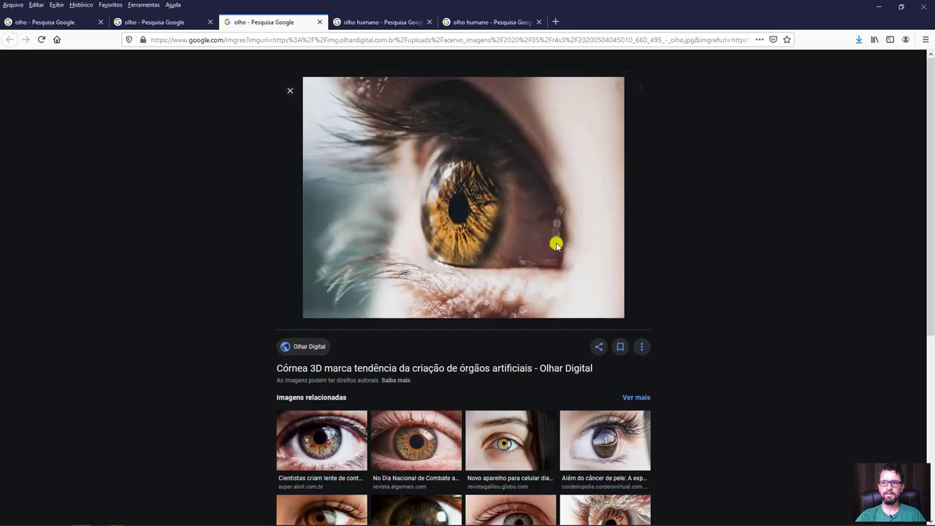
{"action": "left_click", "coordinate": [28, 518]}
{"action": "left_click_drag", "start_coordinate": [356, 326], "coordinate": [66, 522]}
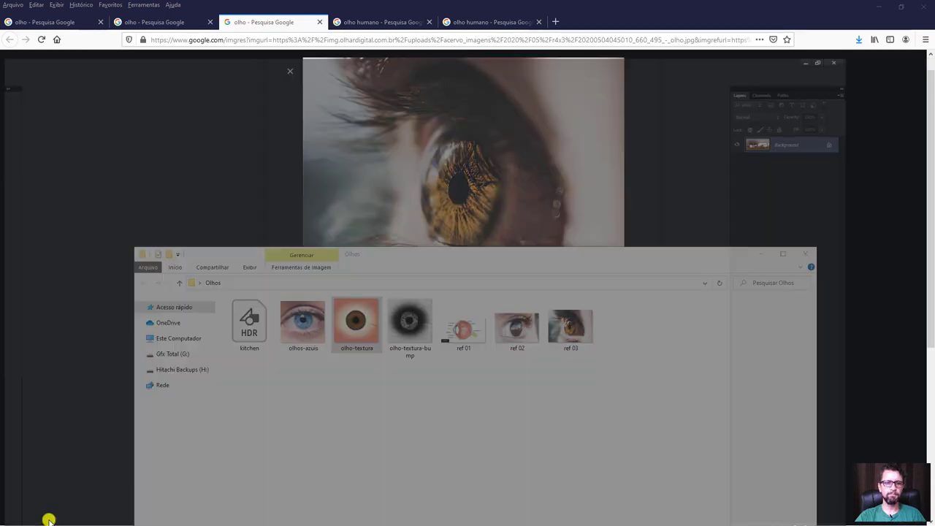
{"action": "mouse_move", "coordinate": [66, 522]}
{"action": "left_mouse_down"}
{"action": "mouse_move", "coordinate": [486, 34]}
{"action": "mouse_move", "coordinate": [486, 44]}
{"action": "left_mouse_up"}
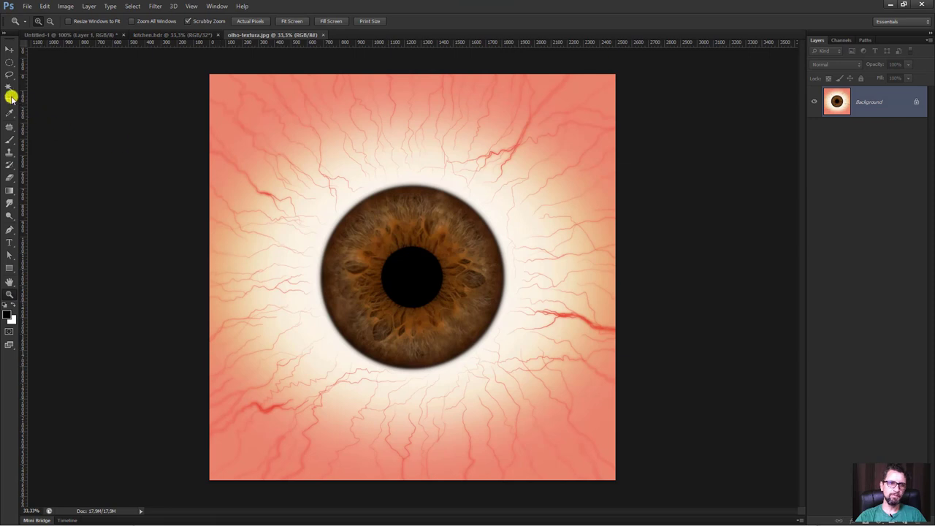
Step: Select the iris with an elliptical marquee and paint it out in white with the brush
{"action": "left_click", "coordinate": [8, 64]}
{"action": "mouse_move", "coordinate": [340, 205]}
{"action": "left_mouse_down"}
{"action": "mouse_move", "coordinate": [518, 411]}
{"action": "mouse_move", "coordinate": [509, 404]}
{"action": "left_mouse_up"}
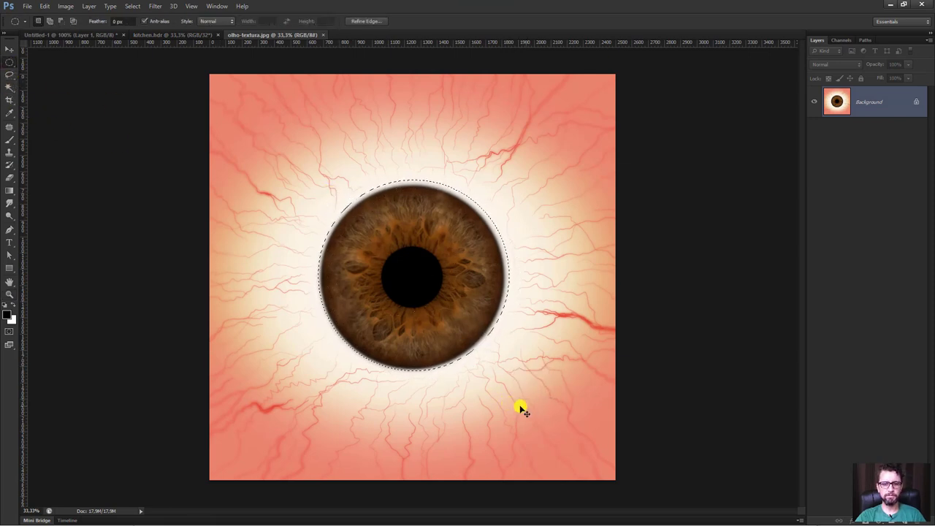
{"action": "key", "text": "b"}
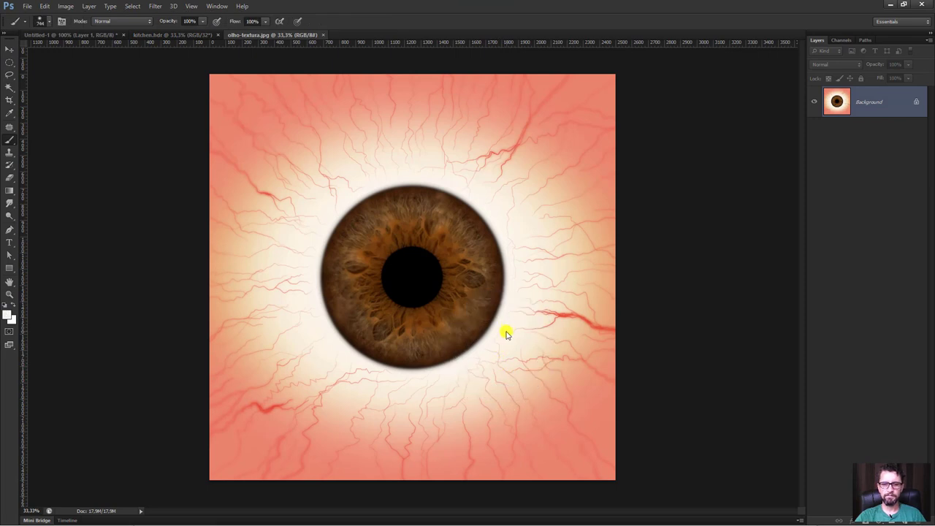
{"action": "right_click_drag", "start_coordinate": [489, 317], "coordinate": [504, 317], "text": "alt"}
{"action": "mouse_move", "coordinate": [489, 317]}
{"action": "left_mouse_down"}
{"action": "mouse_move", "coordinate": [468, 267]}
{"action": "mouse_move", "coordinate": [424, 217]}
{"action": "mouse_move", "coordinate": [362, 295]}
{"action": "mouse_move", "coordinate": [476, 302]}
{"action": "mouse_move", "coordinate": [443, 226]}
{"action": "mouse_move", "coordinate": [359, 253]}
{"action": "mouse_move", "coordinate": [384, 342]}
{"action": "mouse_move", "coordinate": [480, 273]}
{"action": "mouse_move", "coordinate": [388, 212]}
{"action": "mouse_move", "coordinate": [391, 303]}
{"action": "mouse_move", "coordinate": [337, 257]}
{"action": "mouse_move", "coordinate": [414, 205]}
{"action": "mouse_move", "coordinate": [474, 268]}
{"action": "mouse_move", "coordinate": [338, 292]}
{"action": "left_mouse_up"}
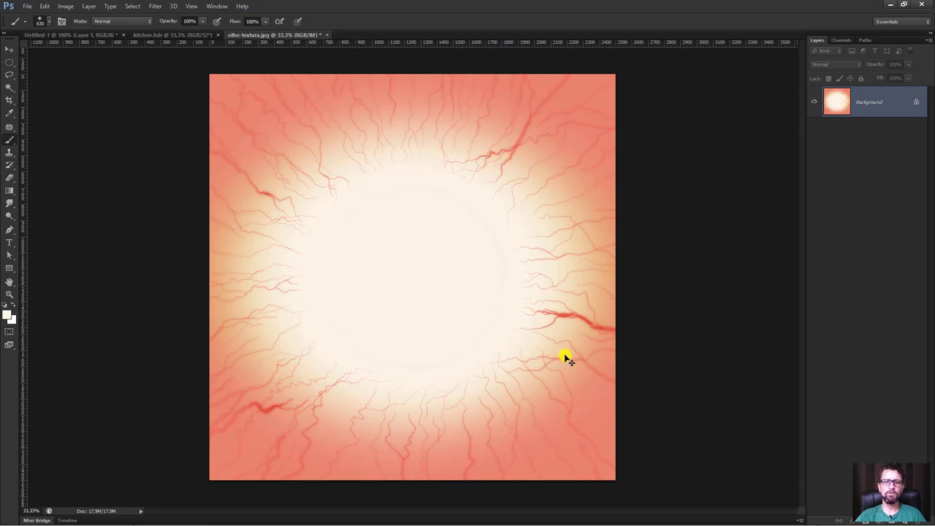
Step: Save the texture as olho-textura-2.jpg with default JPEG options and minimize Photoshop
{"action": "key", "text": "ctrl+shift+s"}
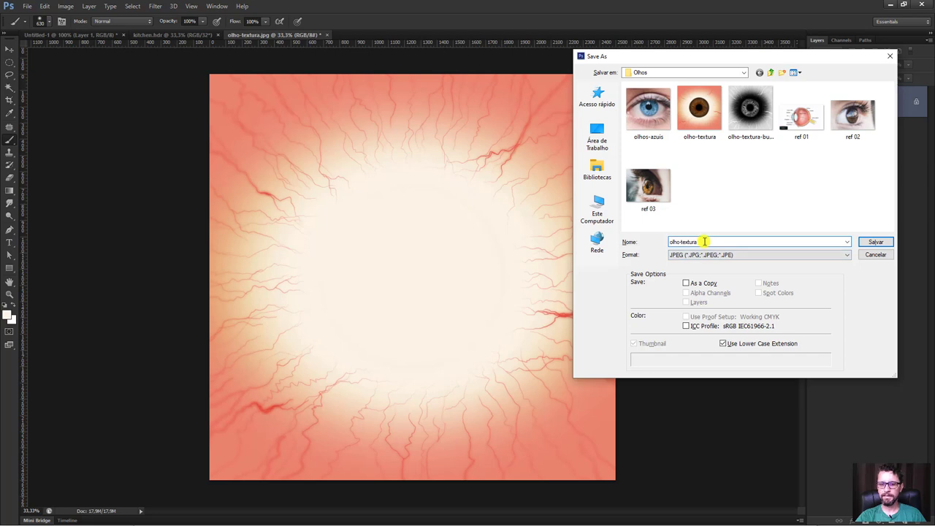
{"action": "type", "text": "-"}
{"action": "key", "text": "Return"}
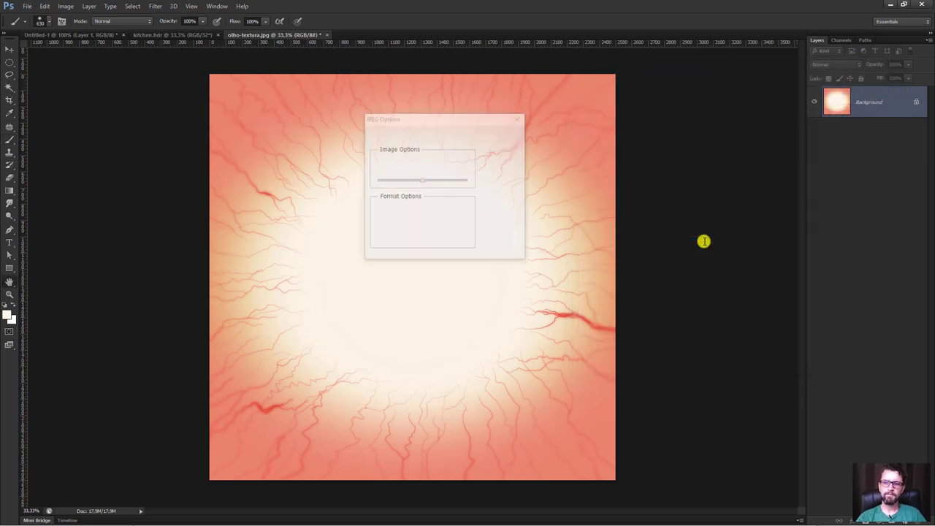
{"action": "left_click", "coordinate": [502, 133]}
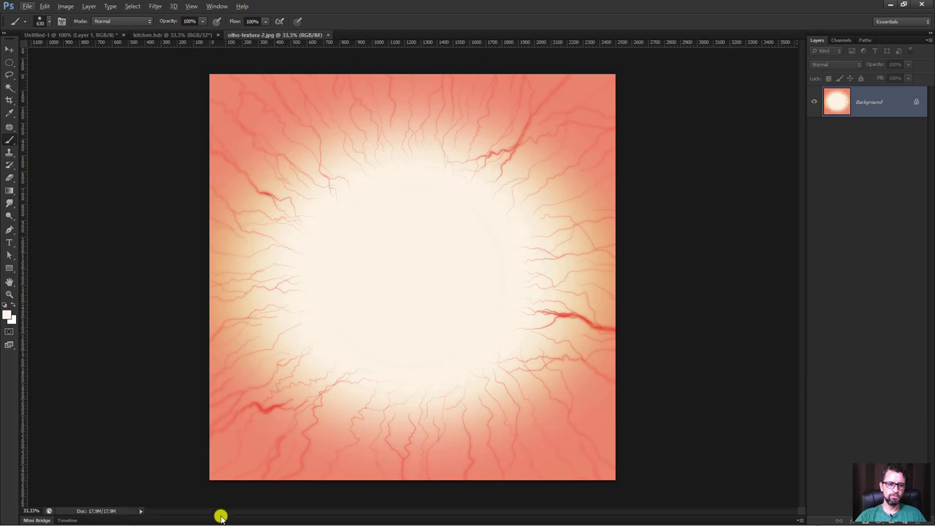
{"action": "left_click", "coordinate": [897, 5]}
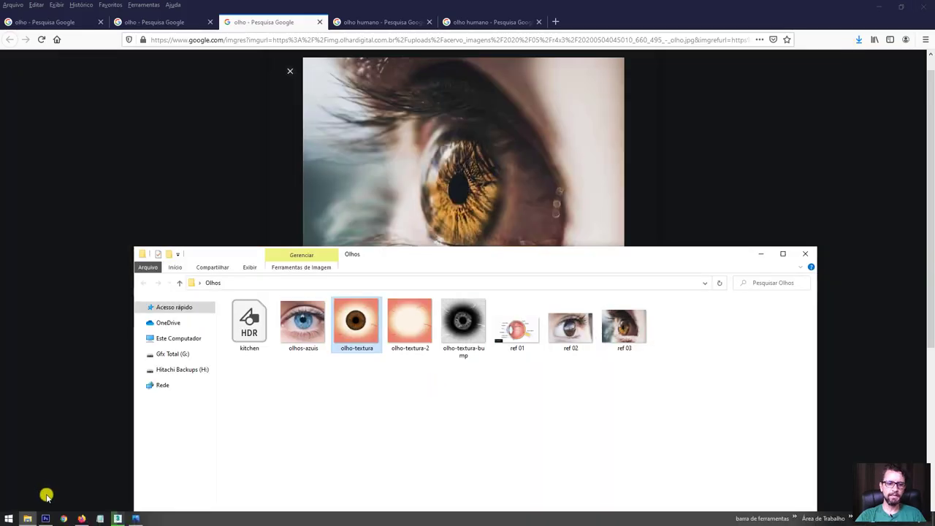
Step: Back in 3ds Max, enter Edit Poly's Polygon level and select all the sphere's polygons
{"action": "left_click", "coordinate": [118, 519]}
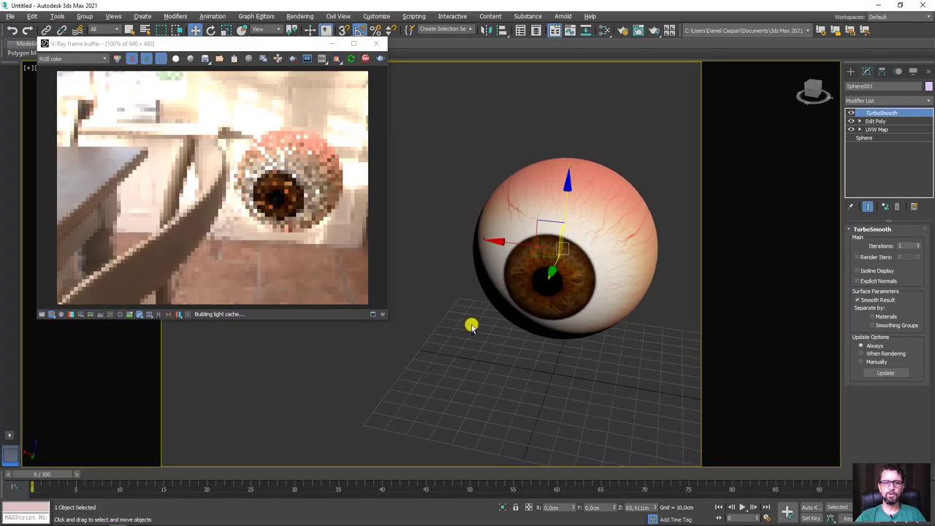
{"action": "middle_click_drag", "start_coordinate": [505, 366], "coordinate": [524, 311], "text": "alt"}
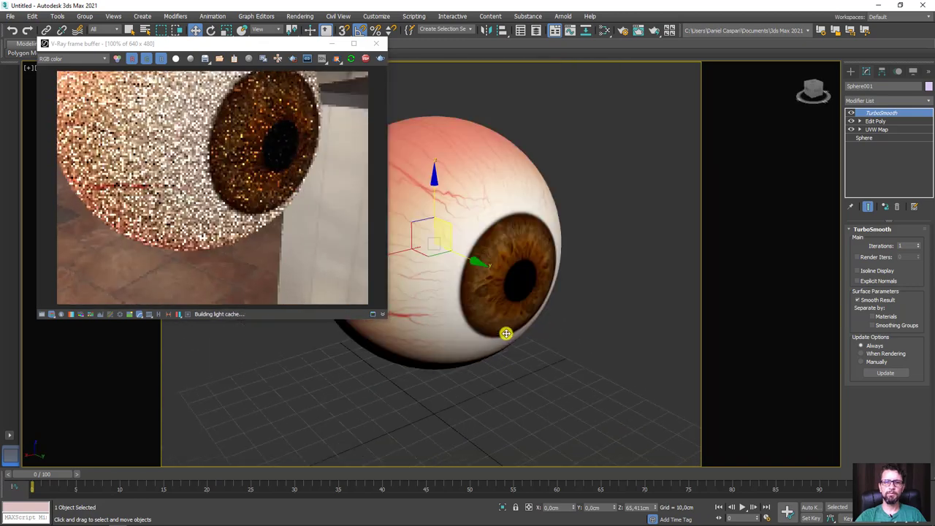
{"action": "scroll", "coordinate": [525, 311], "scroll_direction": "up", "scroll_amount": 3}
{"action": "middle_click_drag", "start_coordinate": [528, 307], "coordinate": [555, 278], "text": "alt"}
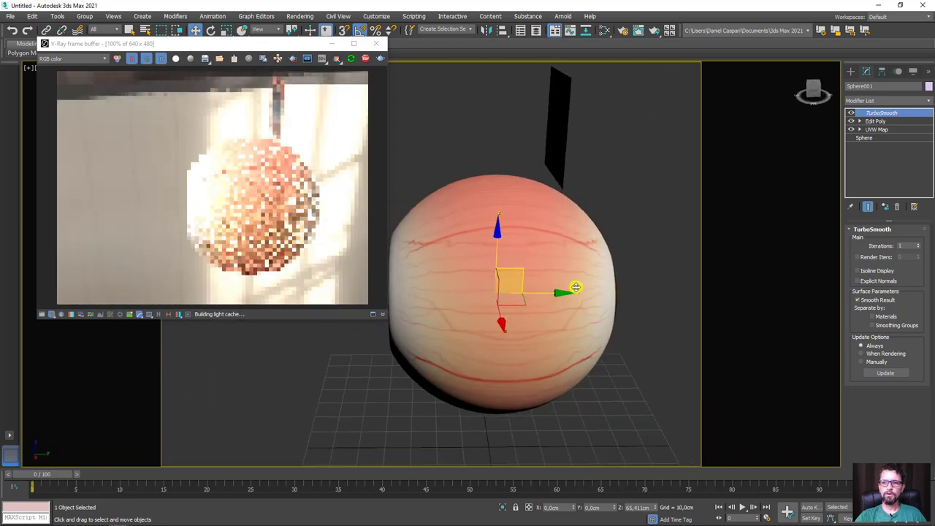
{"action": "left_click", "coordinate": [860, 121]}
{"action": "left_click", "coordinate": [880, 154]}
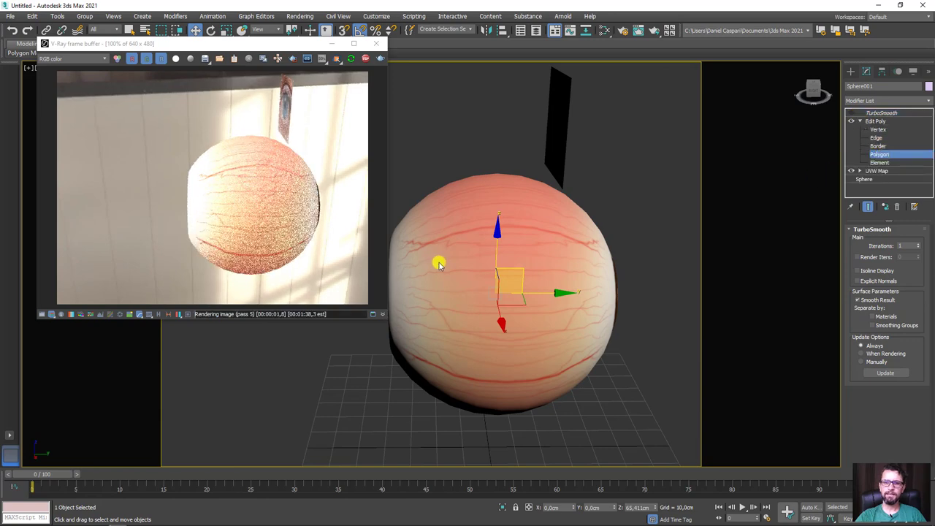
{"action": "scroll", "coordinate": [486, 268], "scroll_direction": "down", "scroll_amount": 5}
{"action": "scroll", "coordinate": [477, 260], "scroll_direction": "up", "scroll_amount": 2}
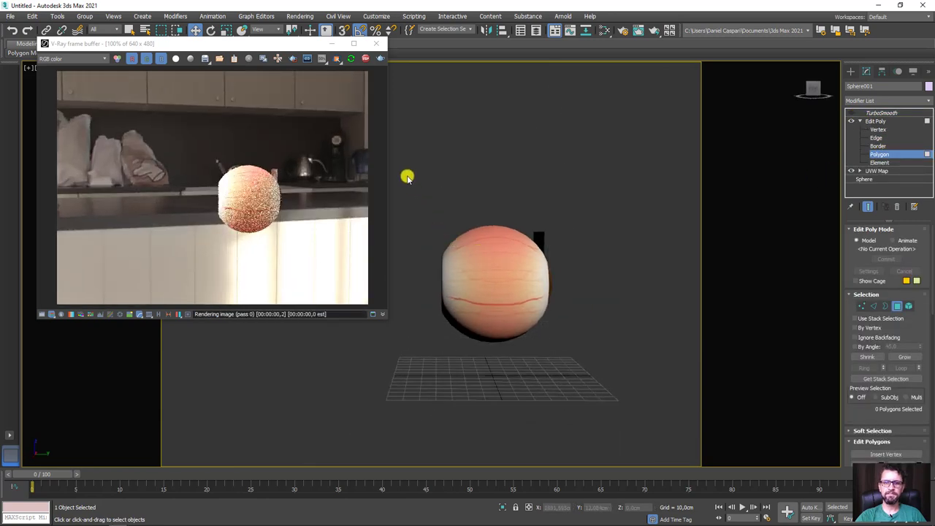
{"action": "key", "text": "ctrl+a"}
Step: Narrow the selection to the 256 polygons of the iris half
{"action": "mouse_move", "coordinate": [585, 324]}
{"action": "middle_mouse_down", "text": "alt"}
{"action": "mouse_move", "coordinate": [560, 334]}
{"action": "mouse_move", "coordinate": [518, 292]}
{"action": "mouse_move", "coordinate": [606, 338]}
{"action": "middle_mouse_up", "text": "alt"}
{"action": "scroll", "coordinate": [523, 295], "scroll_direction": "up", "scroll_amount": 5}
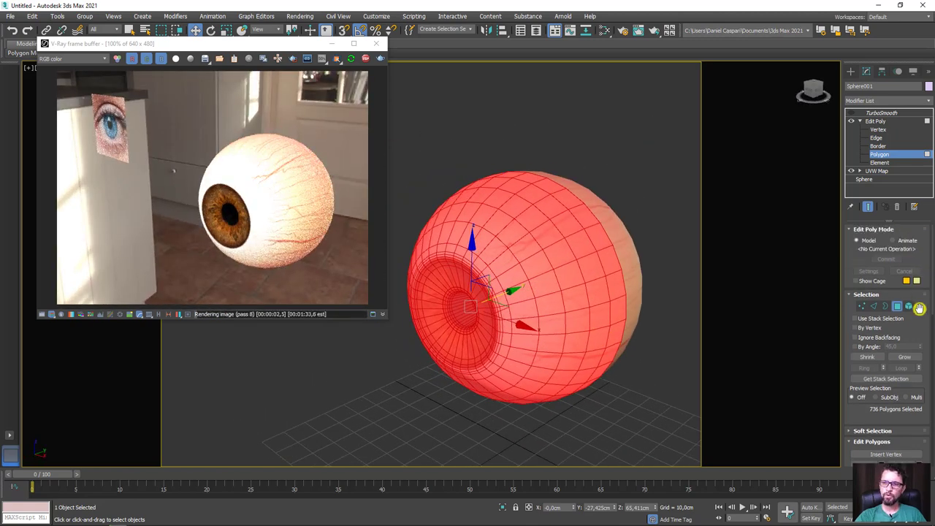
{"action": "mouse_move", "coordinate": [695, 400]}
{"action": "middle_mouse_down", "text": "alt"}
{"action": "mouse_move", "coordinate": [504, 382]}
{"action": "mouse_move", "coordinate": [549, 373]}
{"action": "mouse_move", "coordinate": [482, 353]}
{"action": "mouse_move", "coordinate": [563, 246]}
{"action": "mouse_move", "coordinate": [626, 209]}
{"action": "middle_mouse_up", "text": "alt"}
{"action": "left_click_drag", "start_coordinate": [514, 461], "coordinate": [535, 426]}
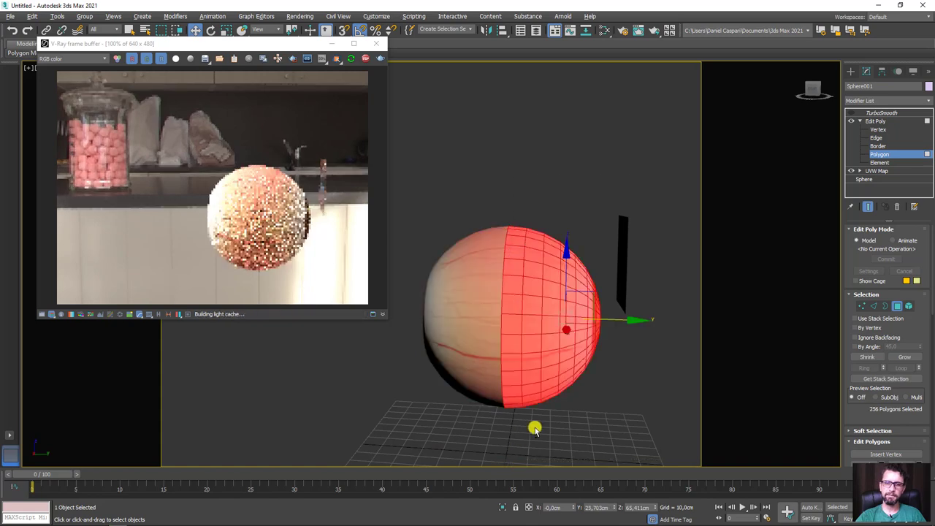
{"action": "left_click_drag", "start_coordinate": [671, 217], "coordinate": [519, 449]}
{"action": "mouse_move", "coordinate": [519, 450]}
{"action": "middle_mouse_down", "text": "alt"}
{"action": "mouse_move", "coordinate": [566, 405]}
{"action": "mouse_move", "coordinate": [549, 411]}
{"action": "middle_mouse_up", "text": "alt"}
{"action": "mouse_move", "coordinate": [929, 333]}
{"action": "left_mouse_down"}
{"action": "mouse_move", "coordinate": [928, 156]}
{"action": "mouse_move", "coordinate": [896, 302]}
{"action": "left_mouse_up"}
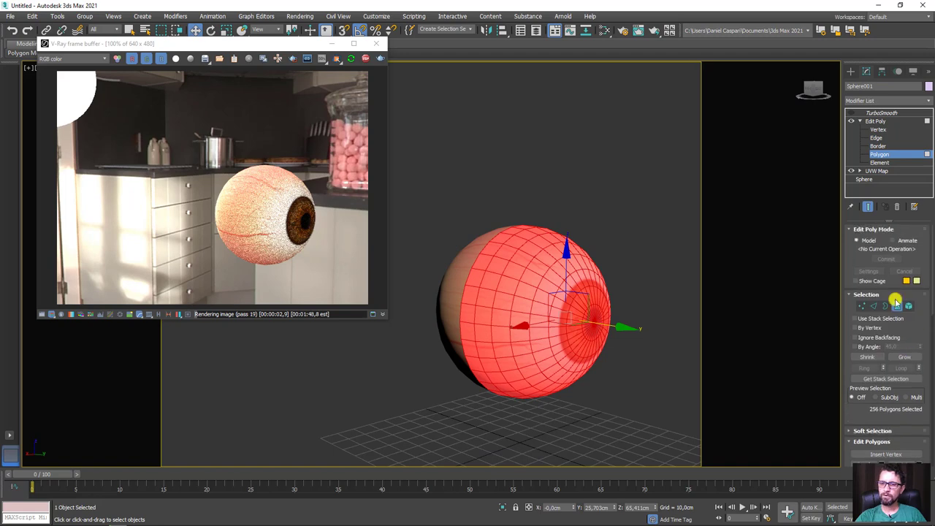
Step: Open the Slate editor, then collapse the Material #29 node and move it down
{"action": "left_click", "coordinate": [605, 31]}
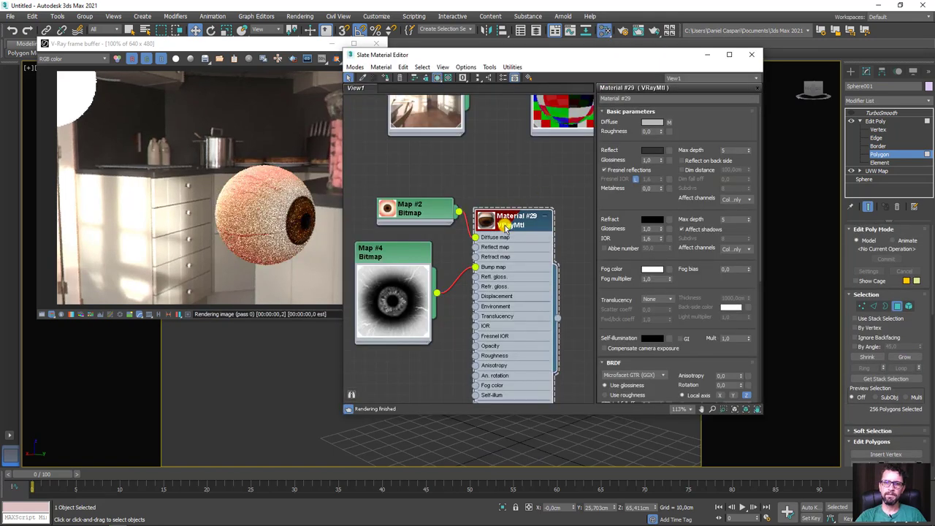
{"action": "left_click_drag", "start_coordinate": [501, 217], "coordinate": [549, 219]}
{"action": "scroll", "coordinate": [548, 219], "scroll_direction": "down", "scroll_amount": 4}
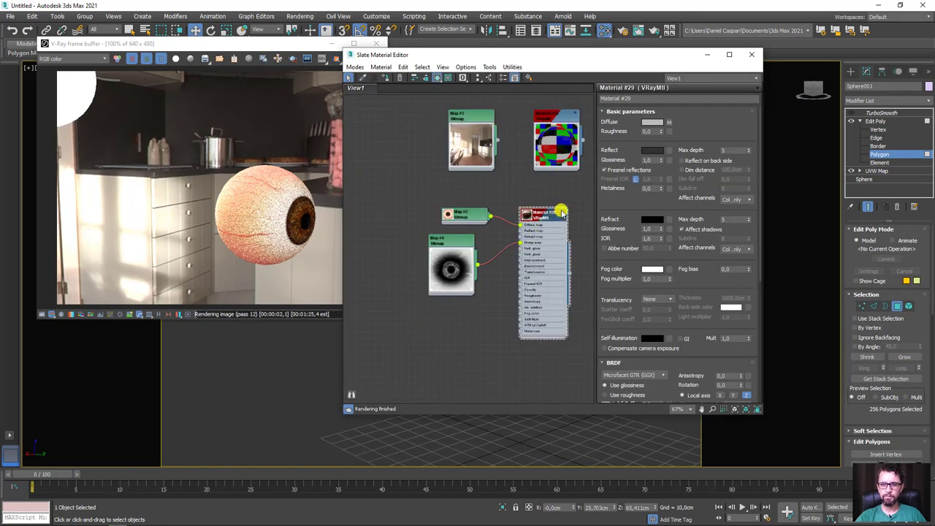
{"action": "double_click", "coordinate": [561, 213]}
{"action": "left_click_drag", "start_coordinate": [549, 220], "coordinate": [541, 318]}
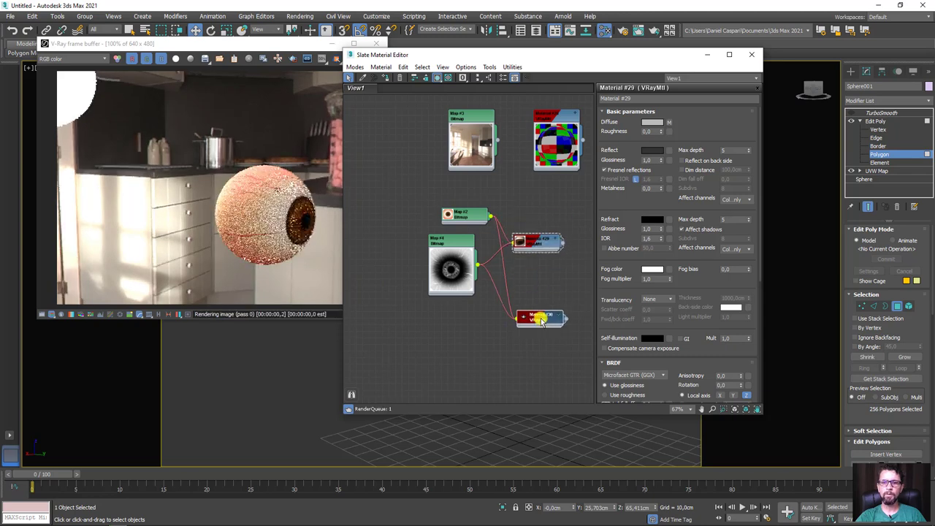
Step: Delete the Map #2 connection into Material #30
{"action": "right_click", "coordinate": [449, 208]}
{"action": "key", "text": "Escape"}
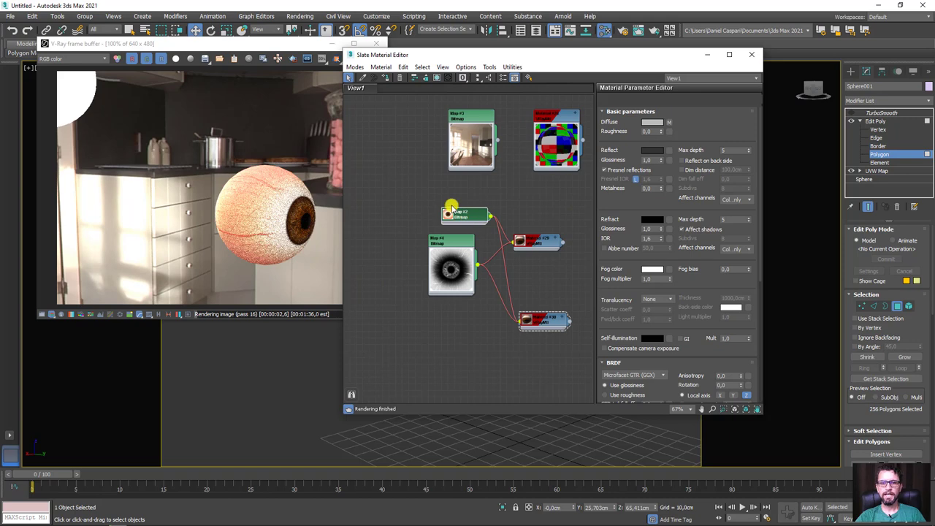
{"action": "double_click", "coordinate": [452, 211]}
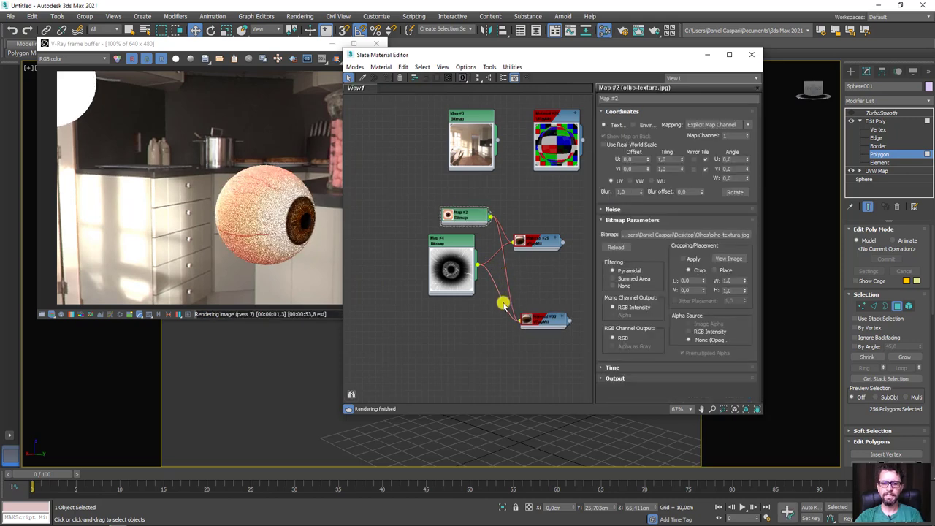
{"action": "left_click", "coordinate": [560, 319]}
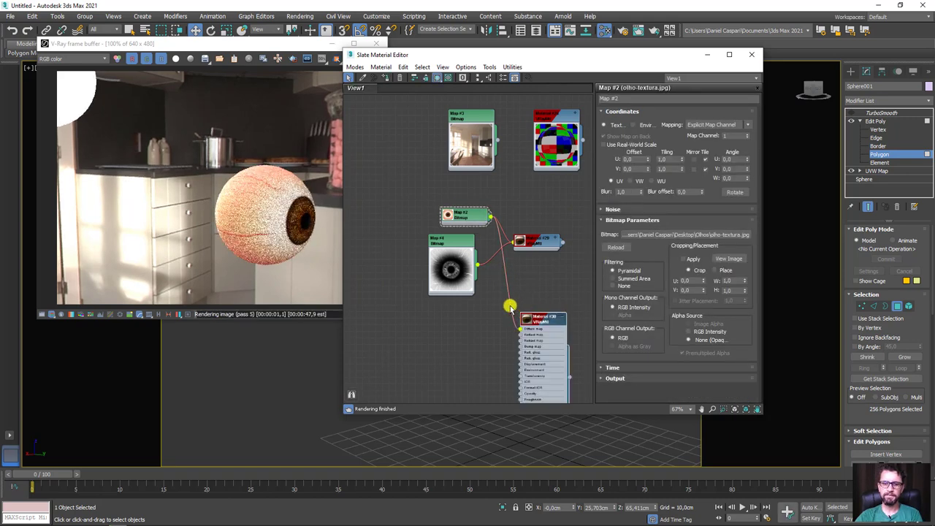
{"action": "left_click", "coordinate": [511, 305]}
{"action": "key", "text": "Delete"}
{"action": "mouse_move", "coordinate": [538, 319]}
{"action": "left_mouse_down"}
{"action": "mouse_move", "coordinate": [541, 282]}
{"action": "mouse_move", "coordinate": [560, 283]}
{"action": "left_mouse_up"}
{"action": "left_click", "coordinate": [557, 281]}
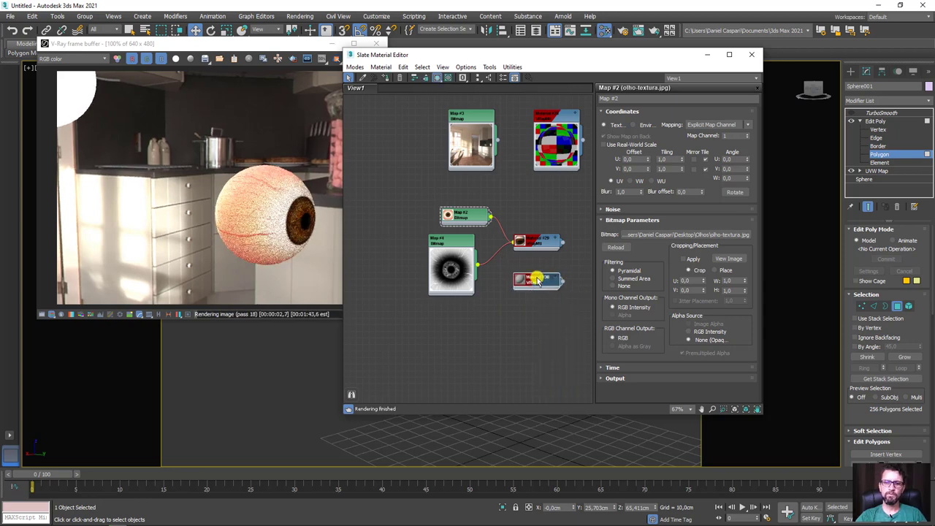
{"action": "mouse_move", "coordinate": [27, 519]}
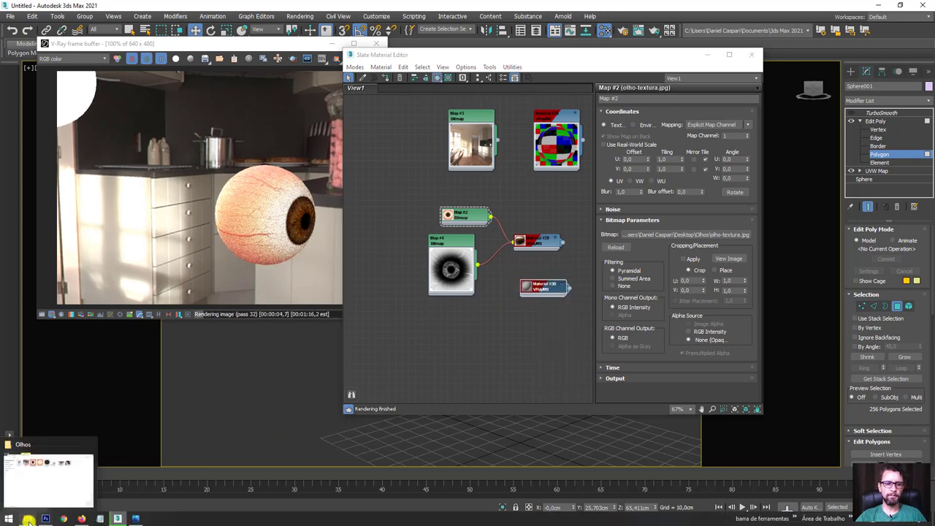
Step: Add olho-textura-2.jpg as bitmap Map #5 and wire it to Material #30's Diffuse input
{"action": "left_click", "coordinate": [51, 471]}
{"action": "left_click_drag", "start_coordinate": [459, 261], "coordinate": [462, 441]}
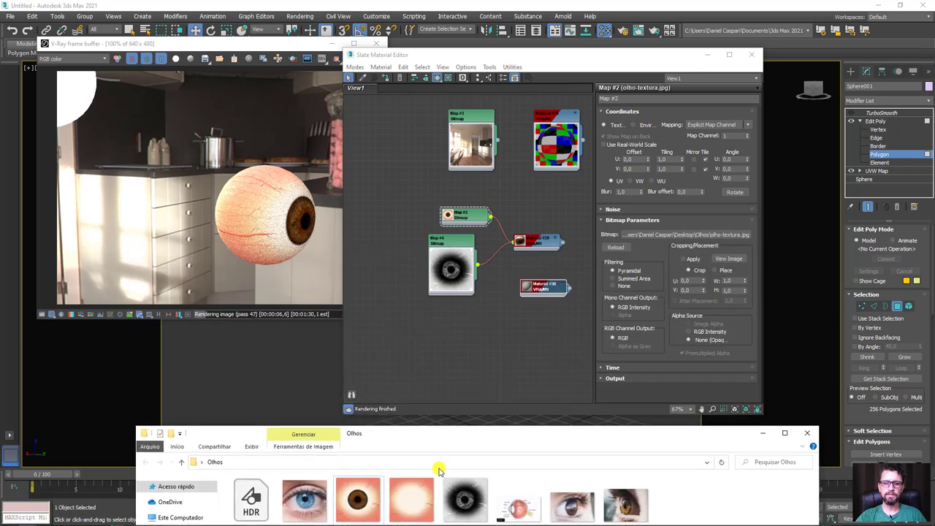
{"action": "left_click_drag", "start_coordinate": [413, 498], "coordinate": [471, 339]}
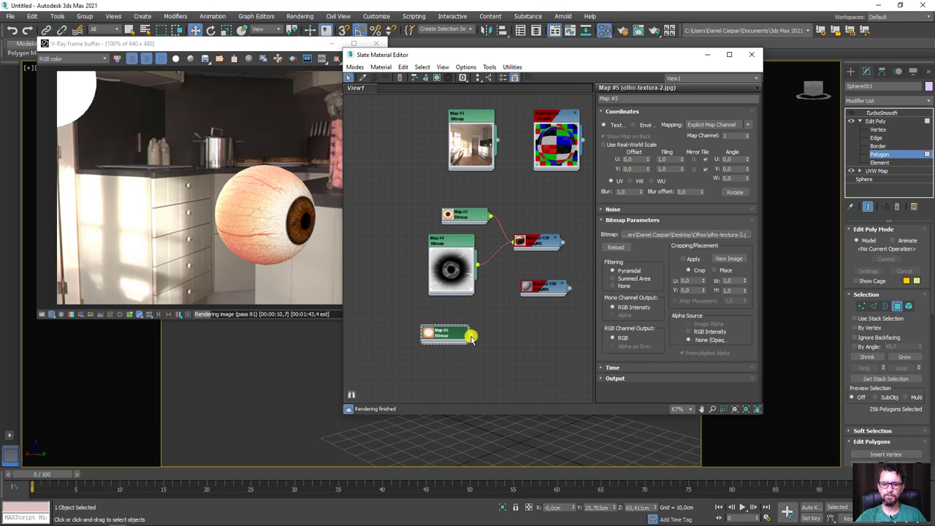
{"action": "left_click_drag", "start_coordinate": [519, 301], "coordinate": [535, 287]}
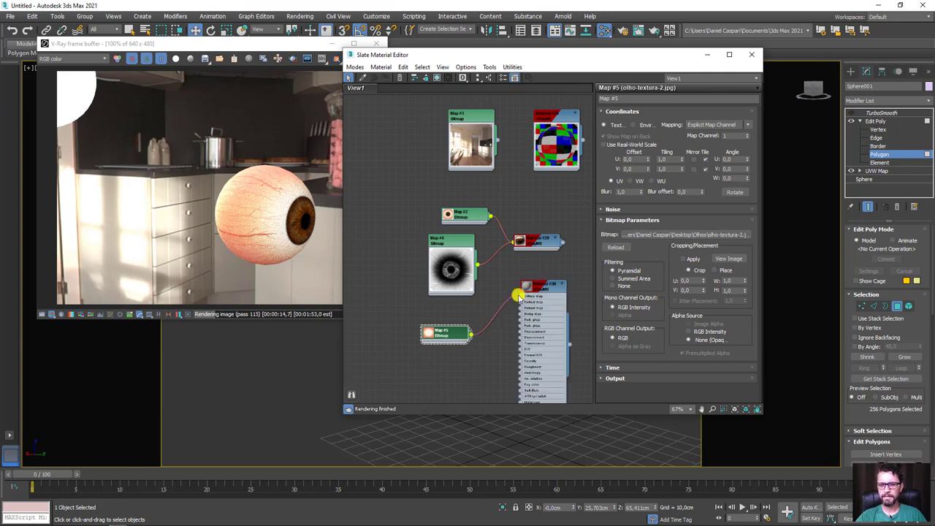
{"action": "mouse_move", "coordinate": [518, 304]}
{"action": "left_mouse_down"}
{"action": "mouse_move", "coordinate": [507, 298]}
{"action": "mouse_move", "coordinate": [528, 297]}
{"action": "left_mouse_up"}
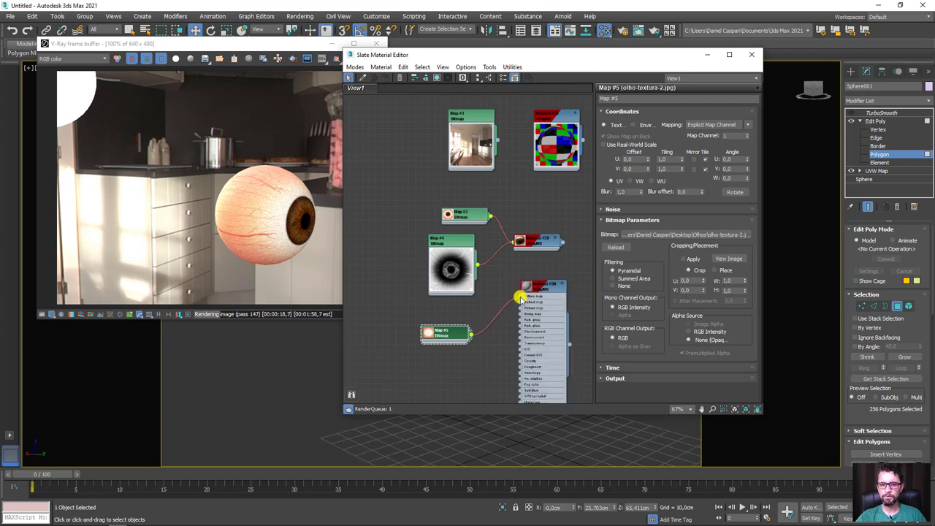
{"action": "left_click_drag", "start_coordinate": [521, 298], "coordinate": [553, 293]}
{"action": "left_click_drag", "start_coordinate": [463, 247], "coordinate": [456, 247]}
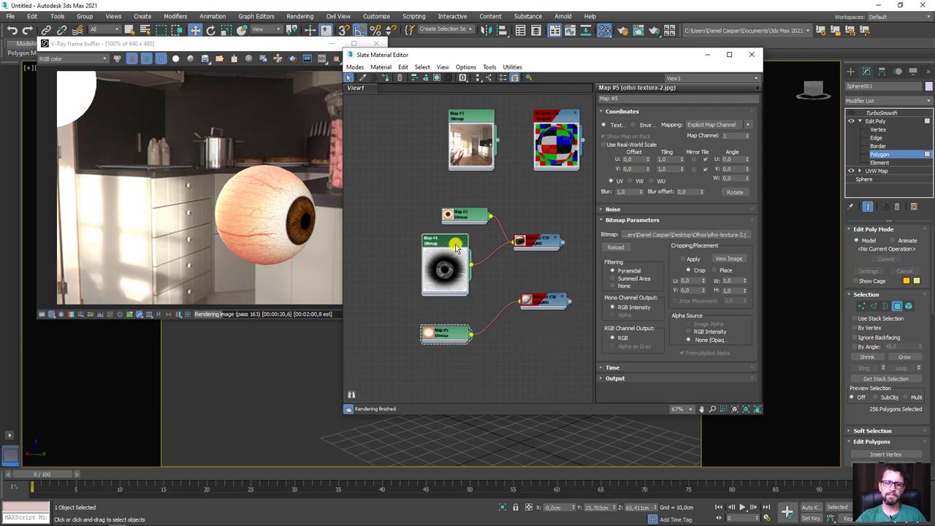
Step: Open olho-textura-bump from the Olhos folder in Photoshop and paint its iris solid black
{"action": "left_click", "coordinate": [38, 519]}
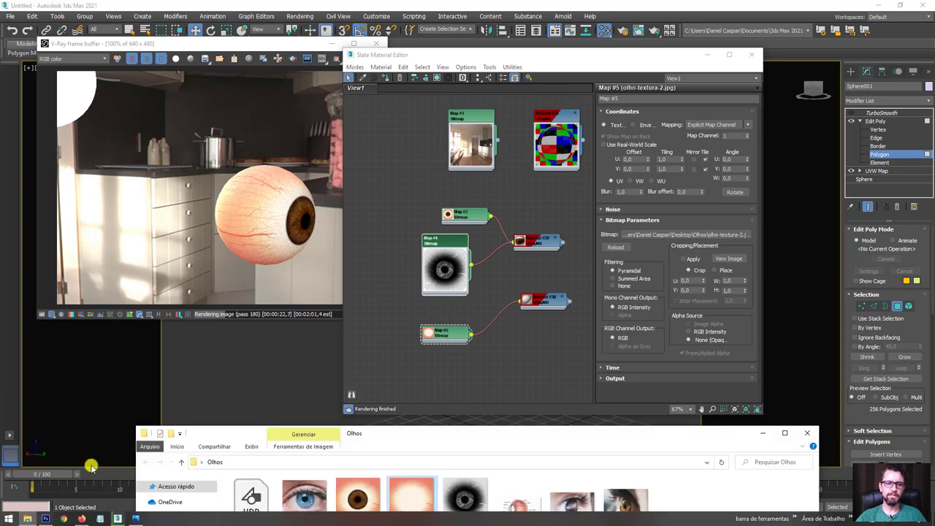
{"action": "left_click_drag", "start_coordinate": [507, 432], "coordinate": [455, 229]}
{"action": "left_click", "coordinate": [414, 304]}
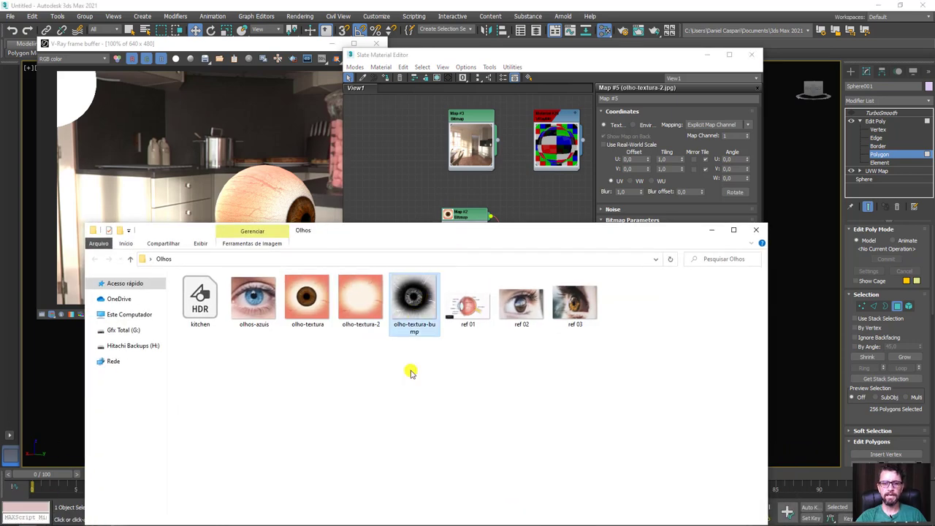
{"action": "mouse_move", "coordinate": [414, 334]}
{"action": "left_mouse_down"}
{"action": "mouse_move", "coordinate": [524, 73]}
{"action": "mouse_move", "coordinate": [522, 29]}
{"action": "mouse_move", "coordinate": [516, 46]}
{"action": "left_mouse_up"}
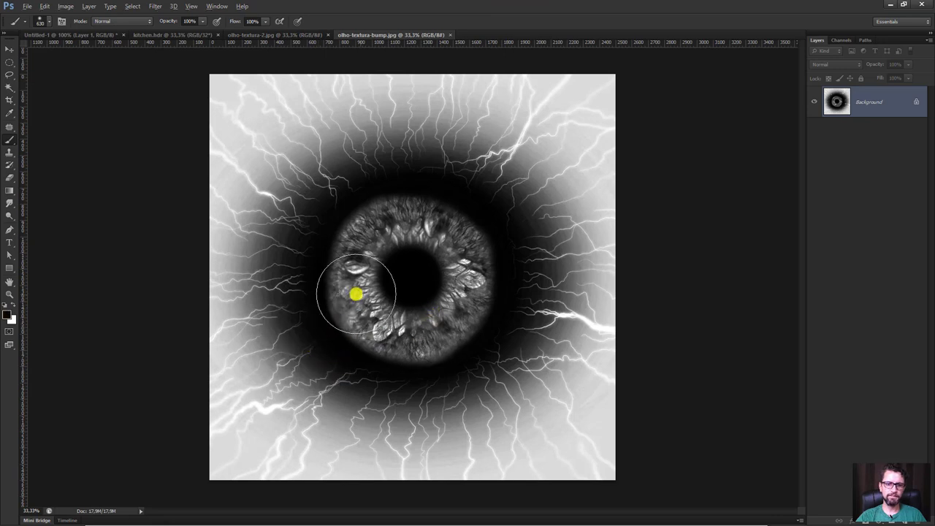
{"action": "mouse_move", "coordinate": [356, 294]}
{"action": "left_mouse_down"}
{"action": "mouse_move", "coordinate": [468, 329]}
{"action": "mouse_move", "coordinate": [453, 241]}
{"action": "mouse_move", "coordinate": [421, 328]}
{"action": "mouse_move", "coordinate": [382, 310]}
{"action": "mouse_move", "coordinate": [417, 240]}
{"action": "mouse_move", "coordinate": [405, 257]}
{"action": "left_mouse_up"}
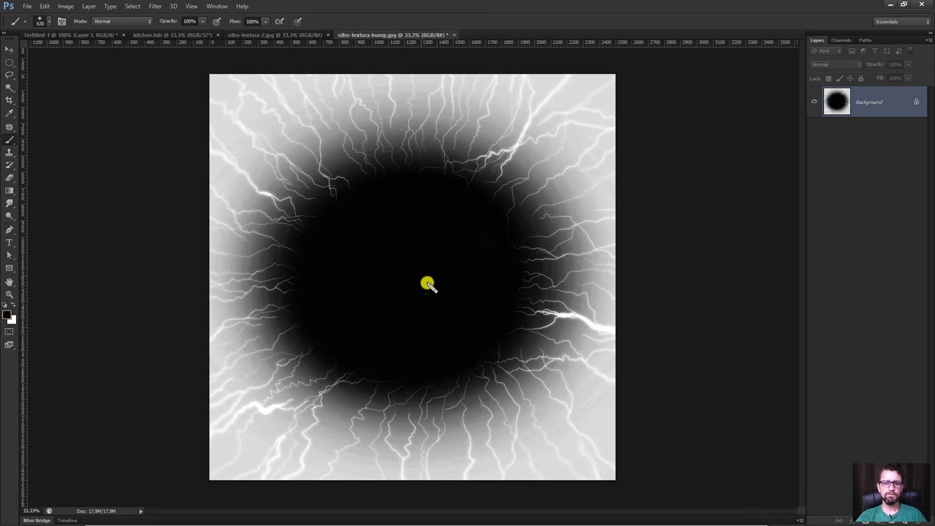
Step: Save the edited image as olho-textura-bump-2.jpg and minimize Photoshop
{"action": "key", "text": "ctrl+shift+s"}
{"action": "type", "text": "olho-textura-bump-2"}
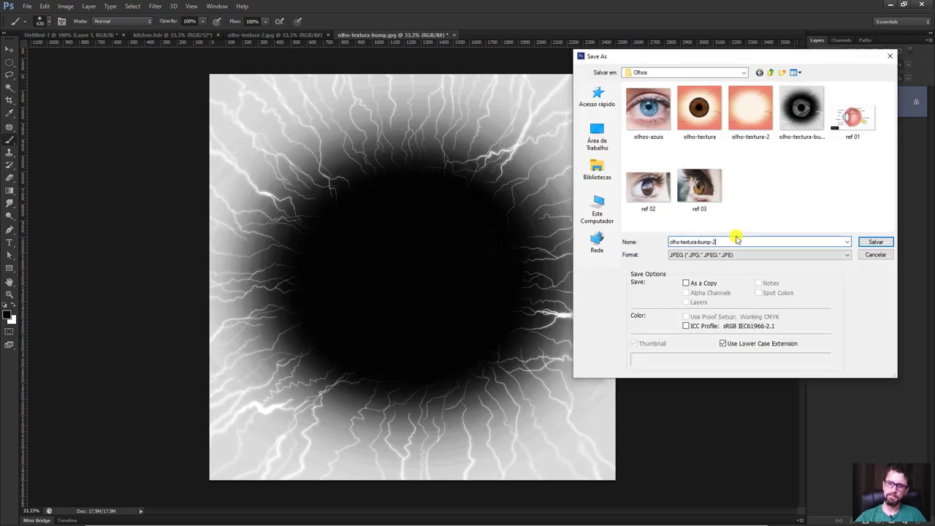
{"action": "key", "text": "Return"}
{"action": "key", "text": "Return"}
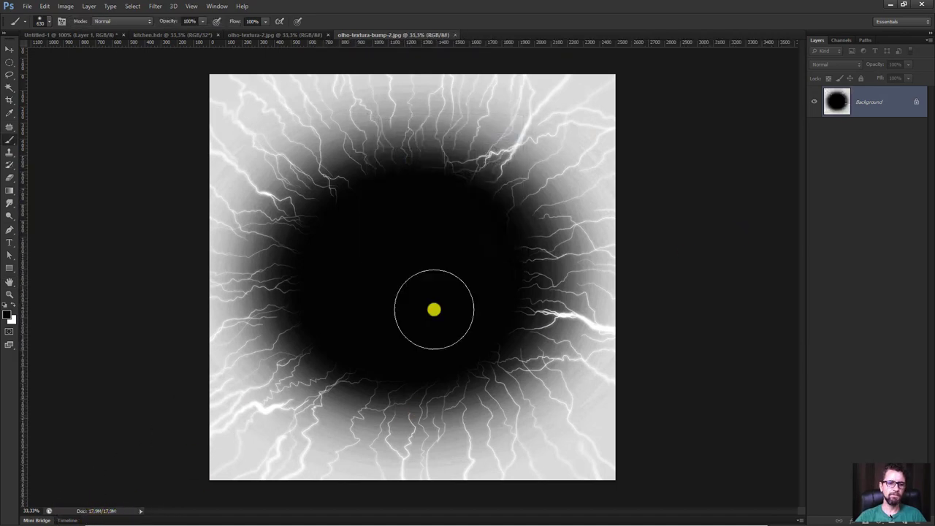
{"action": "left_click", "coordinate": [893, 10]}
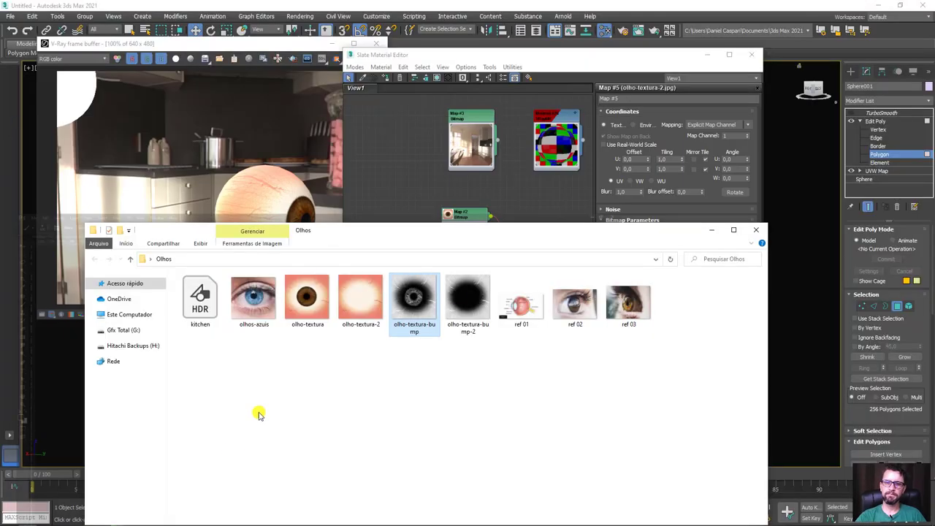
Step: Drag olho-textura-bump-2 from the Olhos folder into Slate as a new Map #6 bitmap node
{"action": "left_click", "coordinate": [519, 190]}
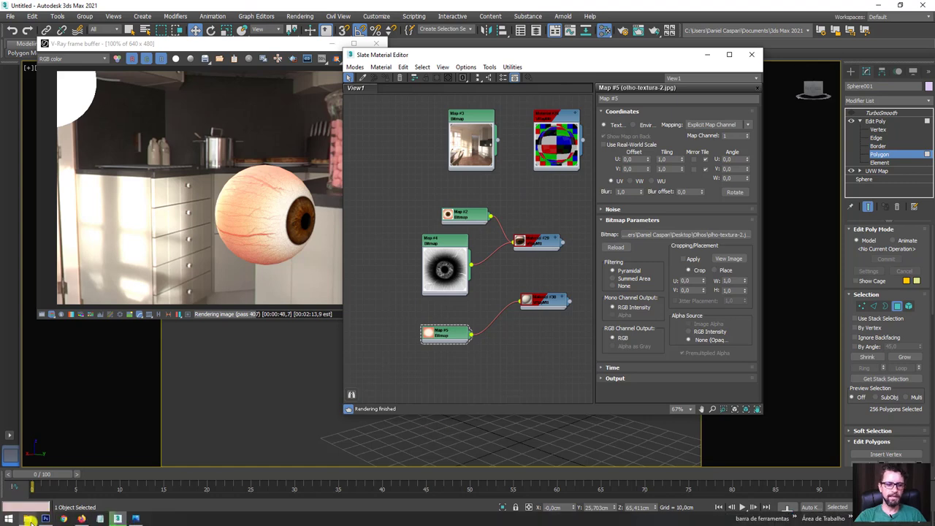
{"action": "left_click", "coordinate": [35, 518]}
{"action": "left_click_drag", "start_coordinate": [501, 231], "coordinate": [502, 397]}
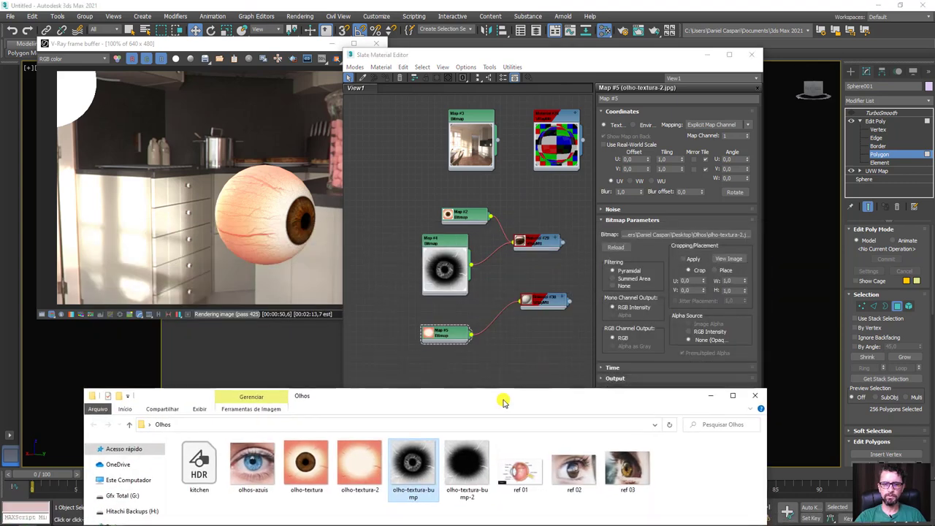
{"action": "left_click_drag", "start_coordinate": [468, 467], "coordinate": [447, 371]}
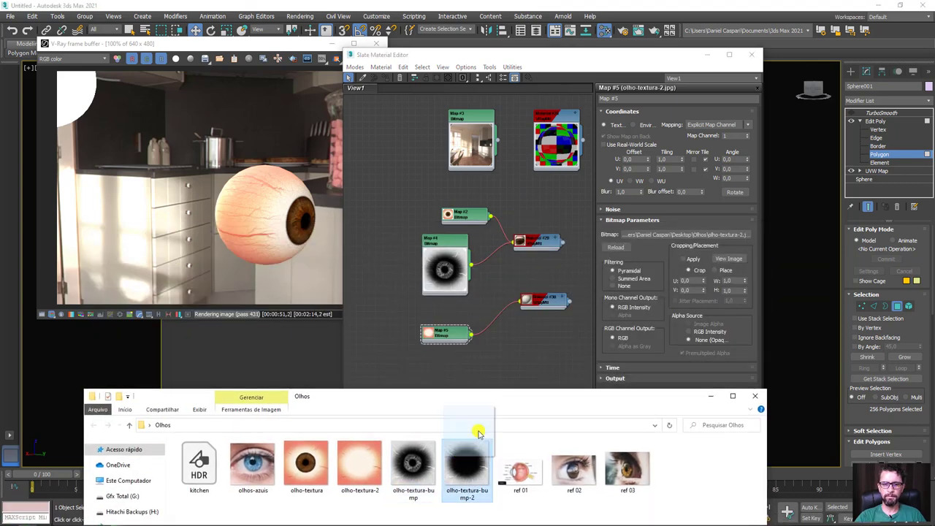
{"action": "left_click", "coordinate": [711, 396]}
Step: Wire the Map #6 bitmap into Material #30's Bump map slot
{"action": "scroll", "coordinate": [489, 376], "scroll_direction": "up", "scroll_amount": 2}
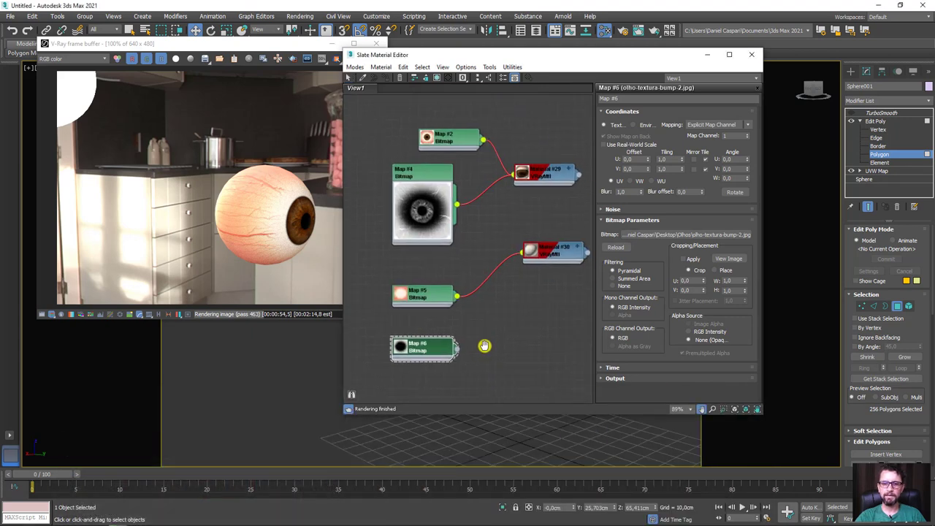
{"action": "scroll", "coordinate": [485, 345], "scroll_direction": "up", "scroll_amount": 1}
{"action": "left_click_drag", "start_coordinate": [536, 234], "coordinate": [538, 233]}
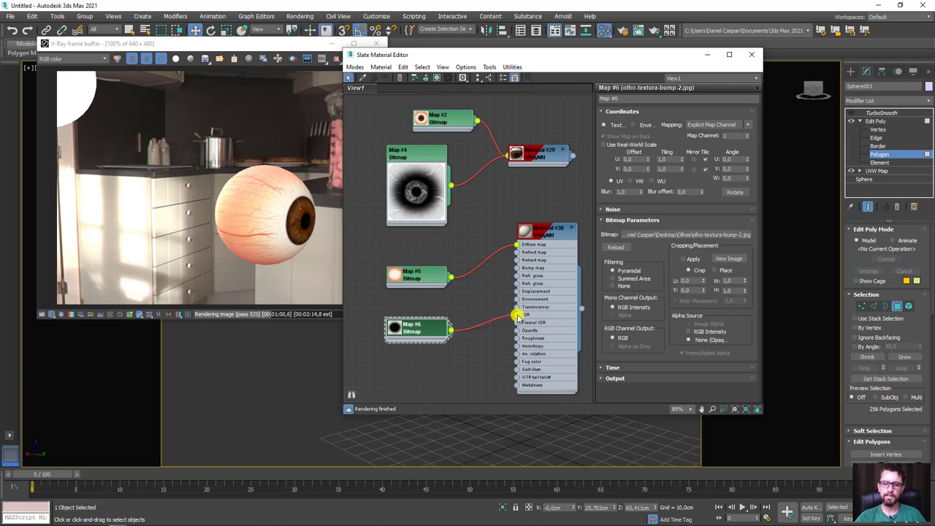
{"action": "left_click_drag", "start_coordinate": [519, 320], "coordinate": [515, 316]}
{"action": "mouse_move", "coordinate": [521, 274]}
{"action": "left_mouse_down"}
{"action": "mouse_move", "coordinate": [532, 257]}
{"action": "mouse_move", "coordinate": [517, 271]}
{"action": "left_mouse_up"}
{"action": "middle_click_drag", "start_coordinate": [516, 274], "coordinate": [482, 291]}
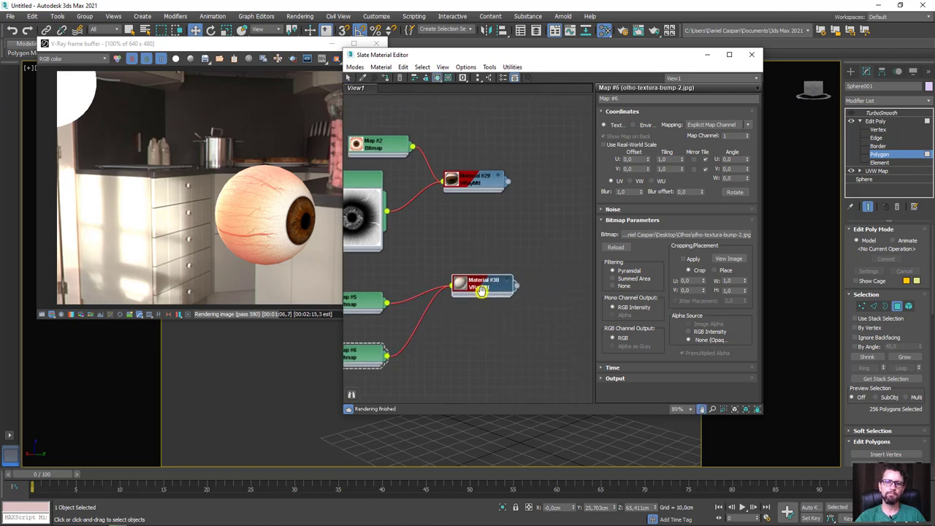
Step: Create Multi/Sub-Object Material #41 with 2 slots, wiring Material #29 as ID 1 and Material #30 as ID 2
{"action": "middle_click_drag", "start_coordinate": [570, 192], "coordinate": [507, 197]}
{"action": "right_click", "coordinate": [507, 197]}
{"action": "mouse_move", "coordinate": [548, 202]}
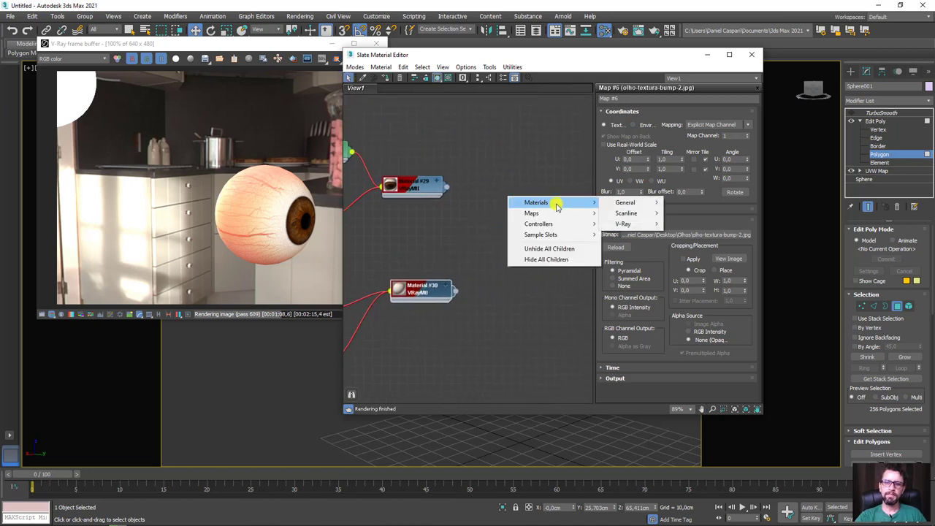
{"action": "mouse_move", "coordinate": [626, 202]}
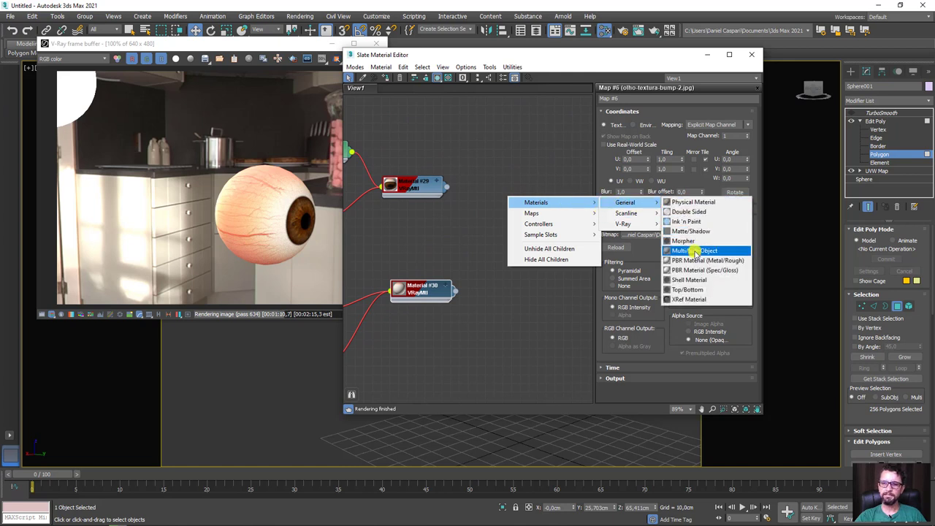
{"action": "left_click", "coordinate": [694, 250]}
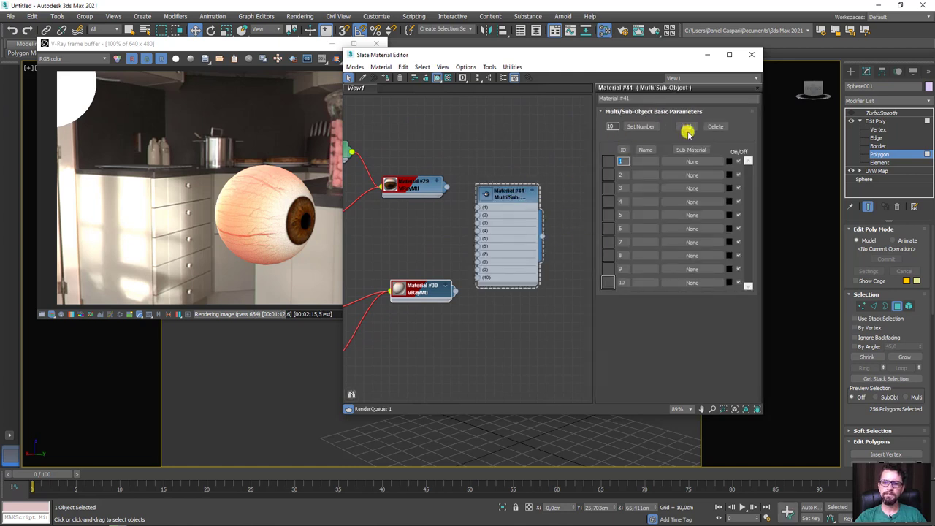
{"action": "left_click", "coordinate": [713, 129]}
{"action": "triple_click", "coordinate": [712, 128]}
{"action": "triple_click", "coordinate": [713, 128]}
{"action": "left_click", "coordinate": [713, 128]}
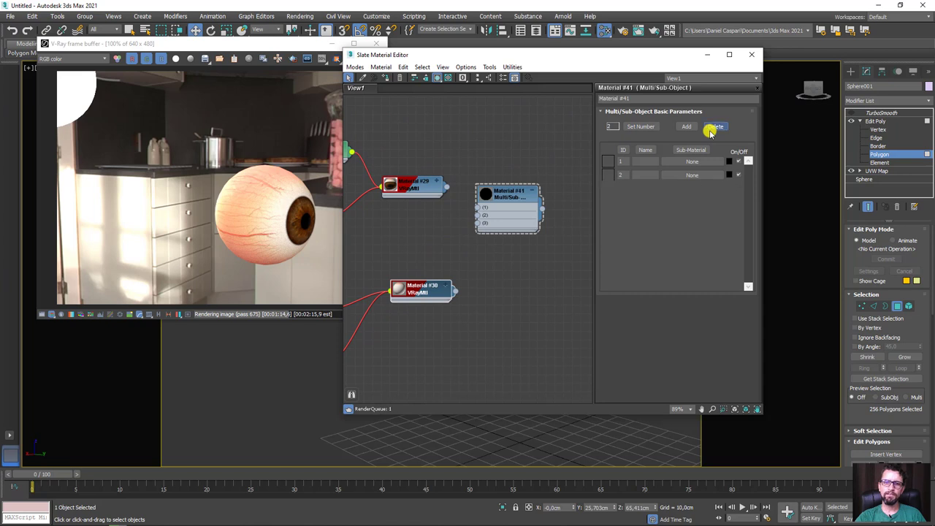
{"action": "left_click_drag", "start_coordinate": [516, 198], "coordinate": [535, 215]}
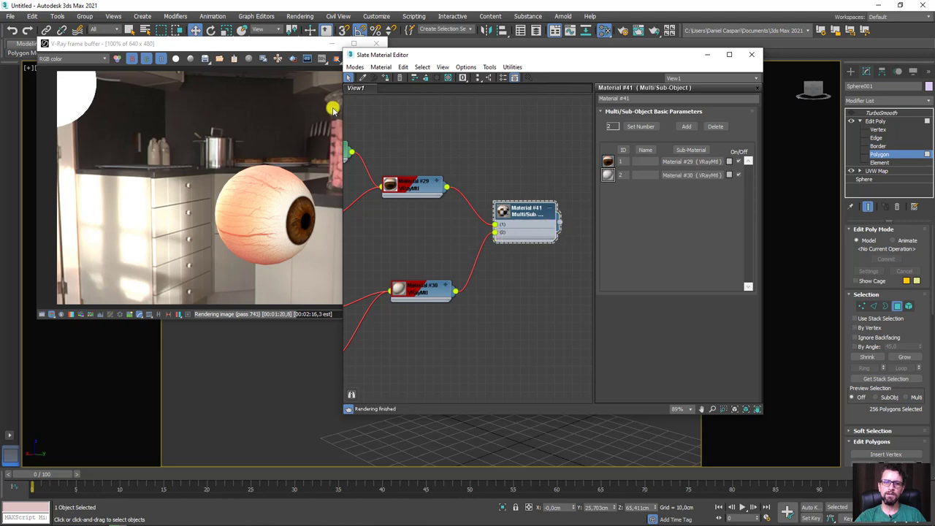
{"action": "left_click_drag", "start_coordinate": [459, 55], "coordinate": [682, 60]}
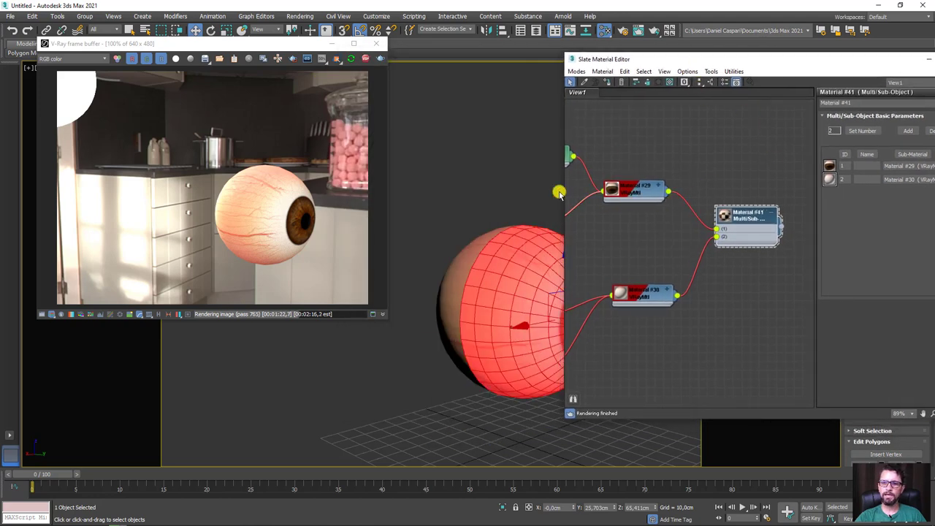
Step: Apply the Multi/Sub-Object material to the eyeball sphere and move the material editor out of the way
{"action": "left_click", "coordinate": [459, 178]}
{"action": "scroll", "coordinate": [460, 178], "scroll_direction": "up", "scroll_amount": 2}
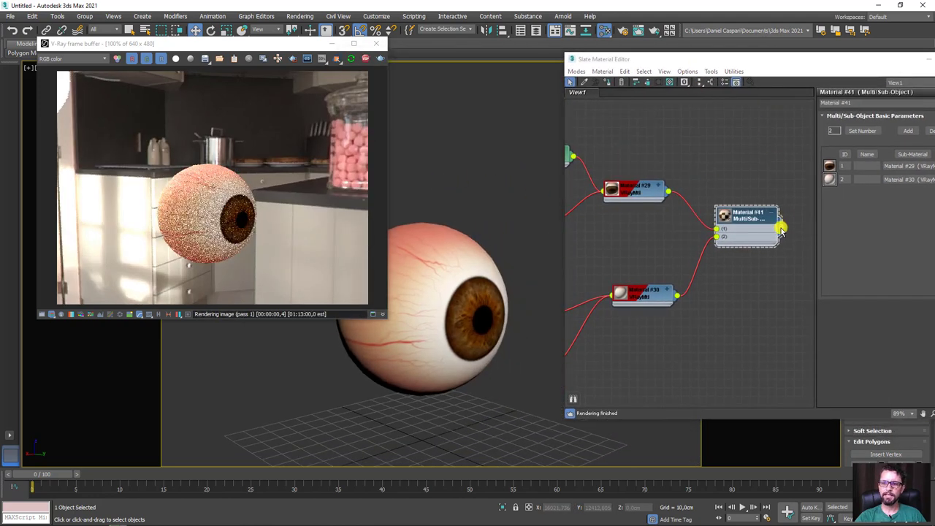
{"action": "left_click_drag", "start_coordinate": [780, 230], "coordinate": [455, 287]}
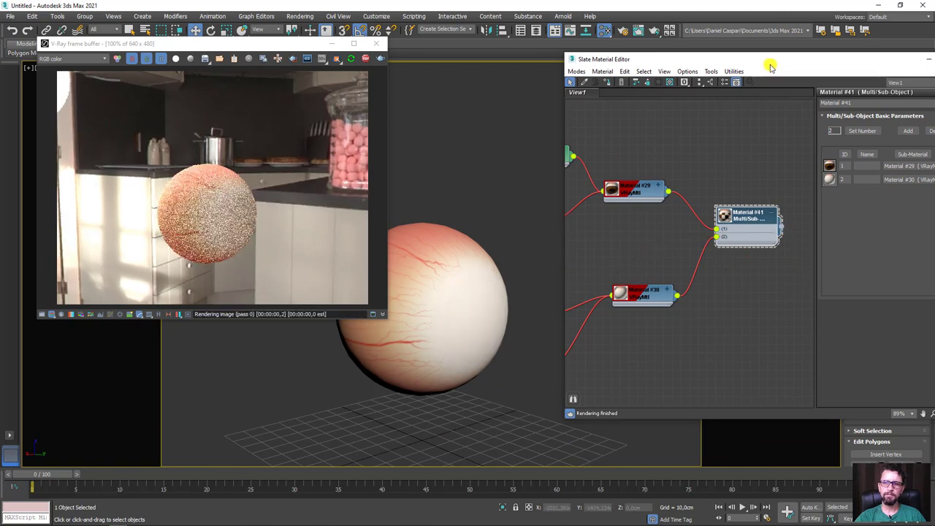
{"action": "left_click_drag", "start_coordinate": [771, 67], "coordinate": [738, 130]}
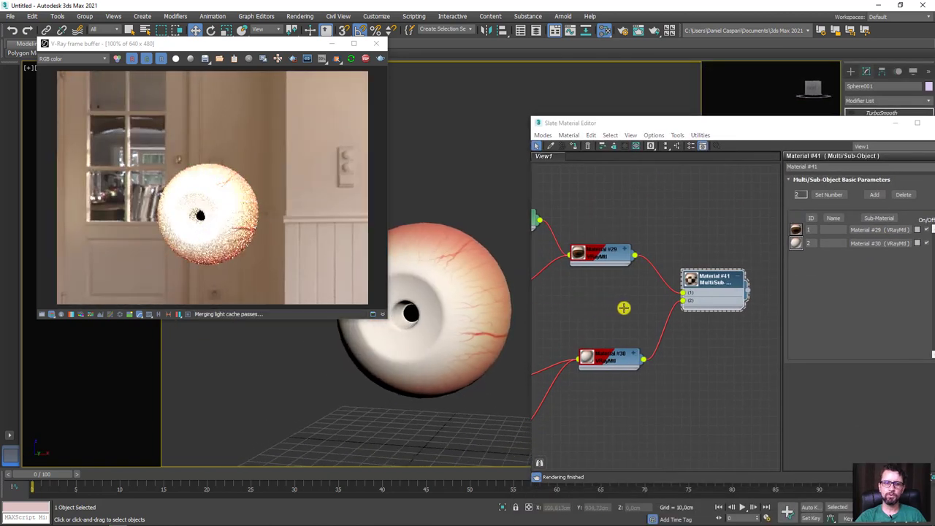
{"action": "mouse_move", "coordinate": [732, 132]}
{"action": "left_mouse_down"}
{"action": "mouse_move", "coordinate": [612, 132]}
{"action": "mouse_move", "coordinate": [335, 182]}
{"action": "left_mouse_up"}
{"action": "left_click", "coordinate": [497, 172]}
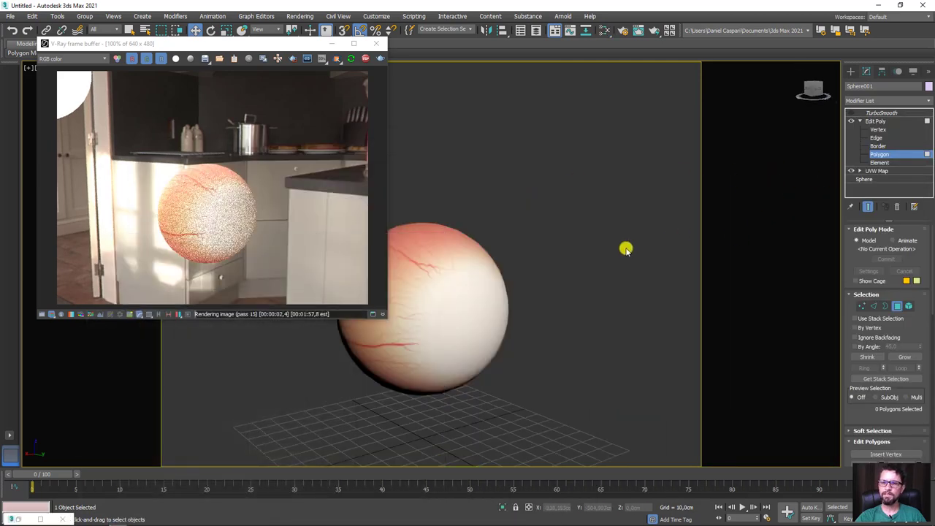
Step: Select the front half of the sphere's polygons, give them material ID 1, and return to Edit Poly's top level
{"action": "middle_click_drag", "start_coordinate": [626, 250], "coordinate": [545, 233], "text": "alt"}
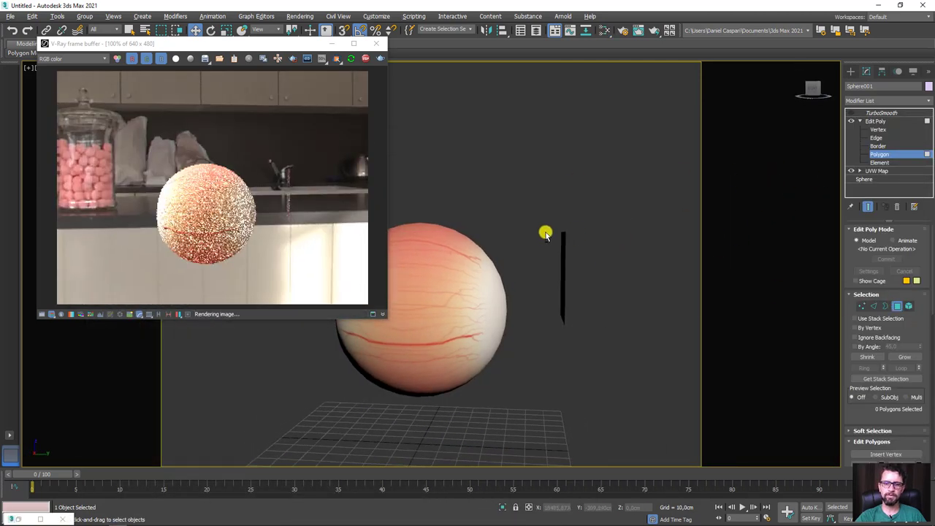
{"action": "left_click_drag", "start_coordinate": [553, 164], "coordinate": [411, 479]}
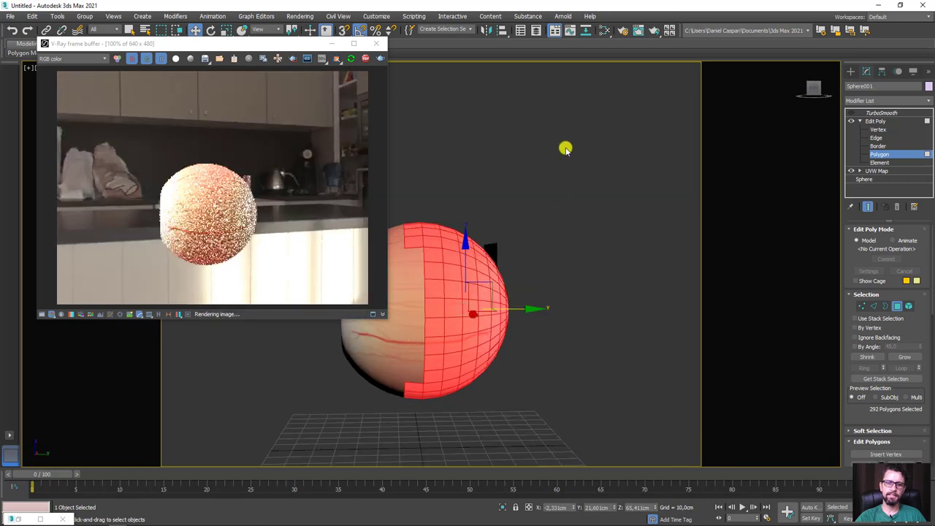
{"action": "mouse_move", "coordinate": [629, 150]}
{"action": "left_mouse_down"}
{"action": "mouse_move", "coordinate": [421, 479]}
{"action": "mouse_move", "coordinate": [432, 478]}
{"action": "left_mouse_up"}
{"action": "mouse_move", "coordinate": [432, 479]}
{"action": "middle_mouse_down", "text": "alt"}
{"action": "mouse_move", "coordinate": [478, 401]}
{"action": "mouse_move", "coordinate": [467, 404]}
{"action": "mouse_move", "coordinate": [901, 375]}
{"action": "middle_mouse_up", "text": "alt"}
{"action": "left_click_drag", "start_coordinate": [855, 409], "coordinate": [866, 146]}
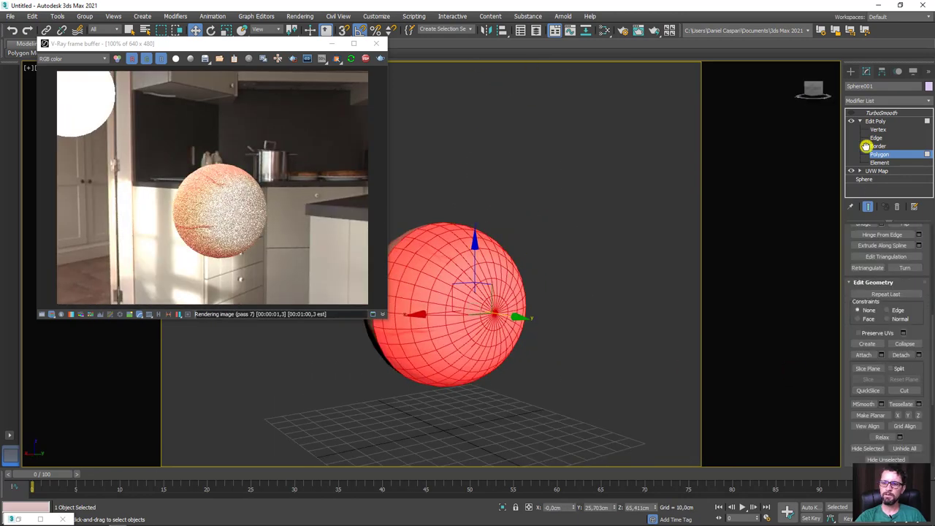
{"action": "scroll", "coordinate": [895, 392], "scroll_direction": "down", "scroll_amount": 5}
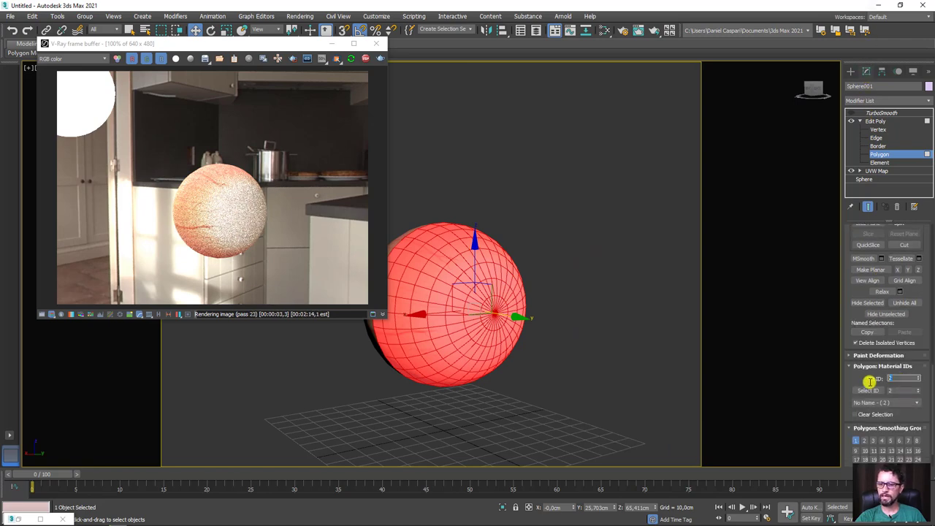
{"action": "mouse_move", "coordinate": [609, 328]}
{"action": "middle_mouse_down", "text": "alt"}
{"action": "mouse_move", "coordinate": [620, 324]}
{"action": "mouse_move", "coordinate": [551, 388]}
{"action": "mouse_move", "coordinate": [609, 392]}
{"action": "mouse_move", "coordinate": [618, 380]}
{"action": "mouse_move", "coordinate": [662, 378]}
{"action": "middle_mouse_up", "text": "alt"}
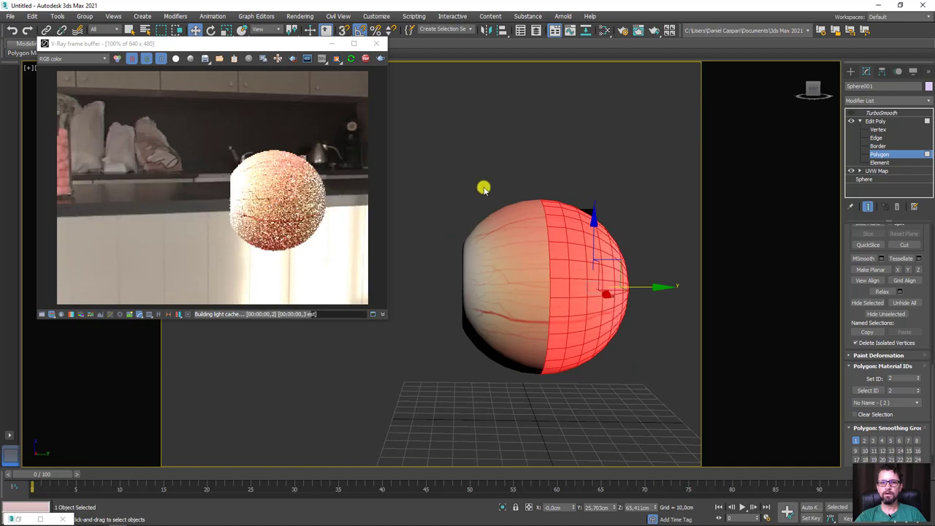
{"action": "left_click_drag", "start_coordinate": [537, 502], "coordinate": [541, 468]}
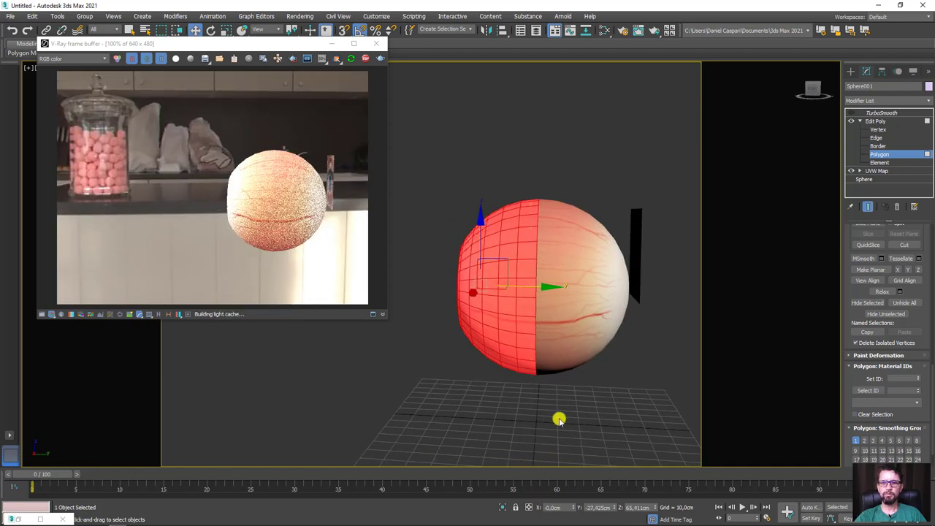
{"action": "mouse_move", "coordinate": [560, 419]}
{"action": "middle_mouse_down", "text": "alt"}
{"action": "mouse_move", "coordinate": [691, 411]}
{"action": "mouse_move", "coordinate": [522, 386]}
{"action": "mouse_move", "coordinate": [857, 387]}
{"action": "middle_mouse_up", "text": "alt"}
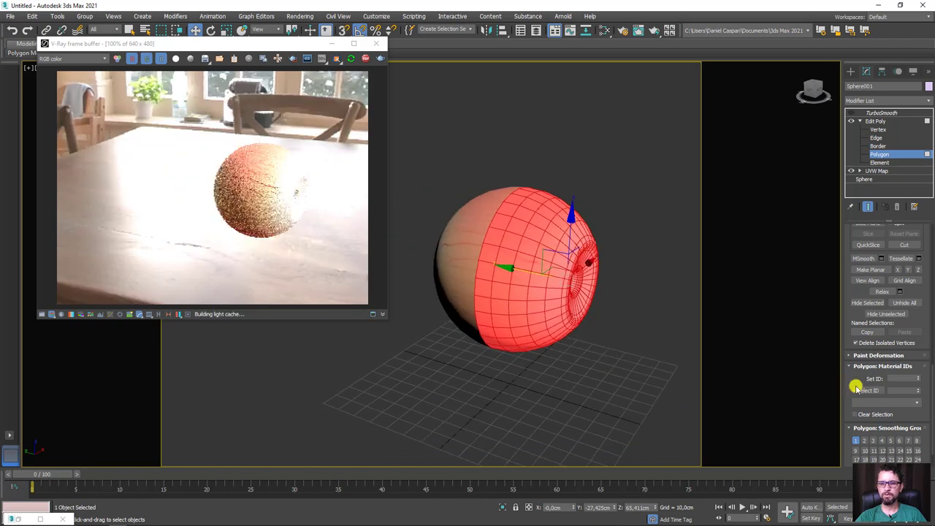
{"action": "left_click", "coordinate": [911, 378]}
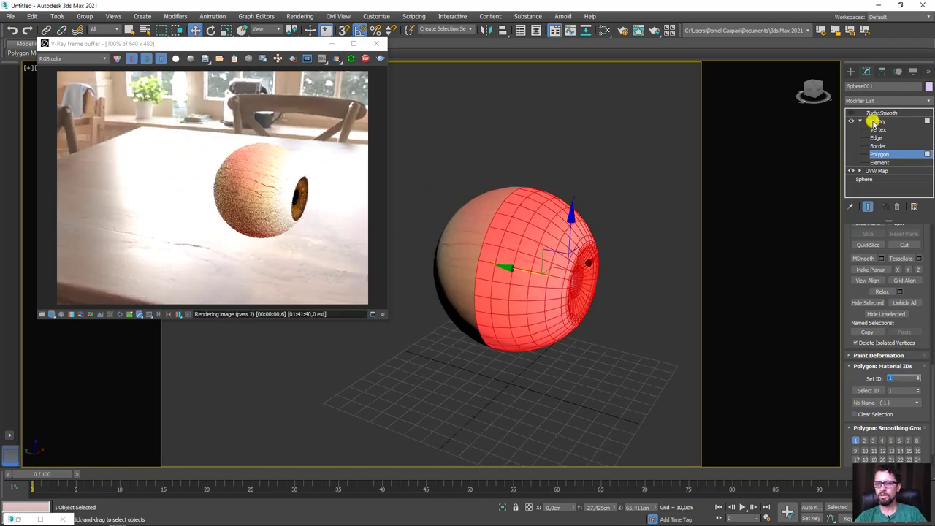
{"action": "left_click", "coordinate": [876, 121]}
{"action": "middle_click_drag", "start_coordinate": [599, 280], "coordinate": [614, 286], "text": "alt"}
Step: Turn the eyeball so the iris faces front and unhide the cornea shell
{"action": "scroll", "coordinate": [530, 348], "scroll_direction": "up", "scroll_amount": 5}
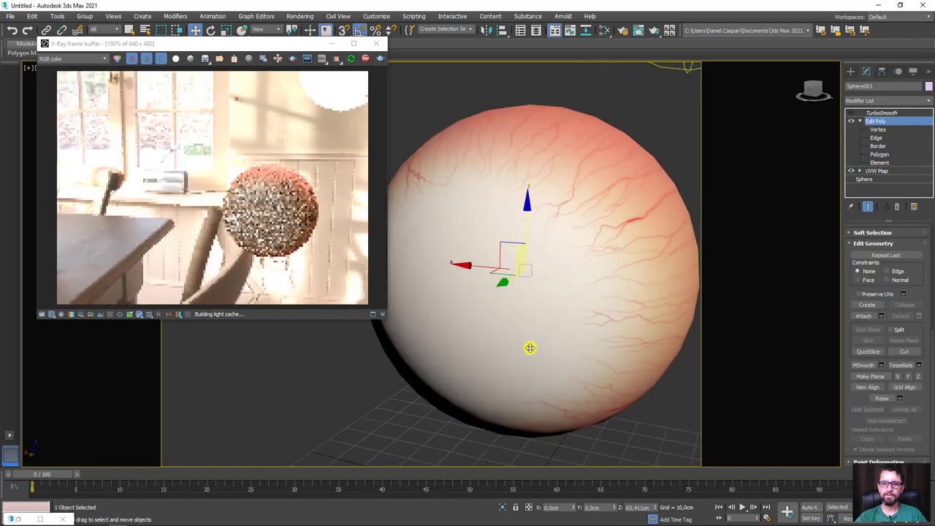
{"action": "mouse_move", "coordinate": [530, 348]}
{"action": "middle_mouse_down", "text": "alt"}
{"action": "mouse_move", "coordinate": [708, 343]}
{"action": "mouse_move", "coordinate": [577, 378]}
{"action": "mouse_move", "coordinate": [594, 373]}
{"action": "mouse_move", "coordinate": [526, 365]}
{"action": "middle_mouse_up", "text": "alt"}
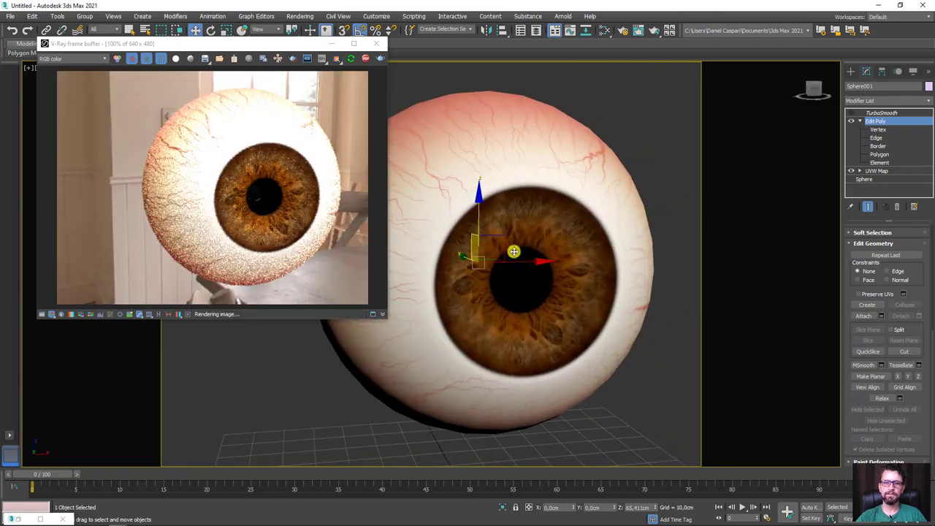
{"action": "right_click", "coordinate": [546, 141]}
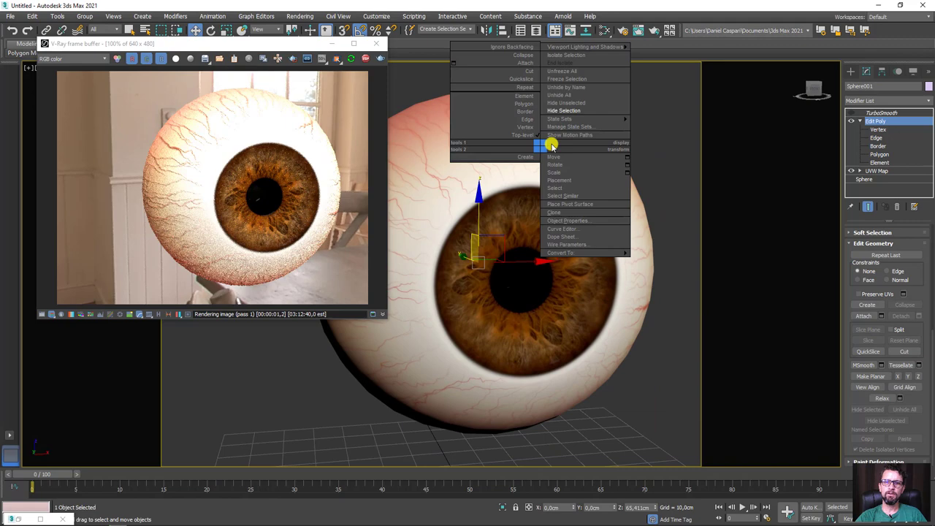
{"action": "left_click", "coordinate": [566, 99]}
{"action": "key", "text": "ctrl+z"}
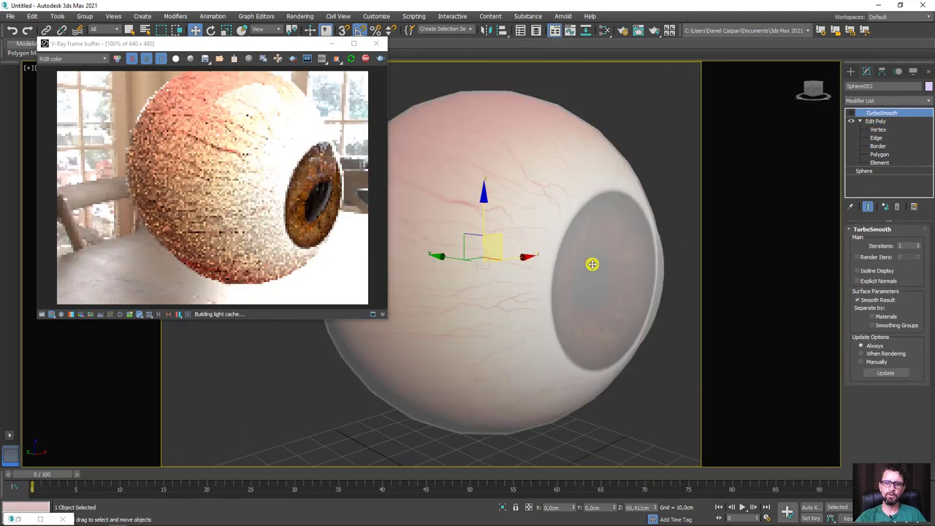
Step: Select both eyeball objects and frame the eyeball in the viewport beside the render window
{"action": "scroll", "coordinate": [589, 278], "scroll_direction": "down", "scroll_amount": 3}
{"action": "key", "text": "ctrl+a"}
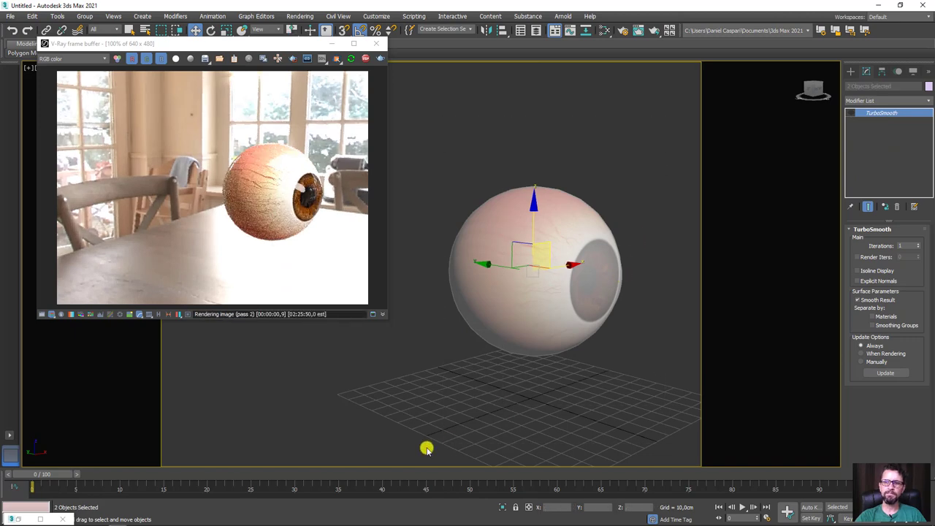
{"action": "left_click", "coordinate": [638, 301]}
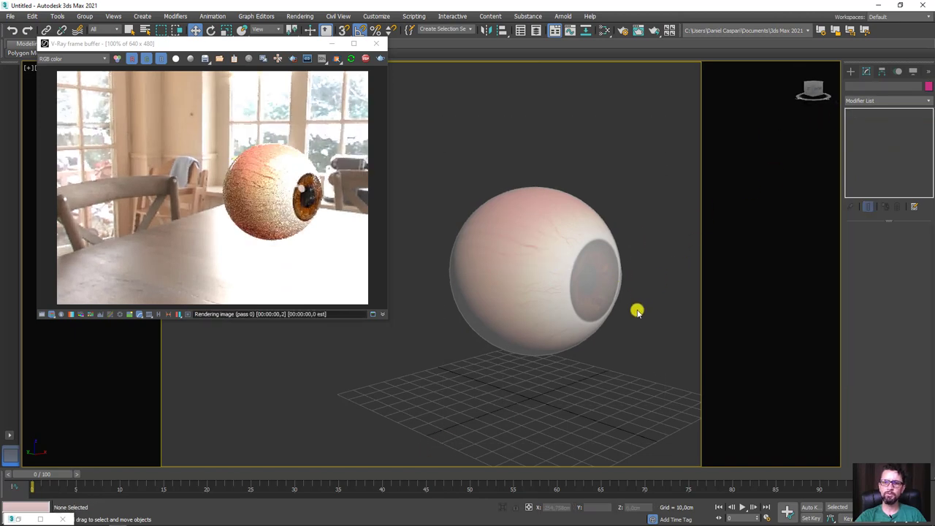
{"action": "scroll", "coordinate": [599, 285], "scroll_direction": "up", "scroll_amount": 2}
{"action": "scroll", "coordinate": [597, 306], "scroll_direction": "up", "scroll_amount": 3}
{"action": "scroll", "coordinate": [597, 306], "scroll_direction": "down", "scroll_amount": 3}
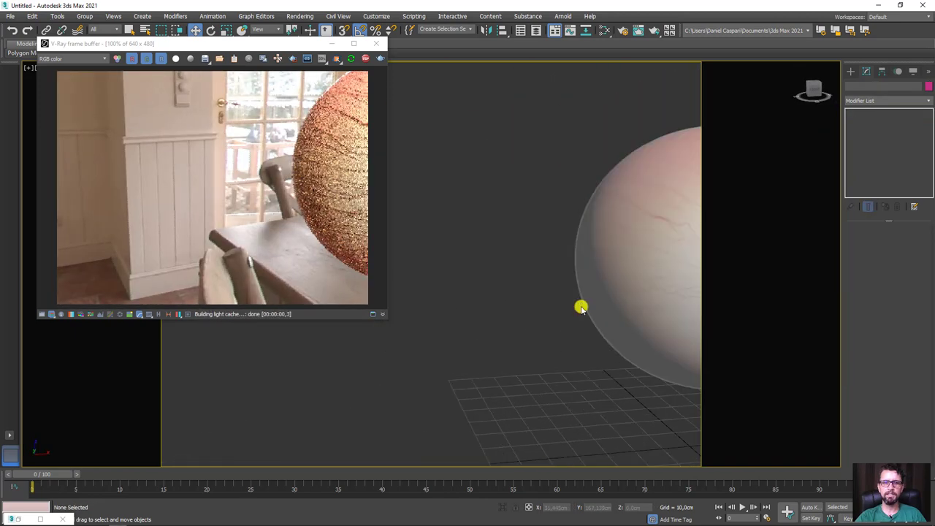
{"action": "scroll", "coordinate": [581, 307], "scroll_direction": "down", "scroll_amount": 2}
{"action": "key", "text": "ctrl+a"}
{"action": "scroll", "coordinate": [658, 330], "scroll_direction": "up", "scroll_amount": 2}
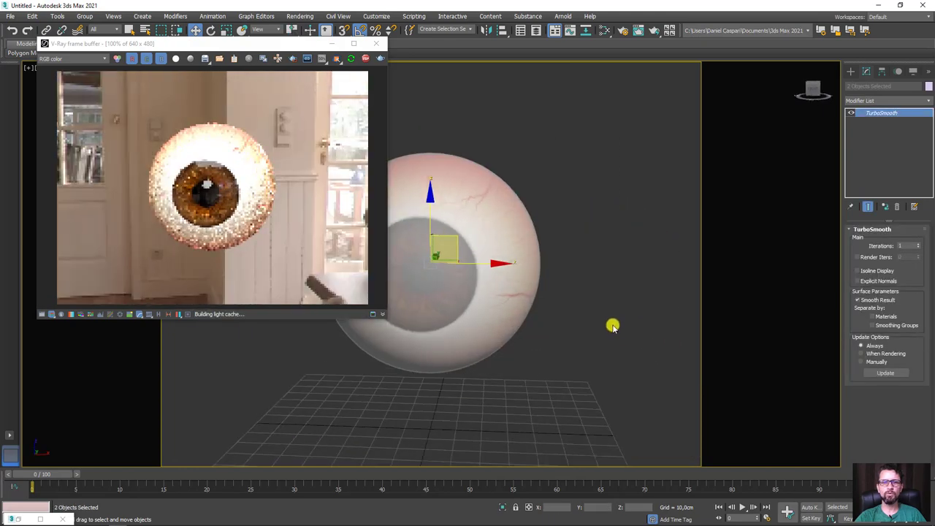
{"action": "scroll", "coordinate": [516, 338], "scroll_direction": "up", "scroll_amount": 1}
{"action": "mouse_move", "coordinate": [535, 322]}
{"action": "middle_mouse_down"}
{"action": "mouse_move", "coordinate": [603, 346]}
{"action": "mouse_move", "coordinate": [599, 330]}
{"action": "middle_mouse_up"}
{"action": "left_click_drag", "start_coordinate": [294, 45], "coordinate": [340, 47]}
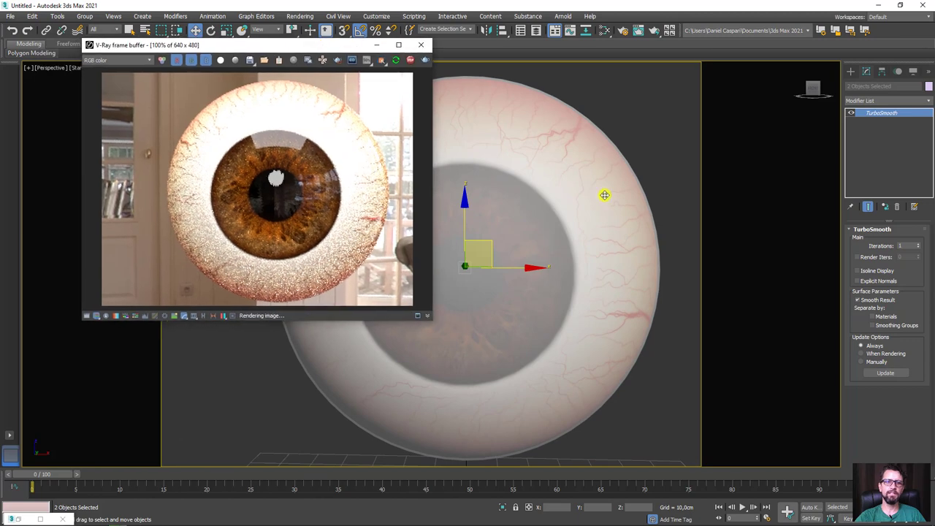
{"action": "scroll", "coordinate": [611, 265], "scroll_direction": "down", "scroll_amount": 2}
{"action": "mouse_move", "coordinate": [596, 273]}
{"action": "middle_mouse_down"}
{"action": "mouse_move", "coordinate": [582, 280]}
{"action": "mouse_move", "coordinate": [595, 298]}
{"action": "mouse_move", "coordinate": [578, 303]}
{"action": "middle_mouse_up"}
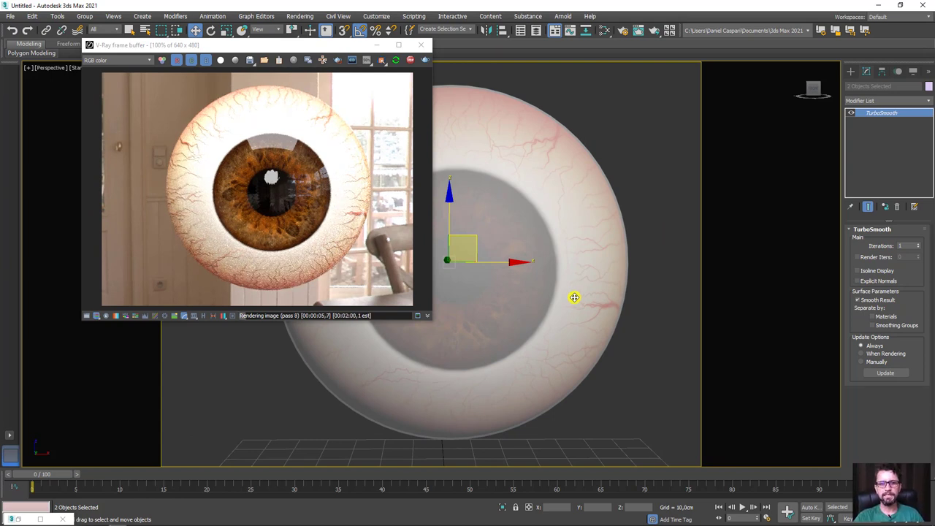
Step: Toggle Edged Faces on and off with F4, then select the cornea shell by itself
{"action": "key", "text": "F4"}
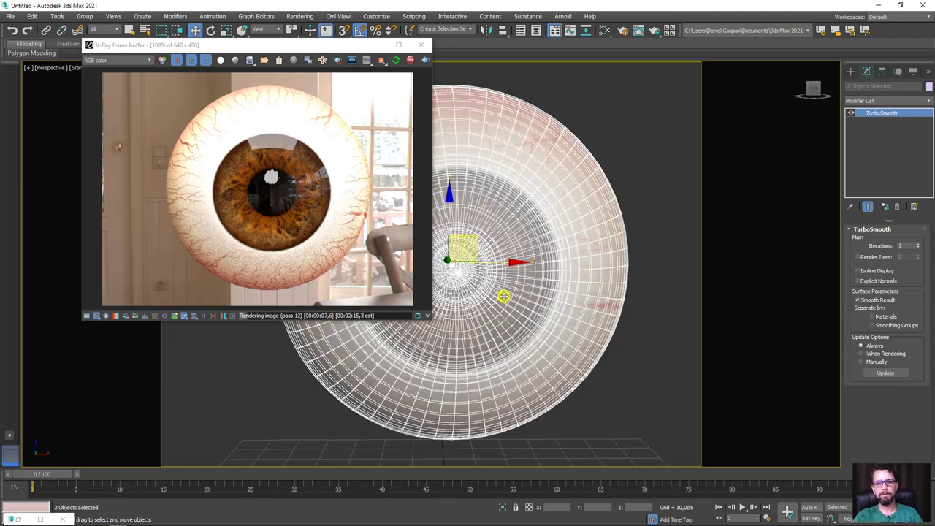
{"action": "key", "text": "F4"}
{"action": "middle_click_drag", "start_coordinate": [455, 322], "coordinate": [482, 317], "text": "alt"}
{"action": "scroll", "coordinate": [295, 170], "scroll_direction": "up", "scroll_amount": 2}
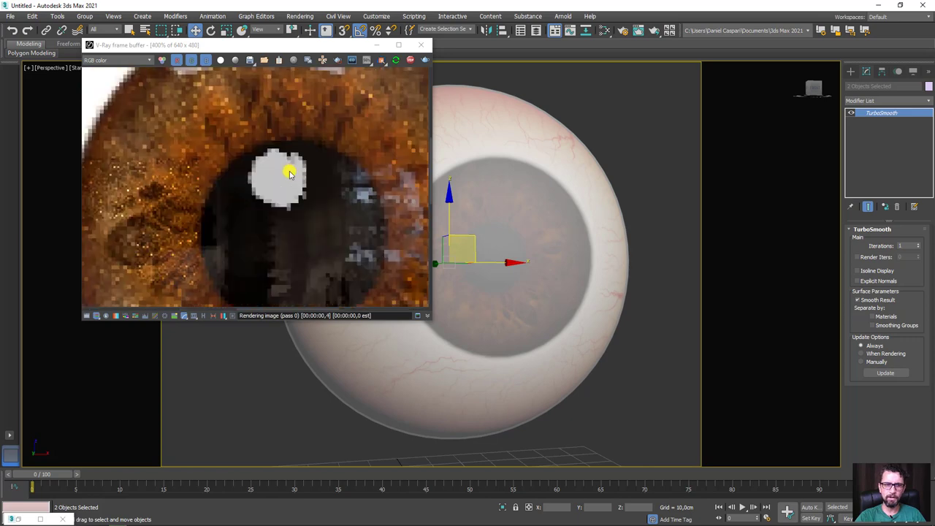
{"action": "scroll", "coordinate": [288, 171], "scroll_direction": "up", "scroll_amount": 1}
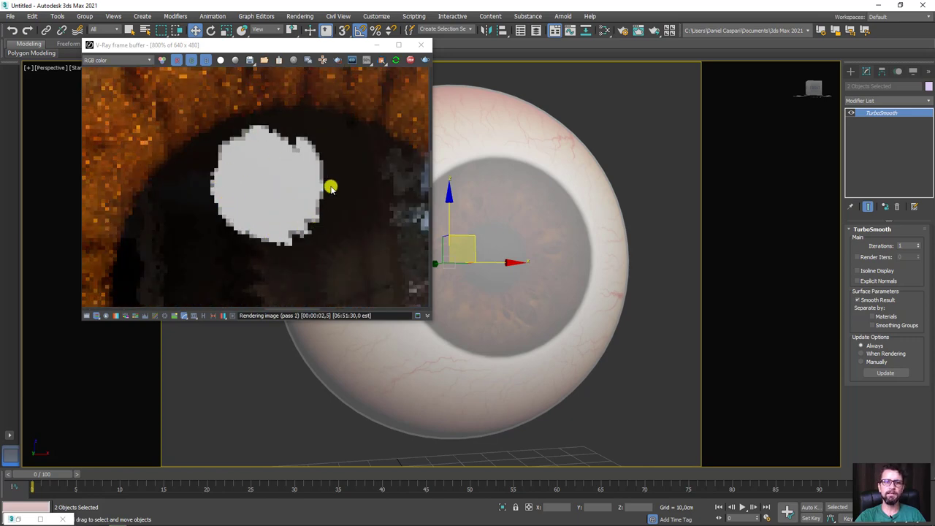
{"action": "left_click", "coordinate": [533, 268]}
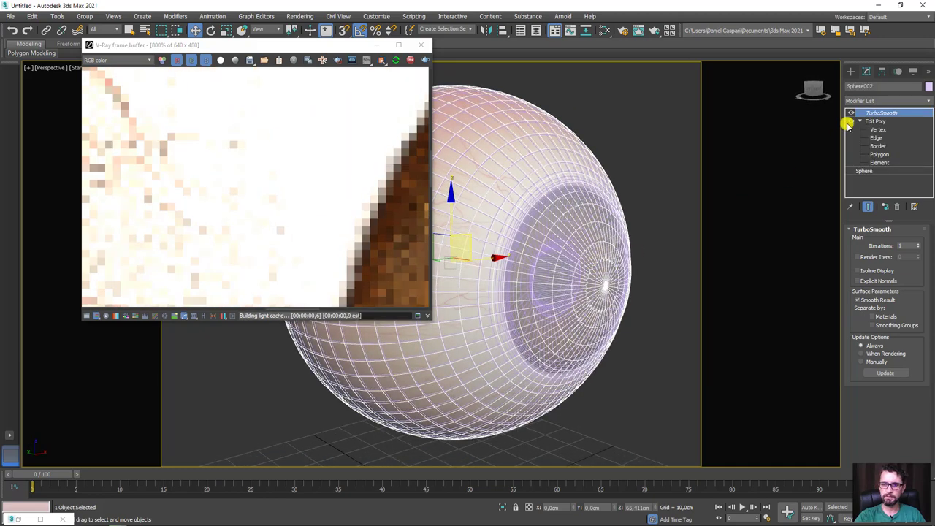
Step: Turn the view to face the pupil and select the edges at the cornea tip
{"action": "scroll", "coordinate": [641, 266], "scroll_direction": "up", "scroll_amount": 1}
{"action": "scroll", "coordinate": [603, 282], "scroll_direction": "up", "scroll_amount": 2}
{"action": "scroll", "coordinate": [599, 271], "scroll_direction": "up", "scroll_amount": 2}
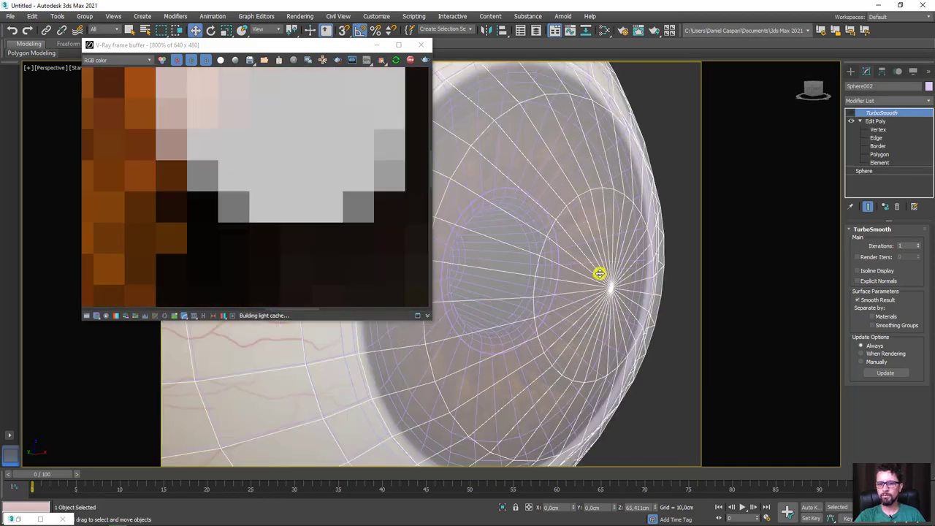
{"action": "scroll", "coordinate": [607, 297], "scroll_direction": "up", "scroll_amount": 2}
{"action": "middle_click_drag", "start_coordinate": [607, 298], "coordinate": [597, 295], "text": "alt"}
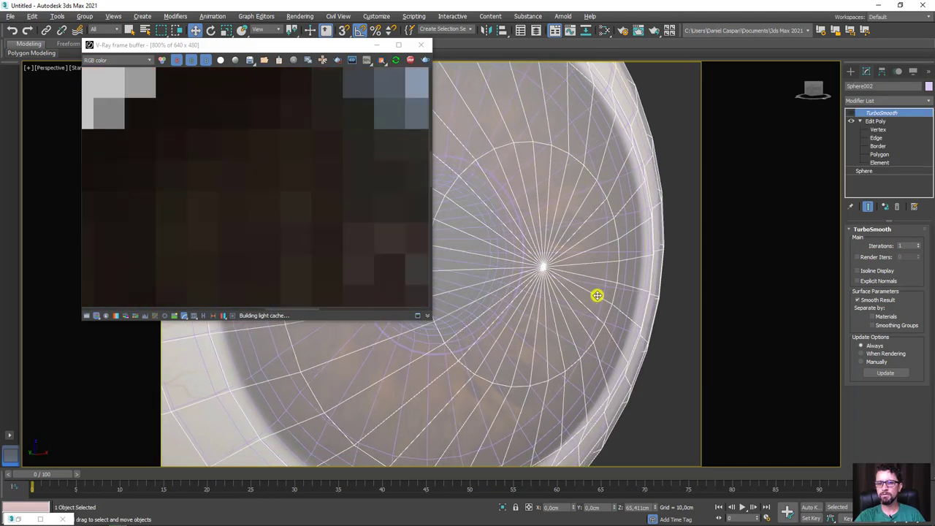
{"action": "left_click", "coordinate": [877, 136]}
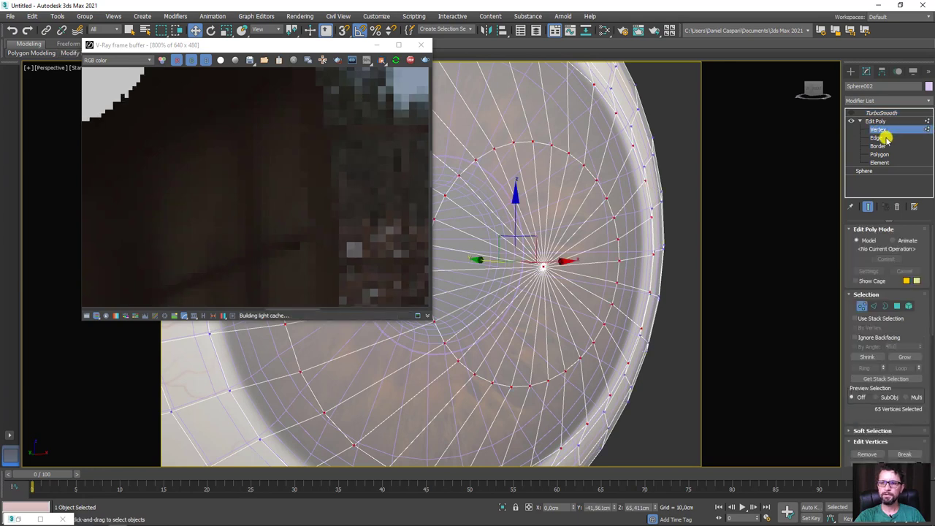
{"action": "left_click", "coordinate": [555, 216]}
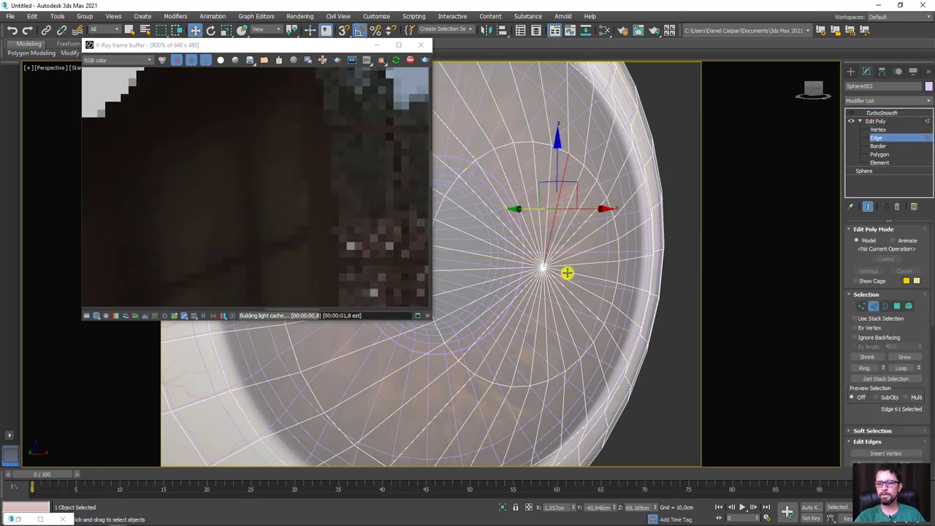
{"action": "left_click", "coordinate": [532, 222], "text": "ctrl"}
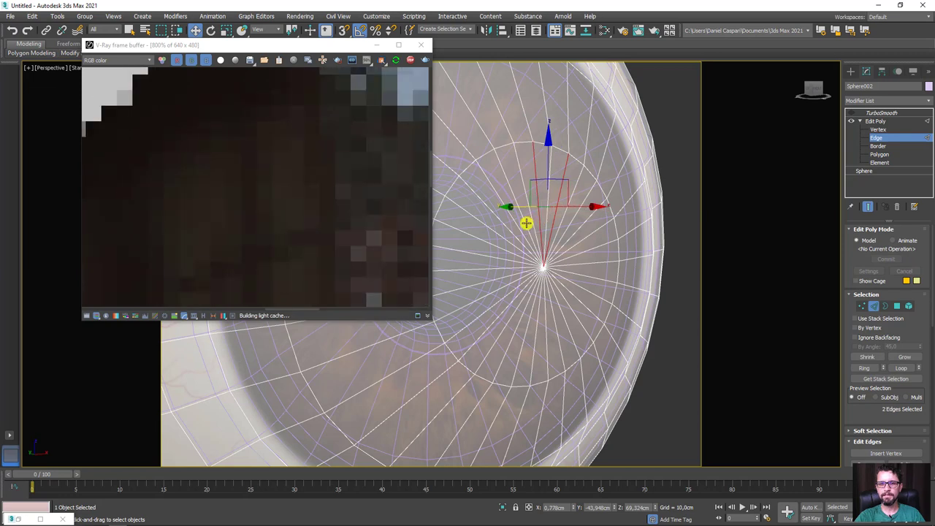
{"action": "left_click", "coordinate": [528, 224], "text": "ctrl"}
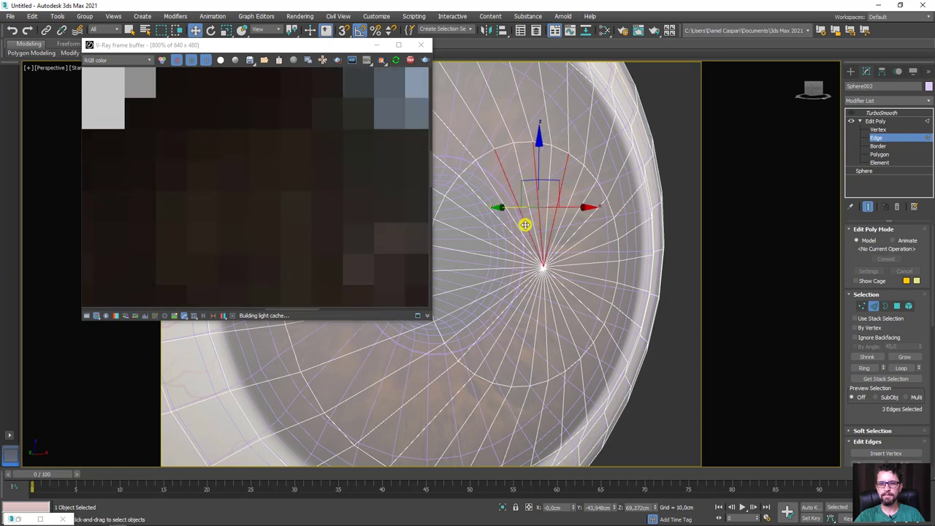
{"action": "left_click", "coordinate": [502, 268], "text": "ctrl"}
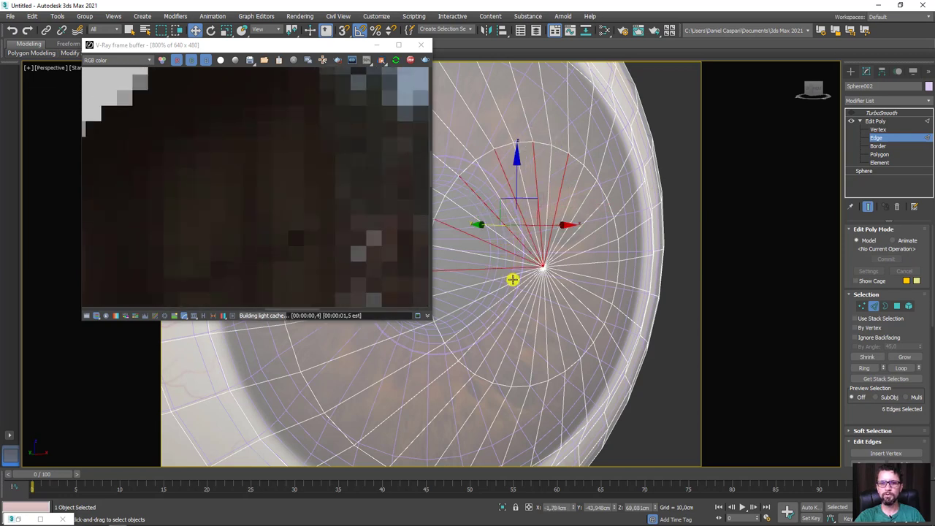
Step: Extrude the tip vertex with Height 0 and a width of about 0,896 cm, then re-enable TurboSmooth
{"action": "left_click", "coordinate": [885, 129]}
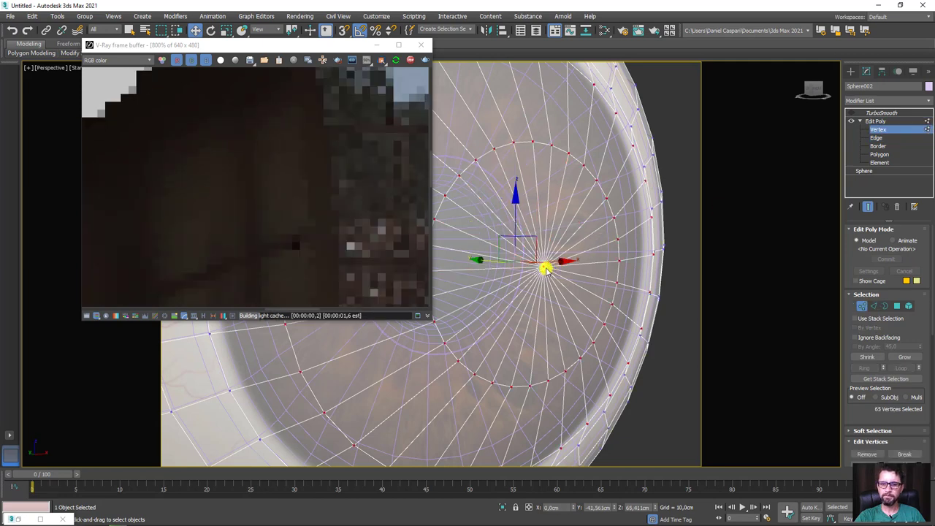
{"action": "left_click_drag", "start_coordinate": [848, 412], "coordinate": [873, 291]}
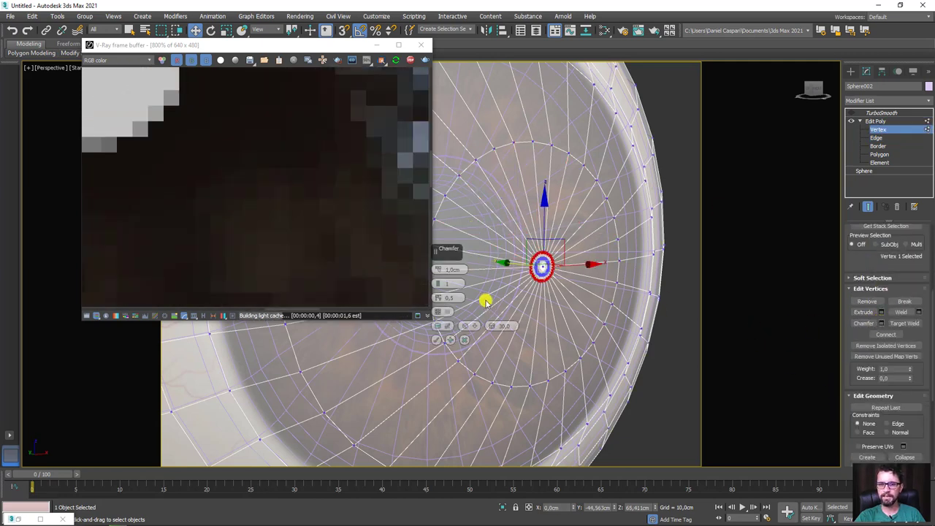
{"action": "mouse_move", "coordinate": [438, 268]}
{"action": "left_mouse_down"}
{"action": "mouse_move", "coordinate": [439, 257]}
{"action": "mouse_move", "coordinate": [443, 288]}
{"action": "left_mouse_up"}
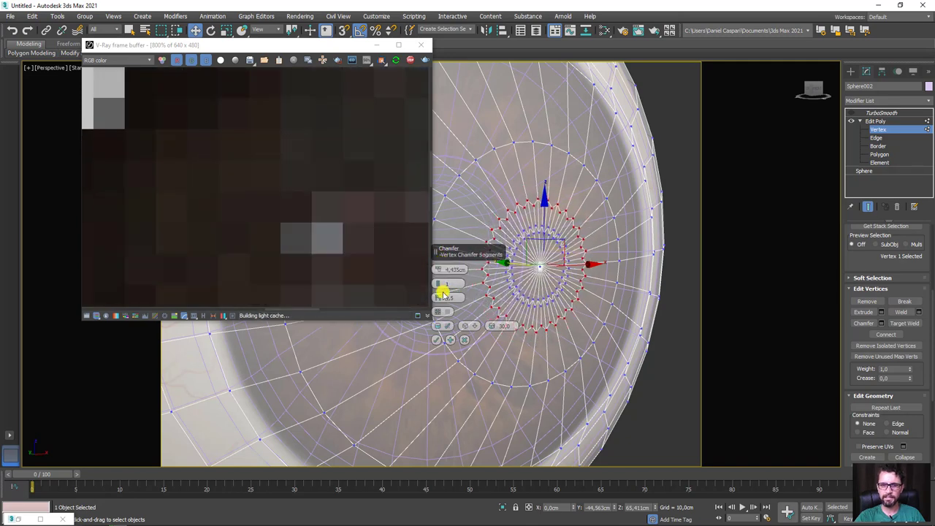
{"action": "left_click", "coordinate": [462, 341]}
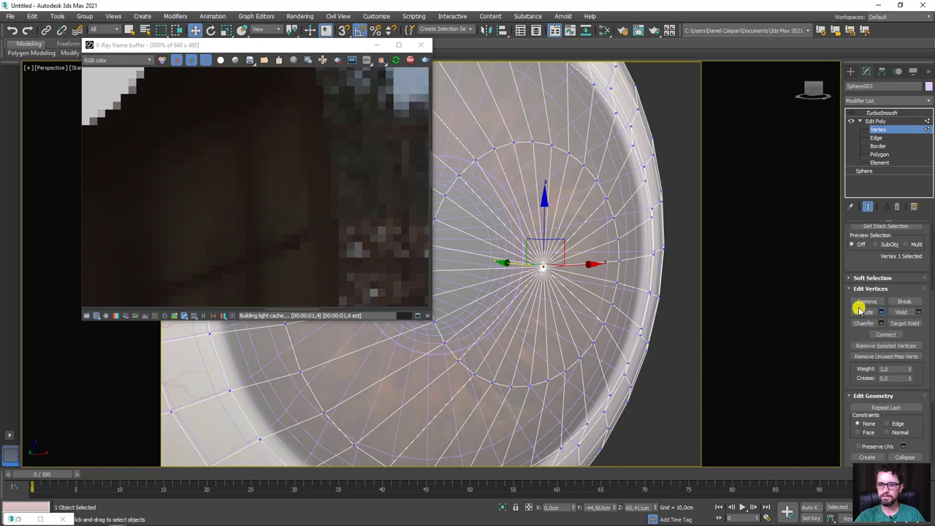
{"action": "left_click", "coordinate": [881, 312]}
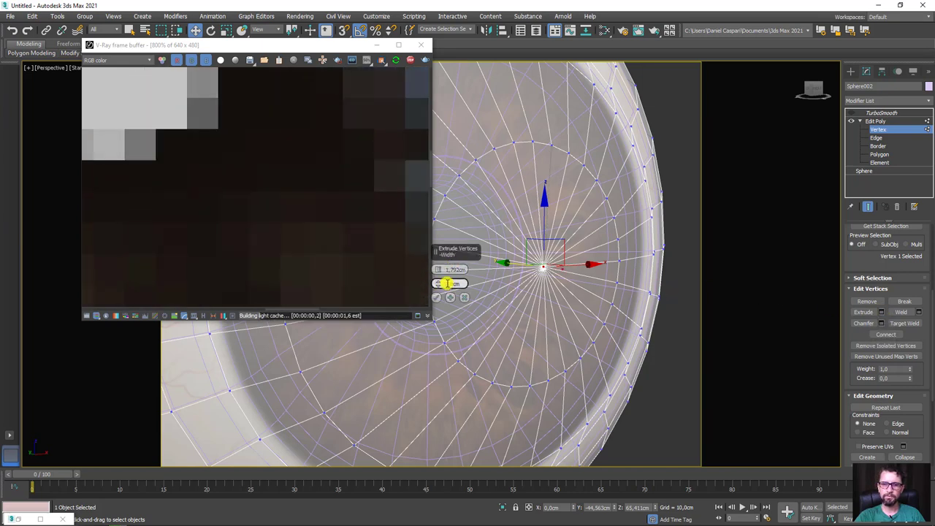
{"action": "left_click_drag", "start_coordinate": [441, 269], "coordinate": [437, 276]}
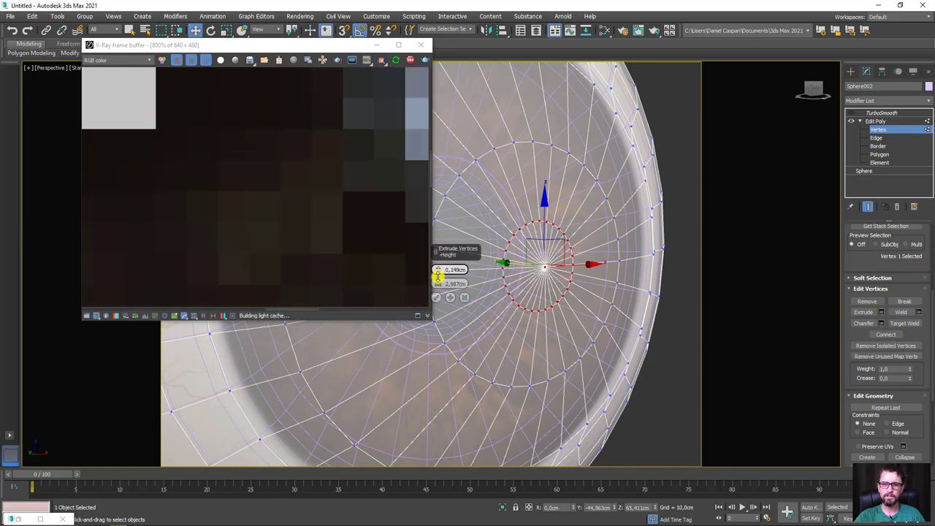
{"action": "right_click", "coordinate": [438, 275]}
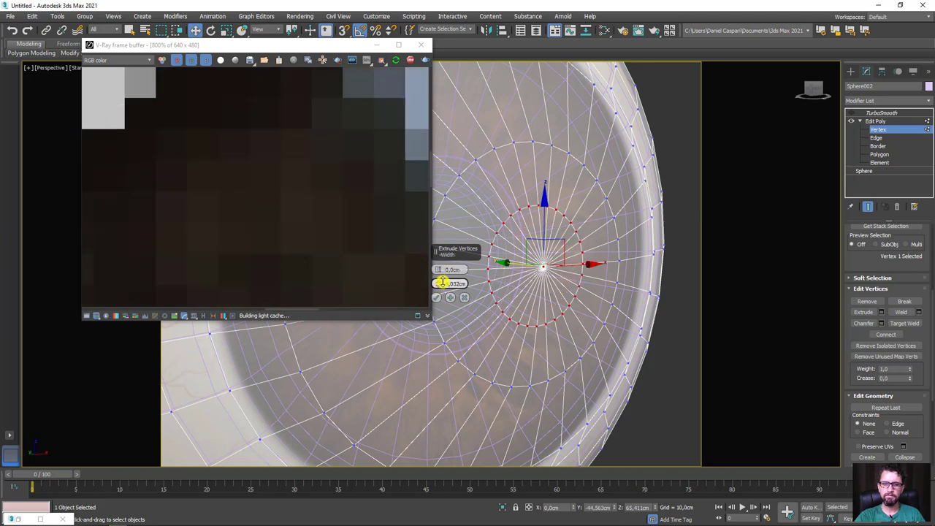
{"action": "mouse_move", "coordinate": [438, 287]}
{"action": "left_mouse_down"}
{"action": "mouse_move", "coordinate": [423, 291]}
{"action": "mouse_move", "coordinate": [429, 296]}
{"action": "left_mouse_up"}
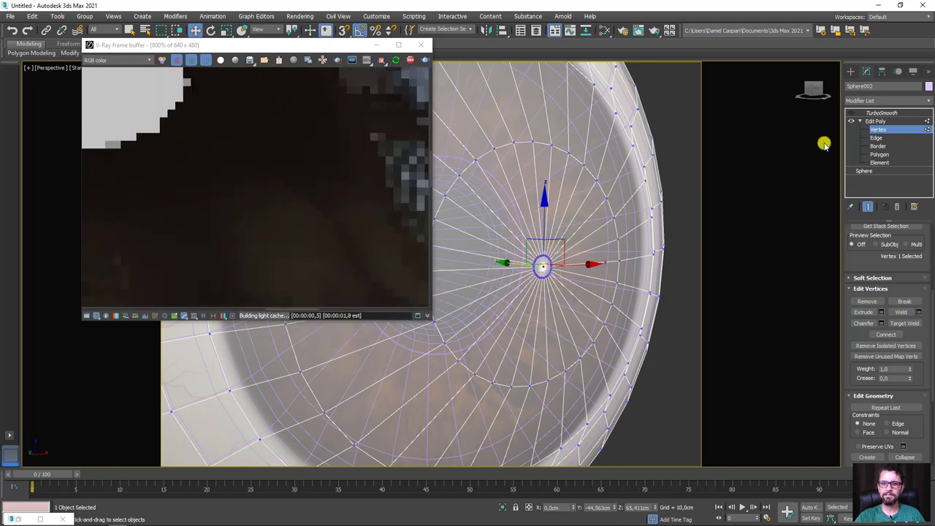
{"action": "left_click", "coordinate": [880, 113]}
{"action": "left_click", "coordinate": [851, 114]}
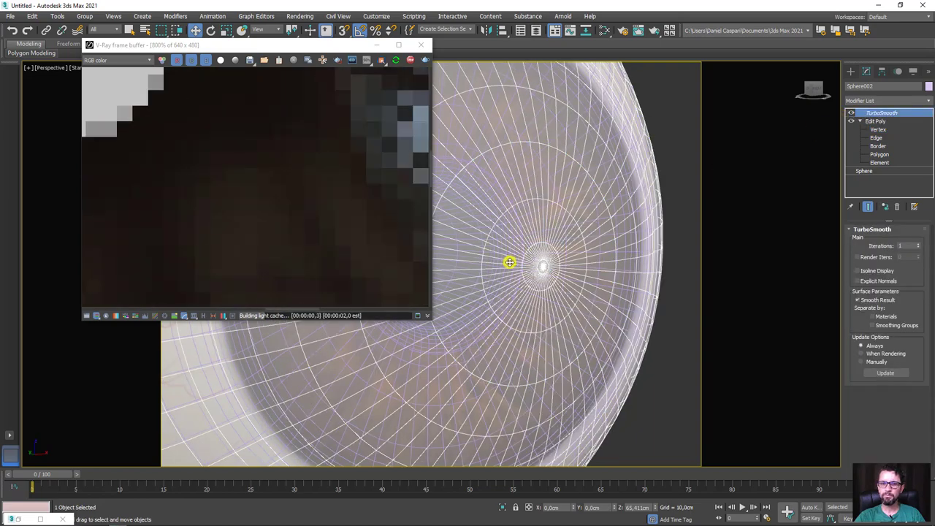
{"action": "mouse_move", "coordinate": [507, 261]}
{"action": "middle_mouse_down", "text": "alt"}
{"action": "mouse_move", "coordinate": [560, 290]}
{"action": "mouse_move", "coordinate": [470, 237]}
{"action": "mouse_move", "coordinate": [512, 249]}
{"action": "mouse_move", "coordinate": [482, 219]}
{"action": "middle_mouse_up", "text": "alt"}
{"action": "scroll", "coordinate": [560, 290], "scroll_direction": "down", "scroll_amount": 5}
{"action": "scroll", "coordinate": [511, 249], "scroll_direction": "down", "scroll_amount": 2}
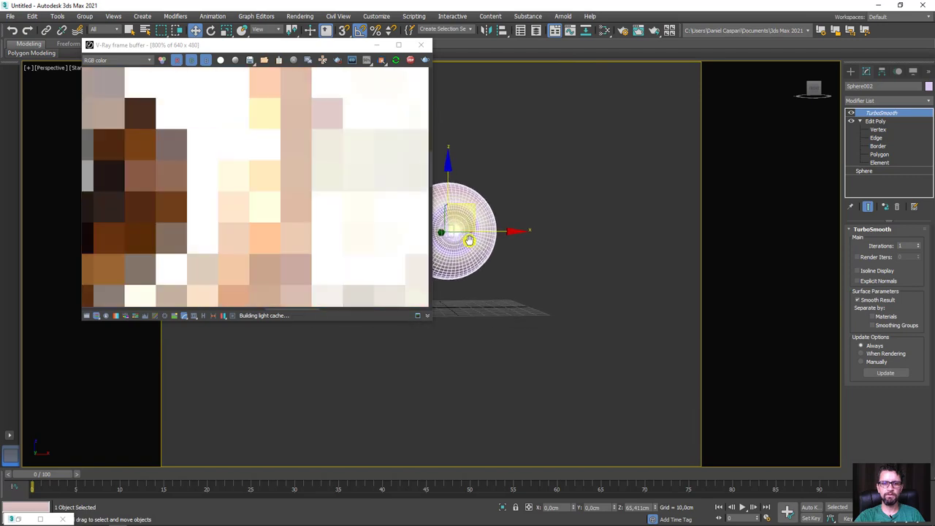
{"action": "scroll", "coordinate": [304, 194], "scroll_direction": "down", "scroll_amount": 1}
{"action": "scroll", "coordinate": [247, 168], "scroll_direction": "up", "scroll_amount": 1}
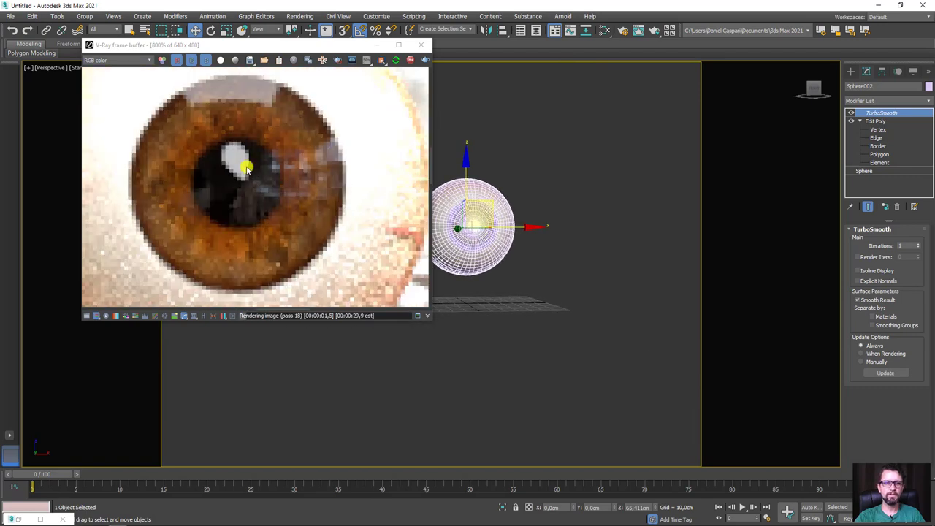
{"action": "middle_click_drag", "start_coordinate": [478, 226], "coordinate": [491, 229], "text": "alt"}
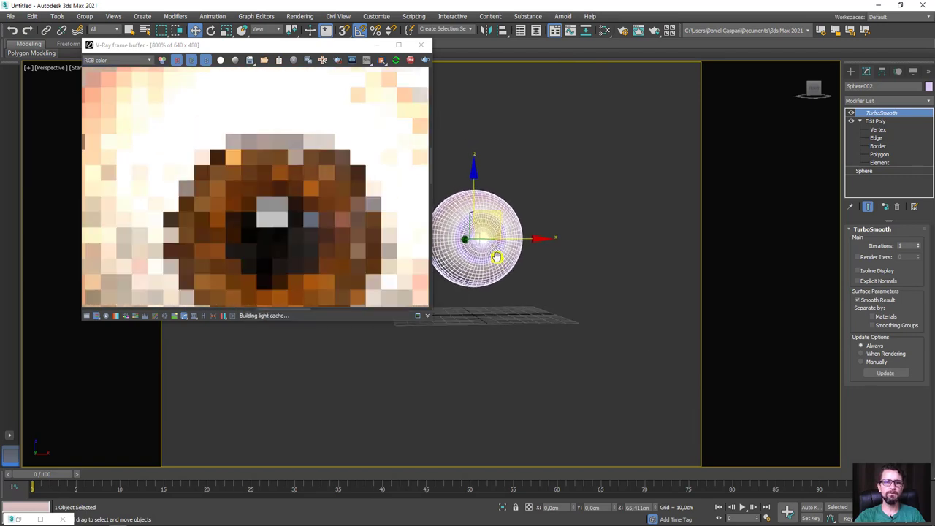
{"action": "scroll", "coordinate": [493, 230], "scroll_direction": "up", "scroll_amount": 3}
{"action": "scroll", "coordinate": [312, 215], "scroll_direction": "down", "scroll_amount": 2}
{"action": "scroll", "coordinate": [316, 221], "scroll_direction": "down", "scroll_amount": 1}
{"action": "scroll", "coordinate": [501, 271], "scroll_direction": "up", "scroll_amount": 1}
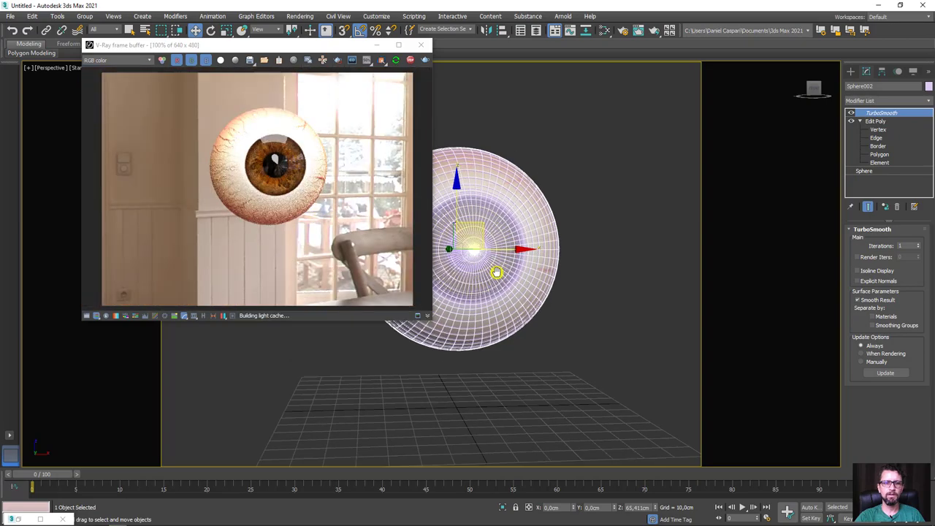
{"action": "scroll", "coordinate": [505, 272], "scroll_direction": "up", "scroll_amount": 2}
{"action": "scroll", "coordinate": [507, 274], "scroll_direction": "up", "scroll_amount": 3}
{"action": "scroll", "coordinate": [509, 275], "scroll_direction": "up", "scroll_amount": 2}
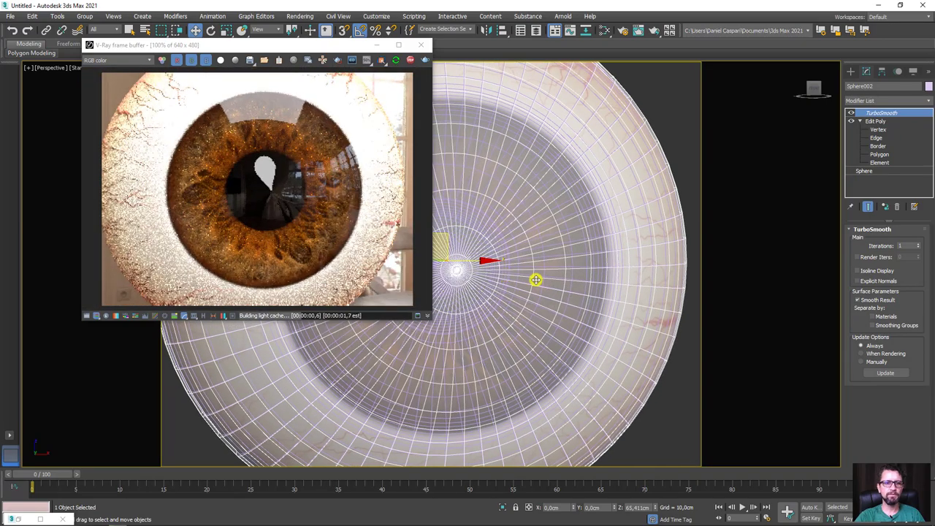
{"action": "mouse_move", "coordinate": [508, 315]}
{"action": "middle_mouse_down", "text": "alt"}
{"action": "mouse_move", "coordinate": [476, 314]}
{"action": "mouse_move", "coordinate": [526, 302]}
{"action": "middle_mouse_up", "text": "alt"}
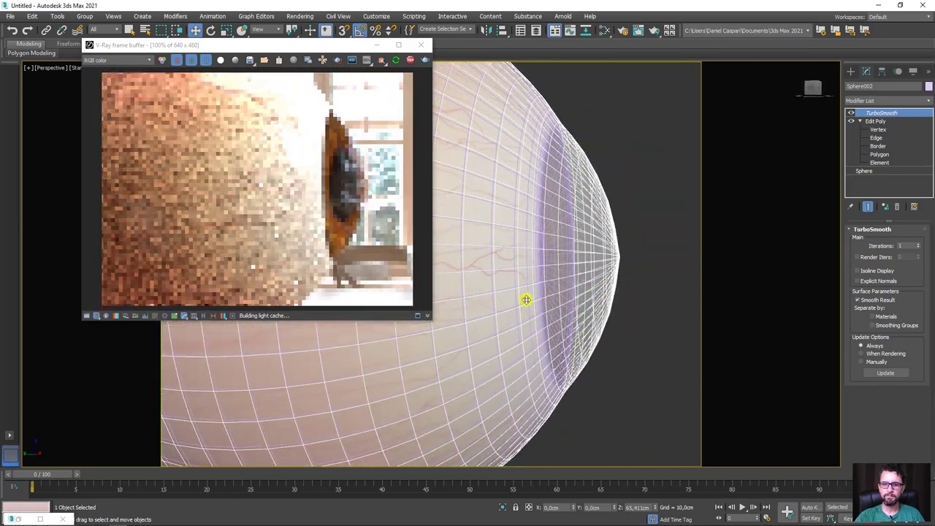
Step: Switch to the Left view, zoom in, and select the vertices around the cornea tip
{"action": "left_click", "coordinate": [619, 257]}
{"action": "scroll", "coordinate": [622, 258], "scroll_direction": "up", "scroll_amount": 3}
{"action": "scroll", "coordinate": [624, 258], "scroll_direction": "down", "scroll_amount": 2}
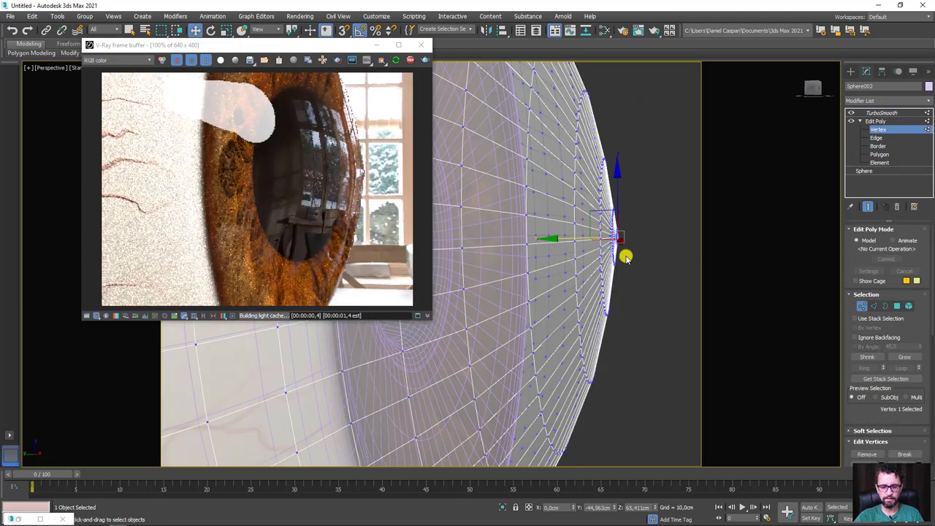
{"action": "key", "text": "l"}
{"action": "mouse_move", "coordinate": [597, 236]}
{"action": "middle_mouse_down"}
{"action": "mouse_move", "coordinate": [587, 337]}
{"action": "mouse_move", "coordinate": [651, 313]}
{"action": "middle_mouse_up"}
{"action": "scroll", "coordinate": [592, 287], "scroll_direction": "up", "scroll_amount": 5}
{"action": "scroll", "coordinate": [581, 314], "scroll_direction": "up", "scroll_amount": 2}
{"action": "scroll", "coordinate": [563, 344], "scroll_direction": "up", "scroll_amount": 2}
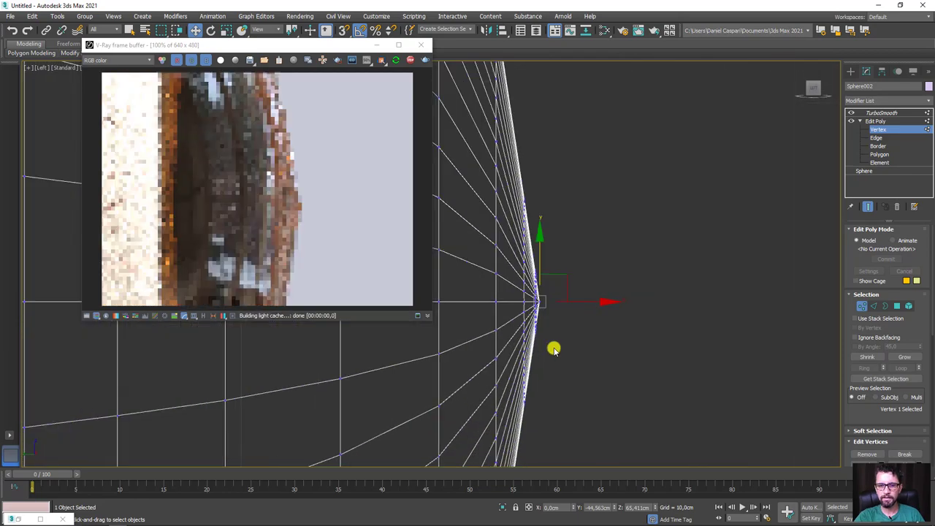
{"action": "scroll", "coordinate": [541, 307], "scroll_direction": "up", "scroll_amount": 2}
{"action": "left_click_drag", "start_coordinate": [511, 173], "coordinate": [511, 171]}
Step: Scale and move the tip vertices to flatten the bulge, then return to TurboSmooth
{"action": "key", "text": "r"}
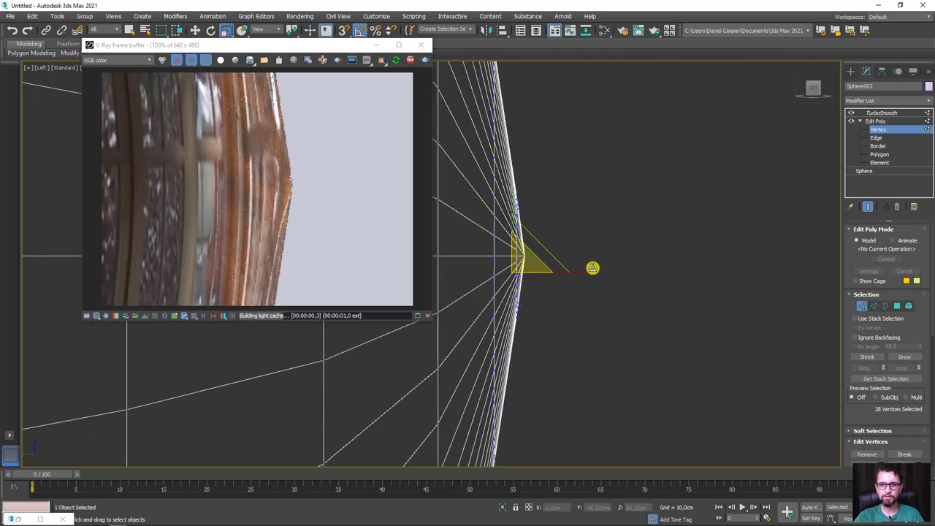
{"action": "left_click_drag", "start_coordinate": [589, 274], "coordinate": [496, 266]}
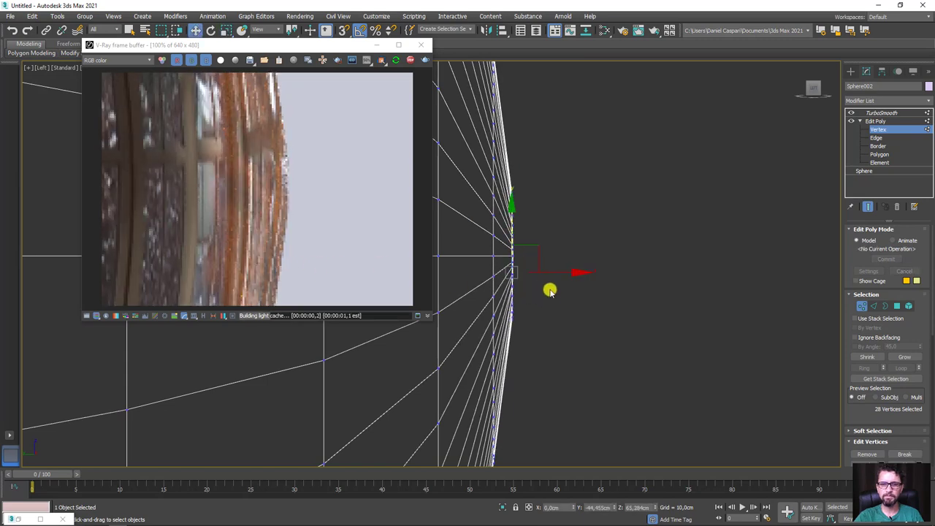
{"action": "left_click_drag", "start_coordinate": [557, 274], "coordinate": [544, 274]}
{"action": "left_click_drag", "start_coordinate": [560, 307], "coordinate": [581, 363]}
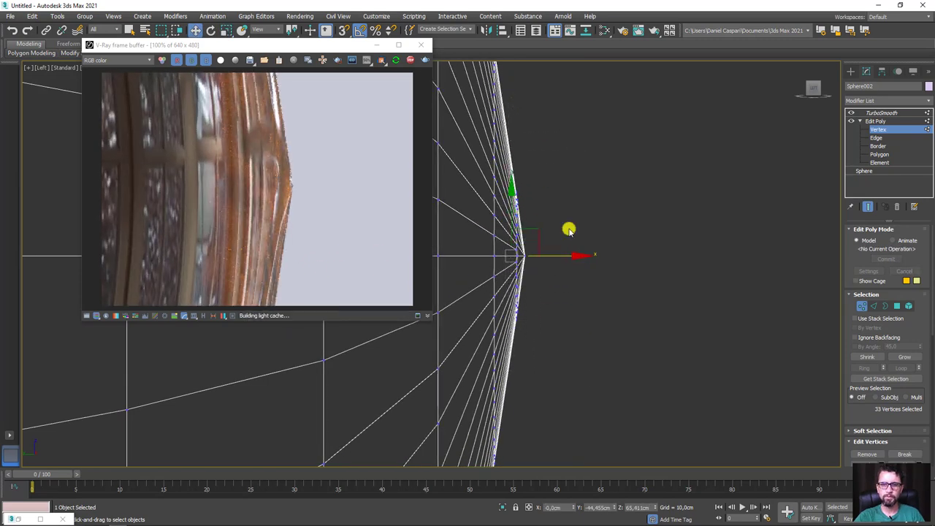
{"action": "left_click_drag", "start_coordinate": [586, 256], "coordinate": [424, 246]}
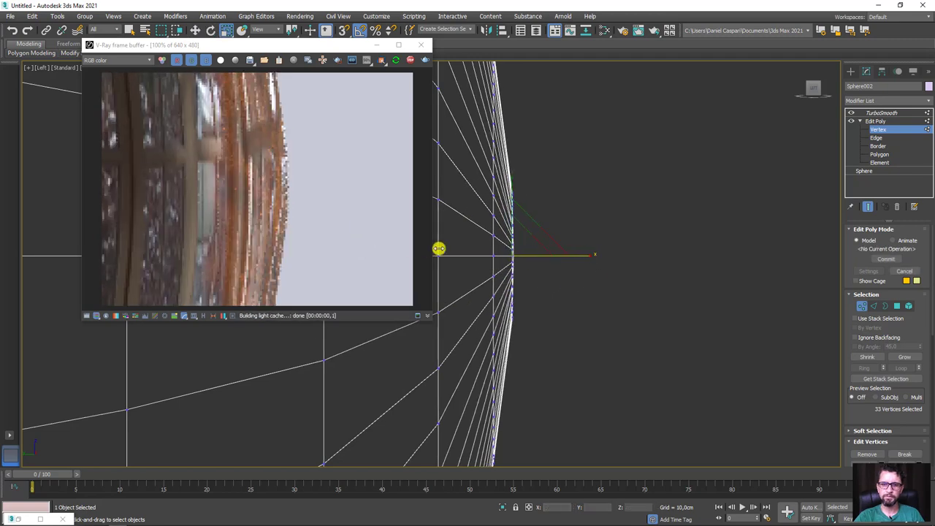
{"action": "left_click_drag", "start_coordinate": [547, 257], "coordinate": [535, 255]}
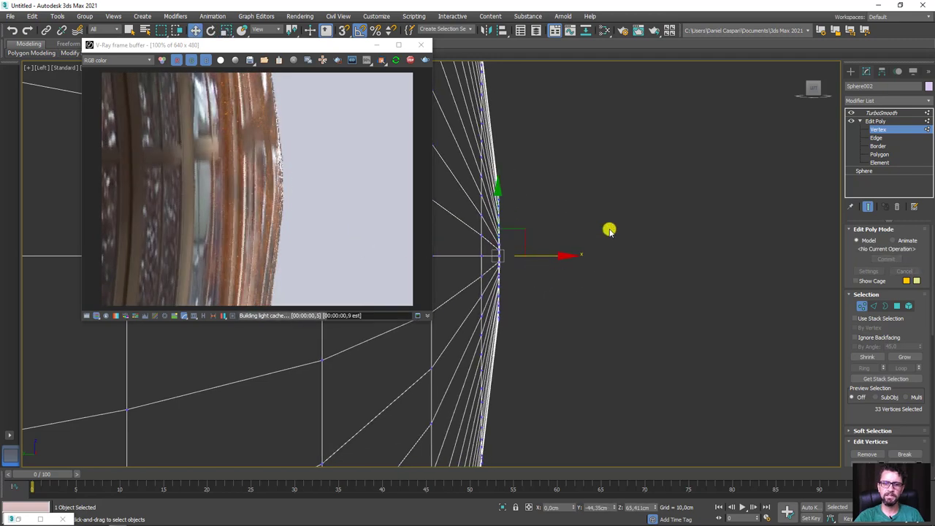
{"action": "left_click", "coordinate": [865, 114]}
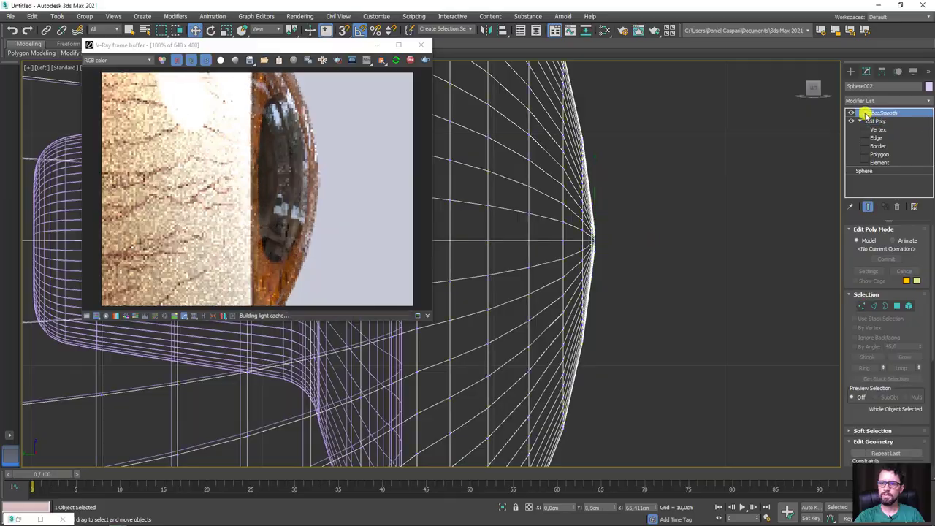
{"action": "scroll", "coordinate": [550, 263], "scroll_direction": "down", "scroll_amount": 5}
{"action": "middle_click_drag", "start_coordinate": [633, 292], "coordinate": [572, 292], "text": "alt"}
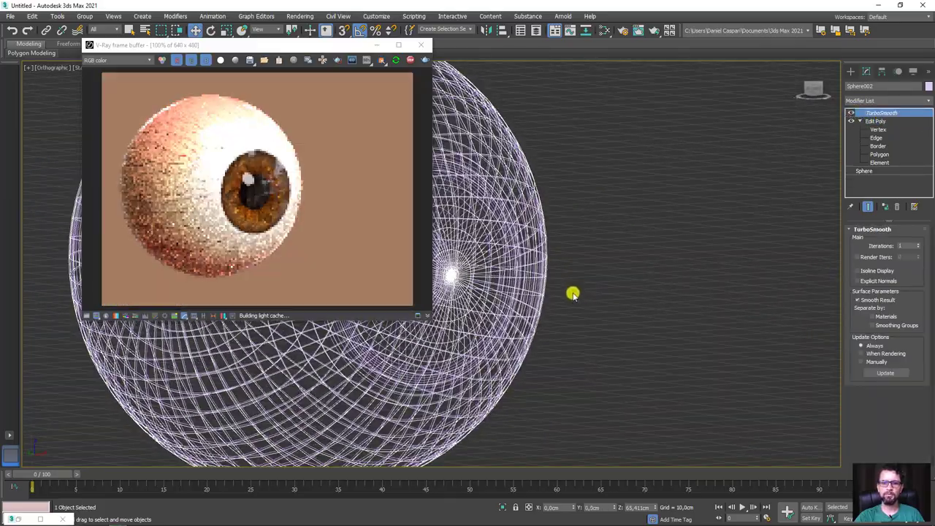
{"action": "scroll", "coordinate": [572, 292], "scroll_direction": "up", "scroll_amount": 3}
{"action": "scroll", "coordinate": [643, 300], "scroll_direction": "up", "scroll_amount": 3}
{"action": "scroll", "coordinate": [605, 298], "scroll_direction": "down", "scroll_amount": 3}
{"action": "scroll", "coordinate": [641, 305], "scroll_direction": "down", "scroll_amount": 3}
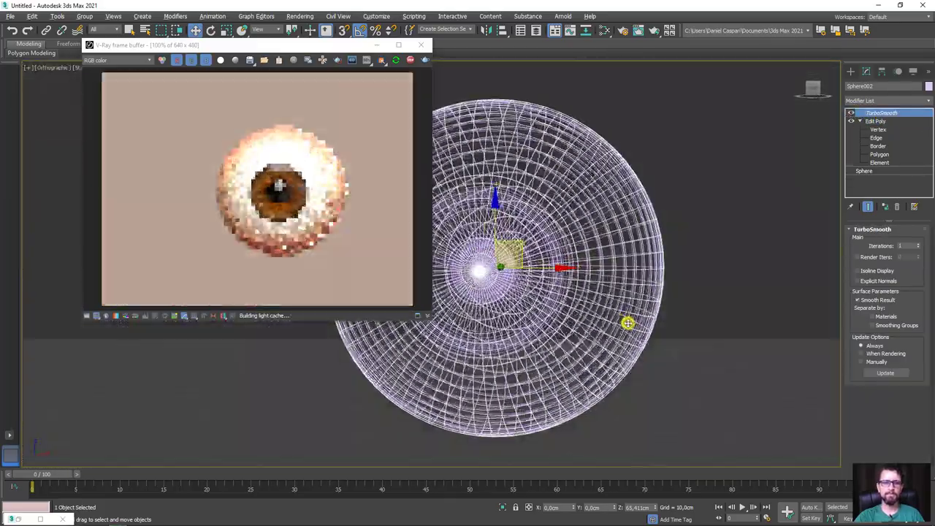
{"action": "scroll", "coordinate": [595, 334], "scroll_direction": "up", "scroll_amount": 3}
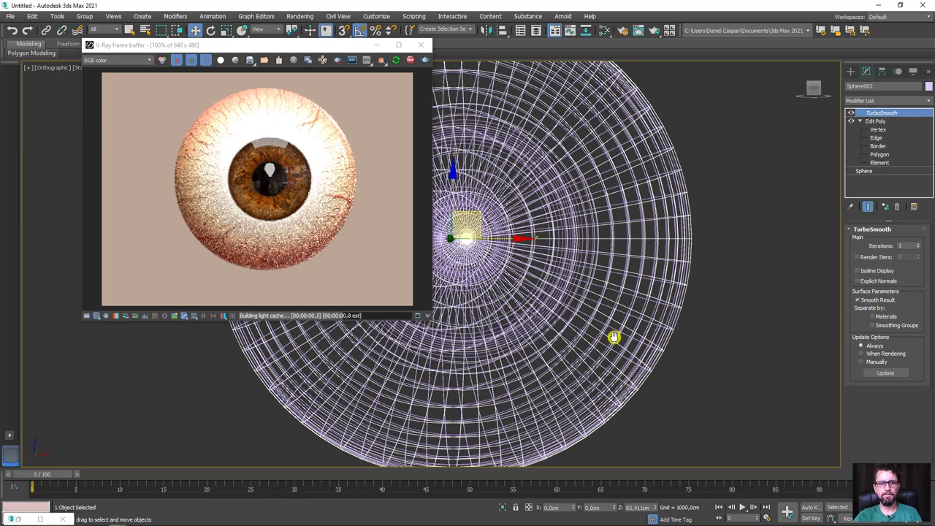
{"action": "middle_click_drag", "start_coordinate": [614, 336], "coordinate": [608, 347], "text": "alt"}
{"action": "scroll", "coordinate": [607, 346], "scroll_direction": "down", "scroll_amount": 3}
{"action": "scroll", "coordinate": [552, 357], "scroll_direction": "up", "scroll_amount": 2}
{"action": "scroll", "coordinate": [558, 355], "scroll_direction": "up", "scroll_amount": 2}
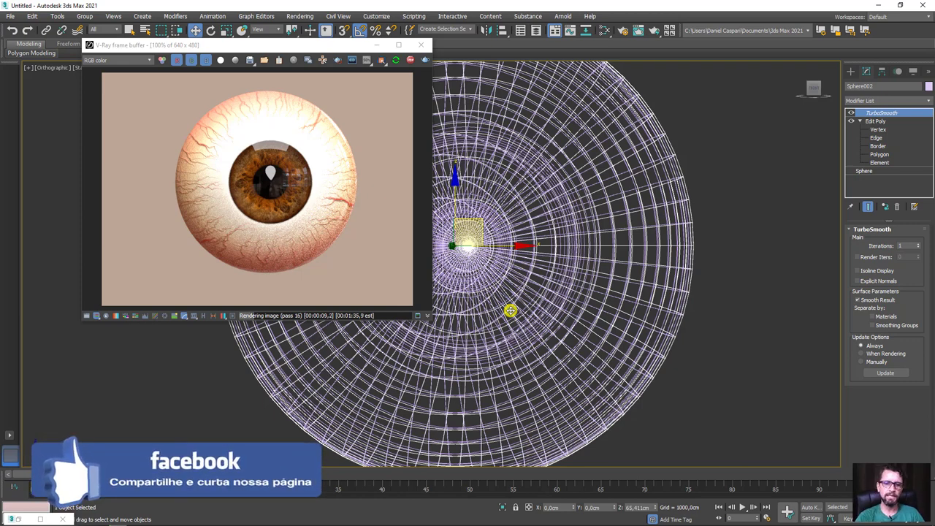
{"action": "scroll", "coordinate": [501, 307], "scroll_direction": "down", "scroll_amount": 8}
Step: Move VRayLight002 right to X 189,598 cm and zoom back onto the eyeball's re-render
{"action": "scroll", "coordinate": [520, 286], "scroll_direction": "down", "scroll_amount": 5}
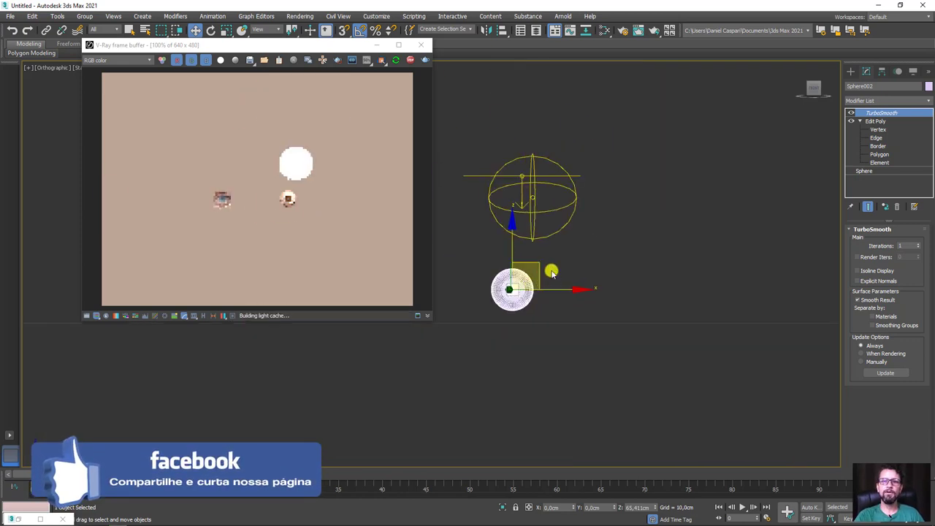
{"action": "left_click", "coordinate": [545, 212]}
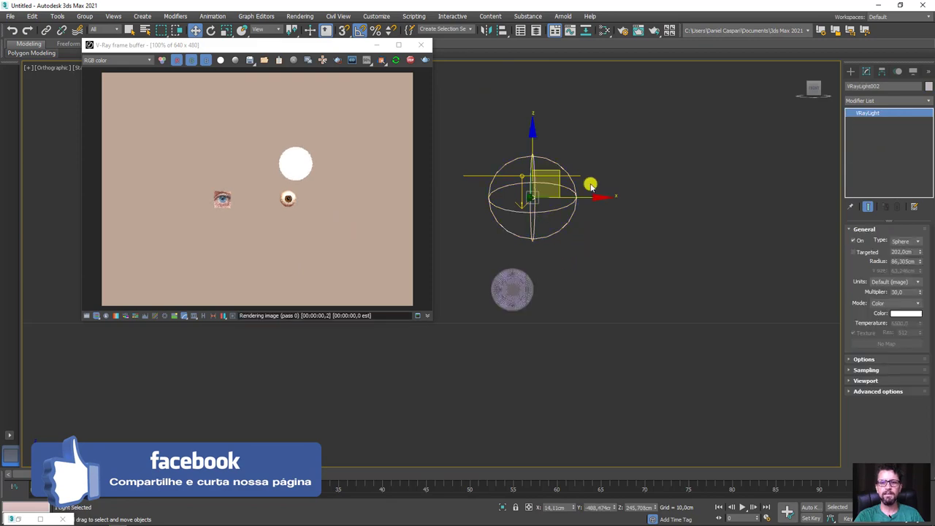
{"action": "left_click_drag", "start_coordinate": [589, 198], "coordinate": [676, 201]}
{"action": "scroll", "coordinate": [499, 319], "scroll_direction": "up", "scroll_amount": 5}
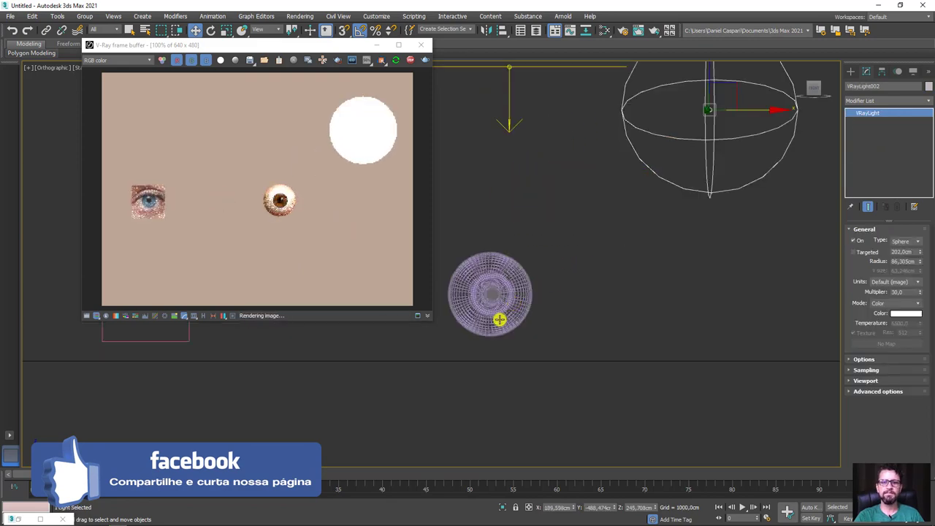
{"action": "scroll", "coordinate": [504, 323], "scroll_direction": "up", "scroll_amount": 3}
{"action": "scroll", "coordinate": [567, 346], "scroll_direction": "up", "scroll_amount": 3}
{"action": "scroll", "coordinate": [592, 361], "scroll_direction": "up", "scroll_amount": 3}
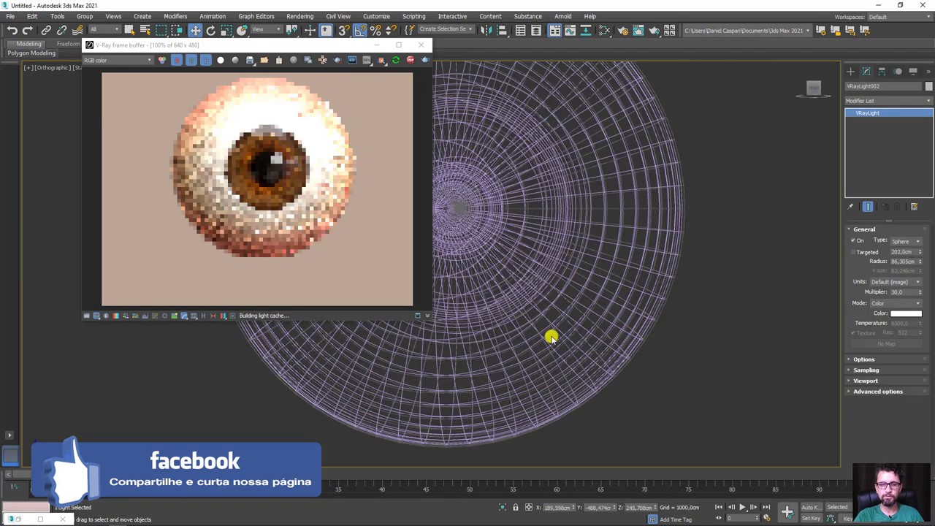
{"action": "scroll", "coordinate": [551, 334], "scroll_direction": "up", "scroll_amount": 2}
{"action": "middle_click_drag", "start_coordinate": [551, 334], "coordinate": [547, 351]}
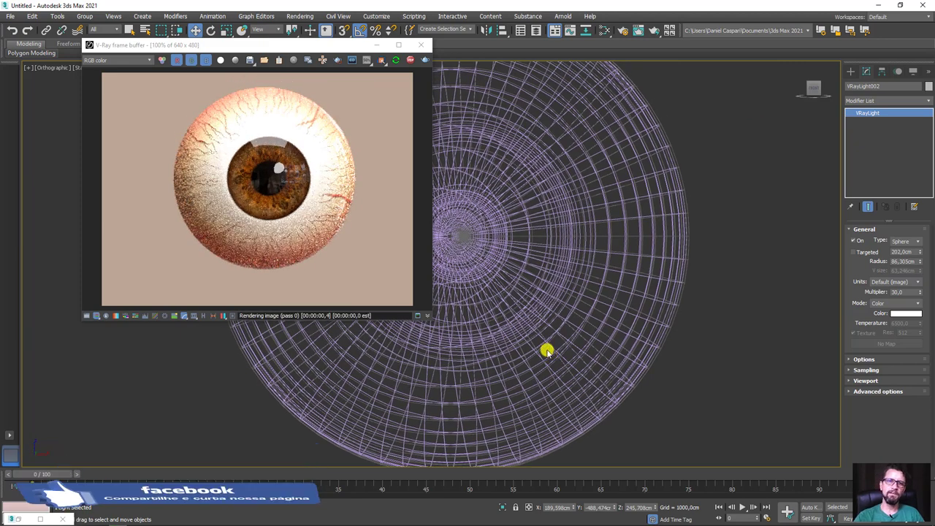